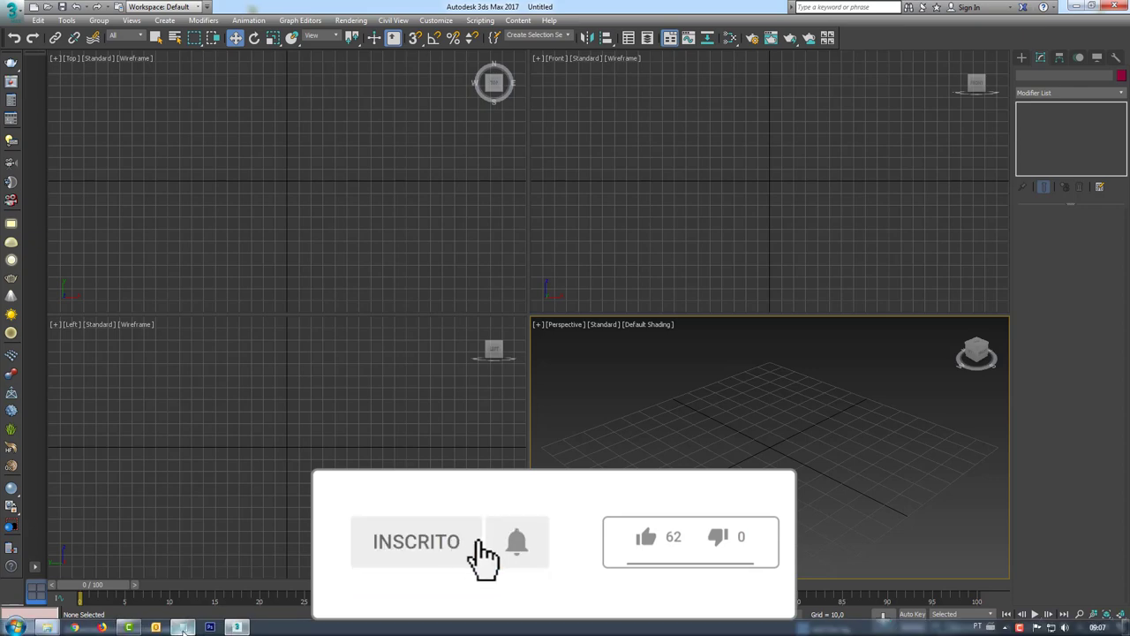
Step: Restore the Notepad note with the viewer's modelling question over the empty 3ds Max scene
click(209, 626)
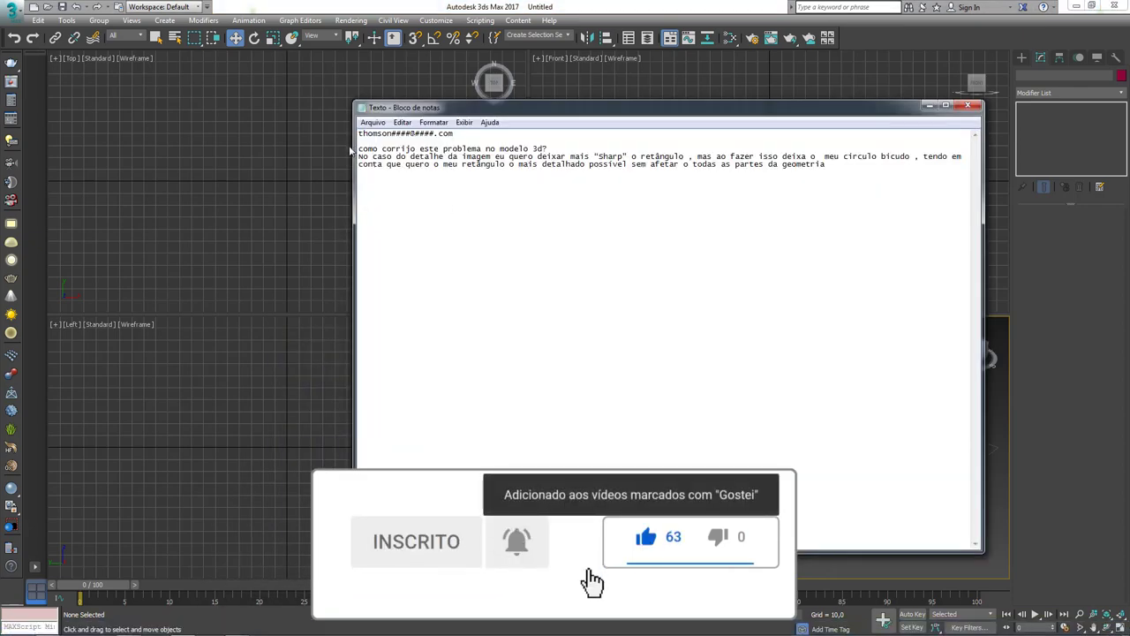
Step: Highlight the note's lines about the pointy circle and detailed rectangle, then minimize Notepad
drag(391, 133, 361, 133)
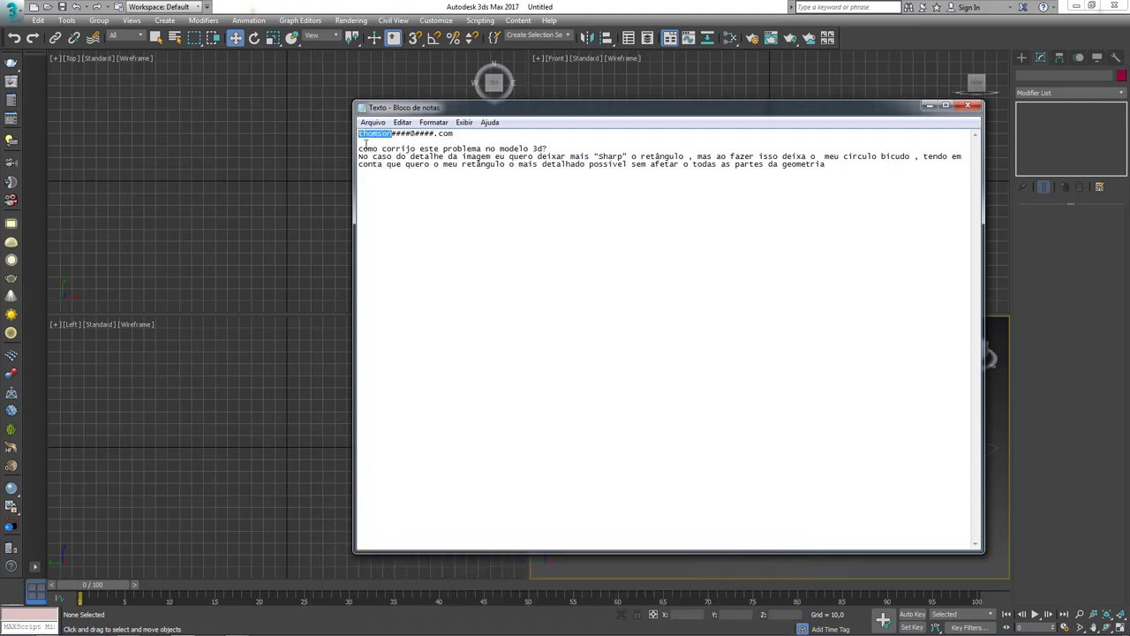
click(391, 157)
drag(699, 156, 916, 157)
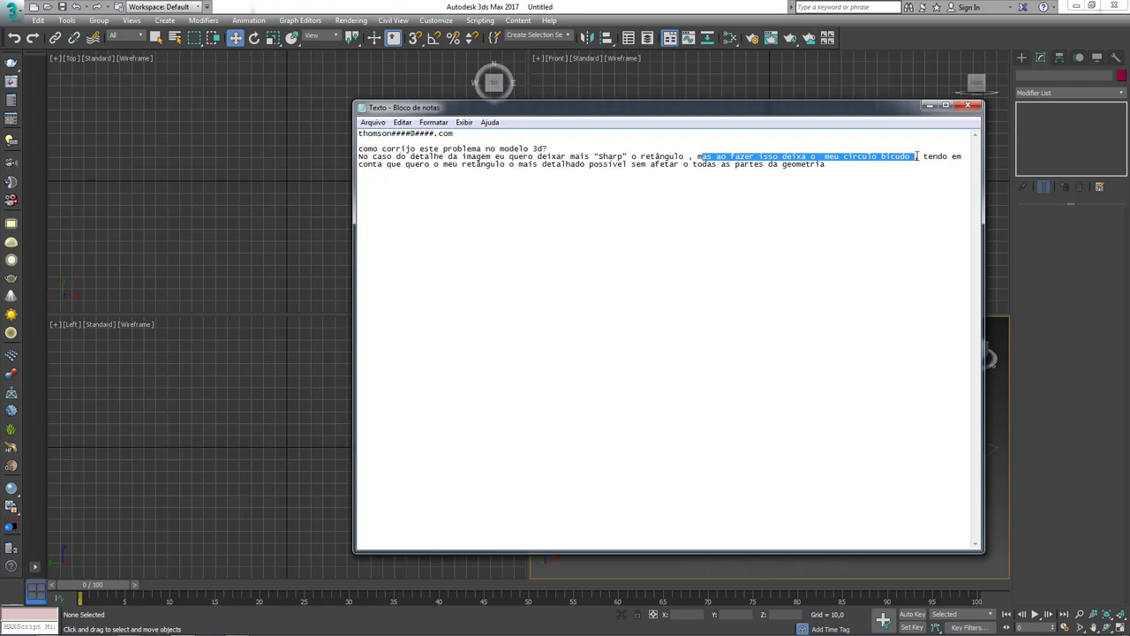
drag(386, 164, 844, 164)
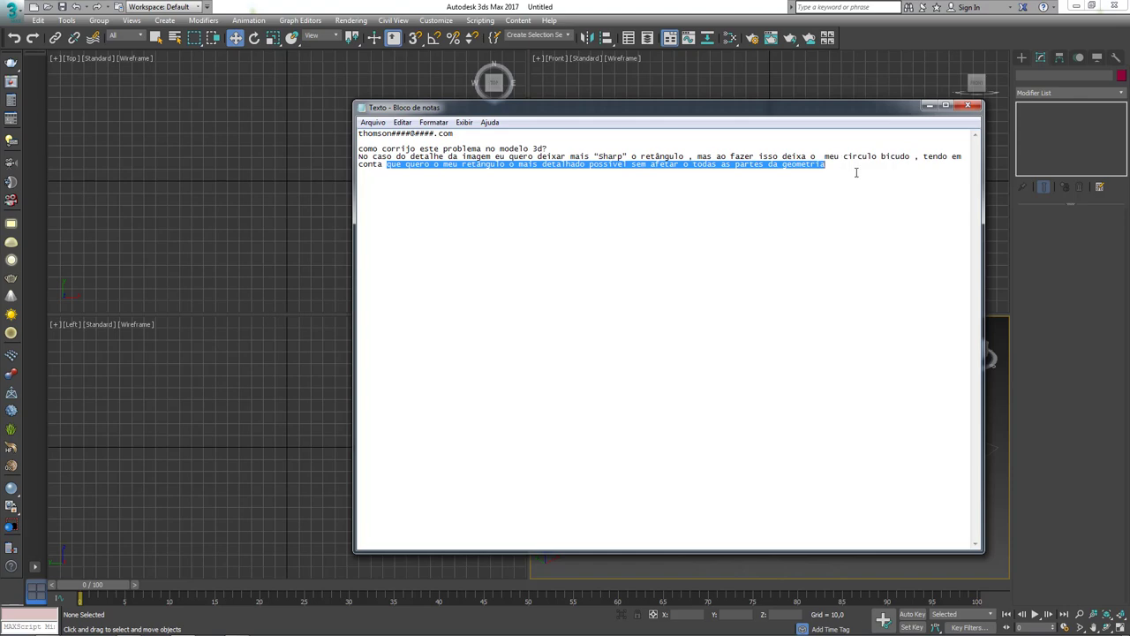
click(930, 107)
mouse_move(87, 630)
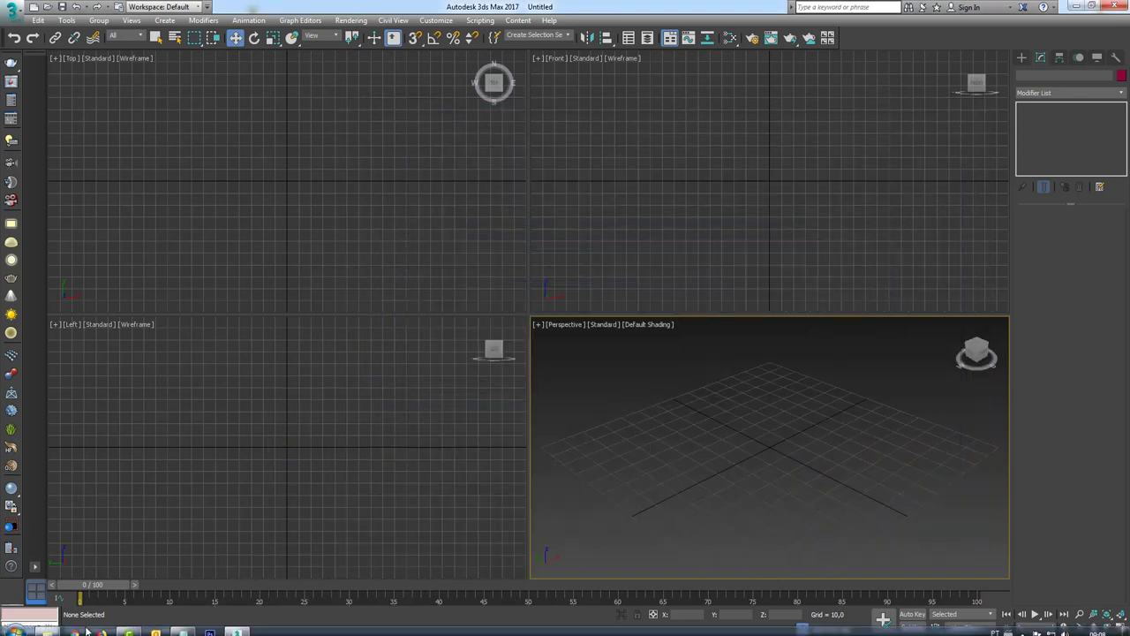
Step: Open screenshot 01 from the dúvida folder and circle its two problem corners in green
click(46, 627)
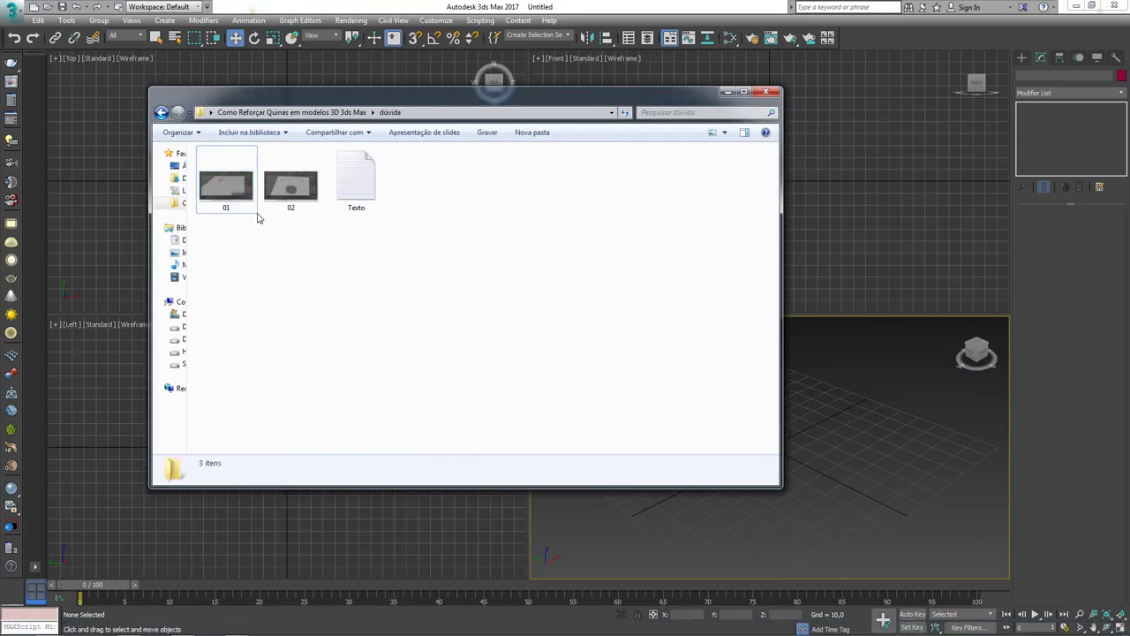
double_click(237, 187)
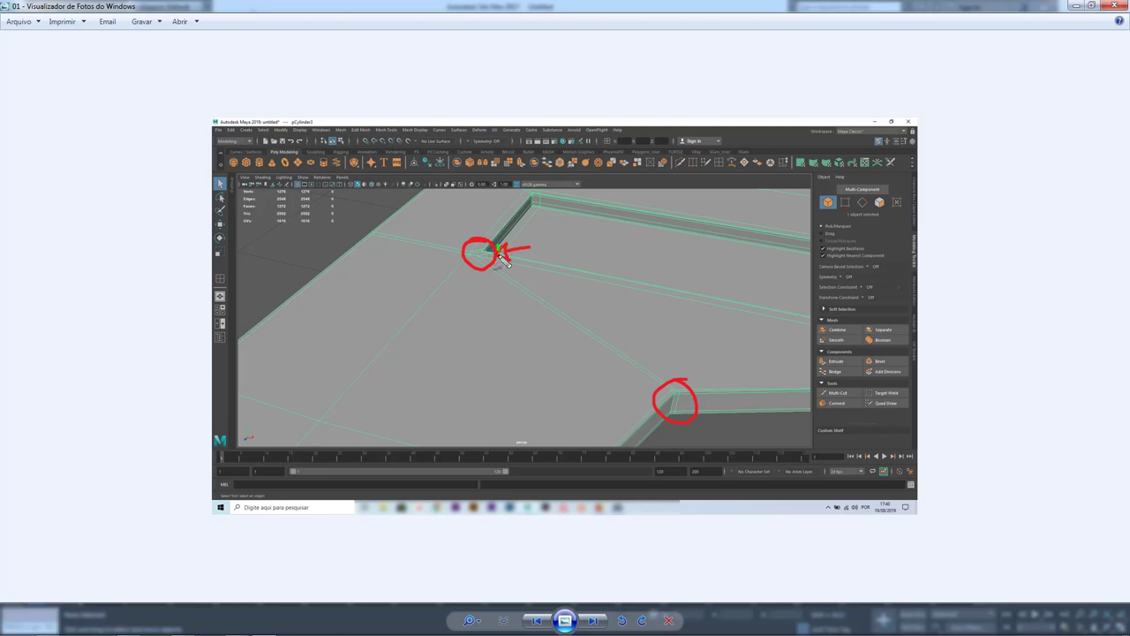
drag(502, 262, 491, 238)
drag(697, 401, 706, 380)
Step: Mark the Maya title and tool row, clear the markings, and advance to screenshot 02
mouse_move(309, 115)
mouse_down()
mouse_move(212, 131)
mouse_move(311, 121)
mouse_up()
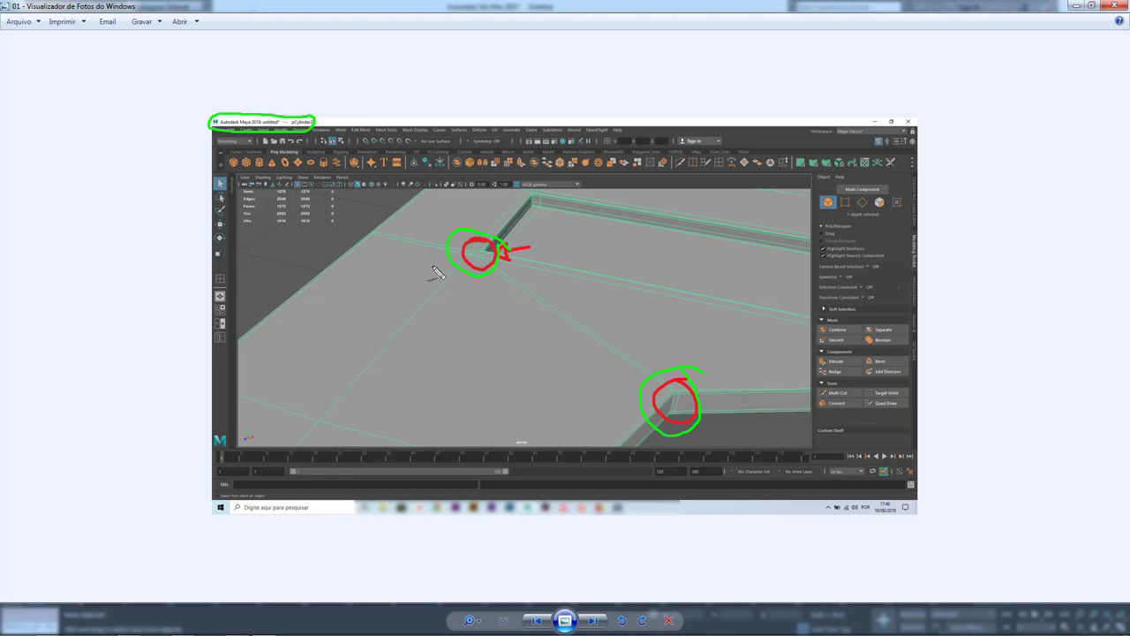
mouse_move(541, 178)
mouse_down()
mouse_move(705, 181)
mouse_move(358, 186)
mouse_move(585, 188)
mouse_up()
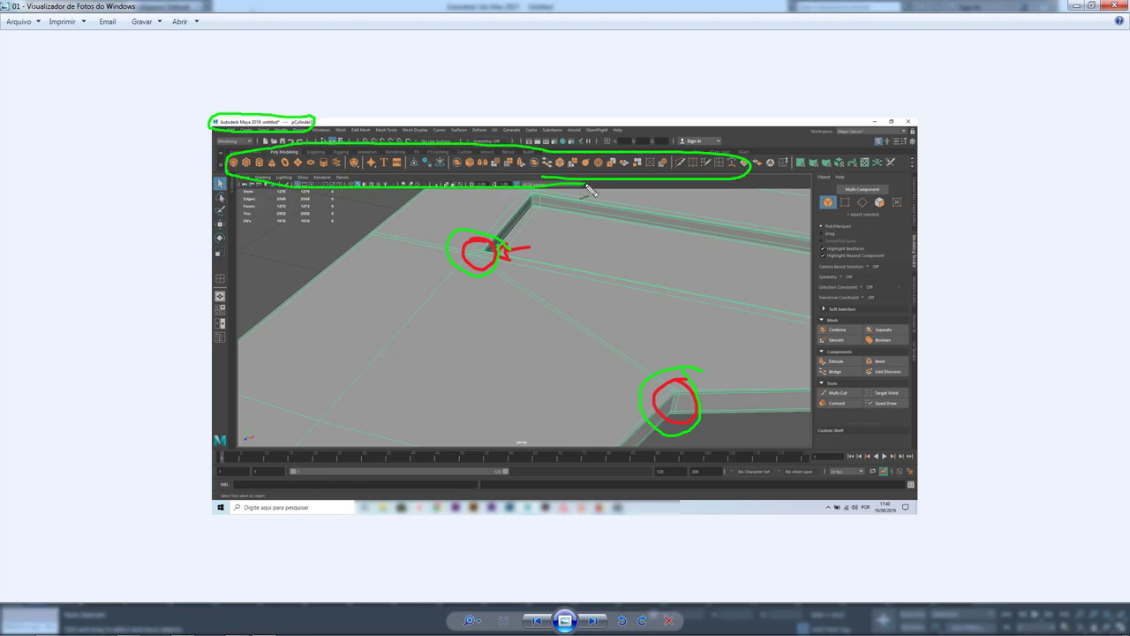
key(Escape)
key(Right)
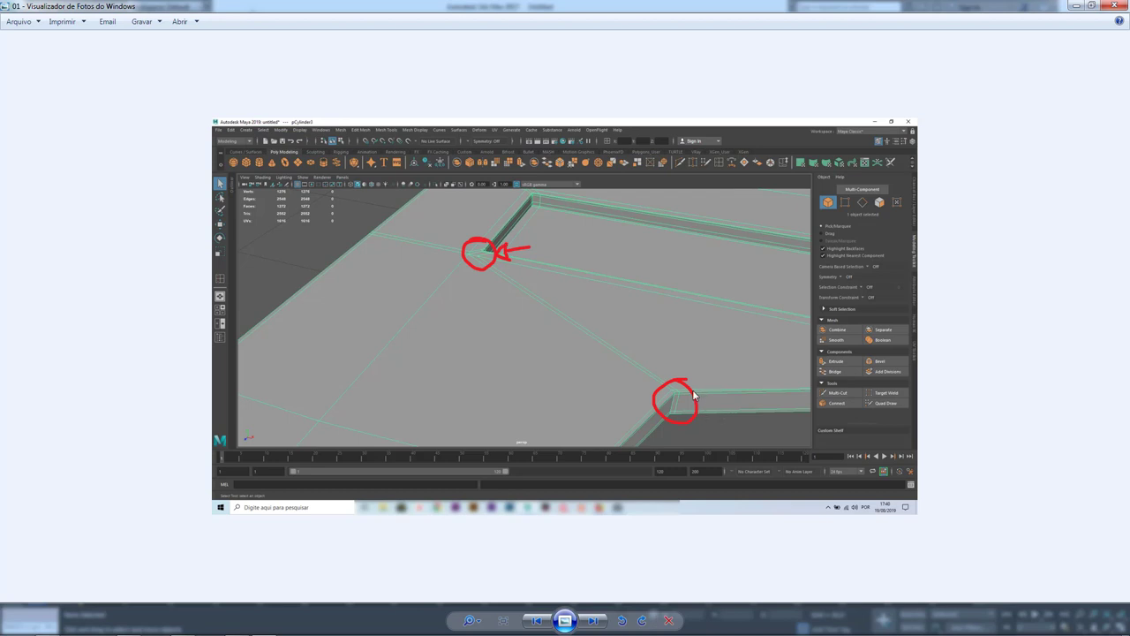
key(Right)
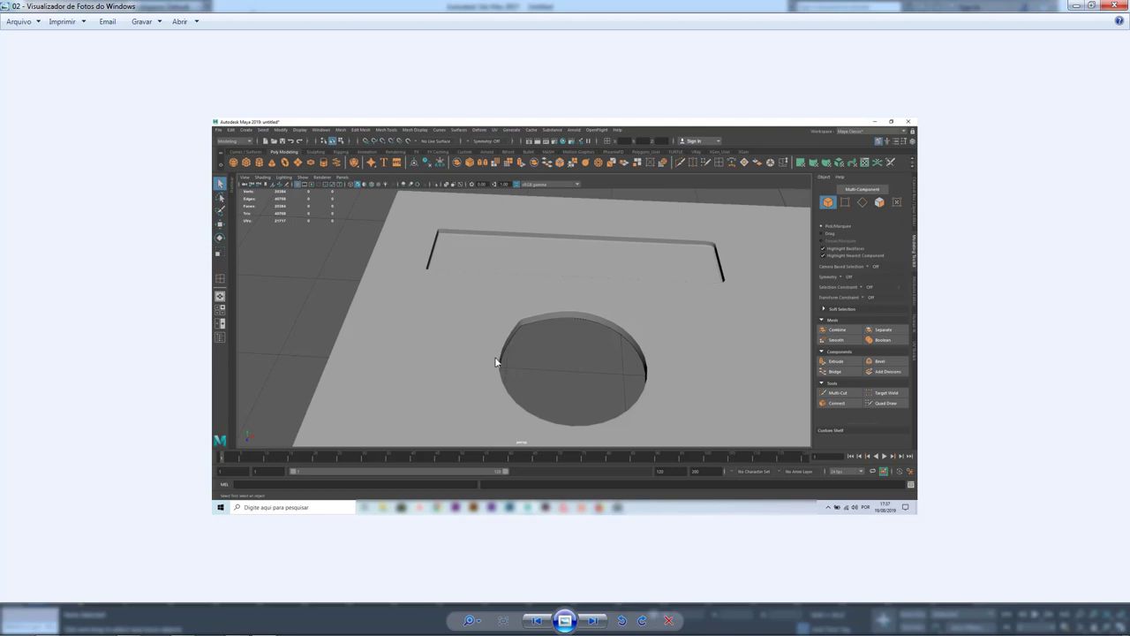
Step: Mark the round hole's edge and sunken line ends, clear them, then minimize the viewer and folder
drag(509, 341, 564, 325)
mouse_move(439, 274)
mouse_down()
mouse_move(435, 240)
mouse_move(446, 231)
mouse_up()
drag(713, 272, 724, 291)
key(Escape)
click(1074, 7)
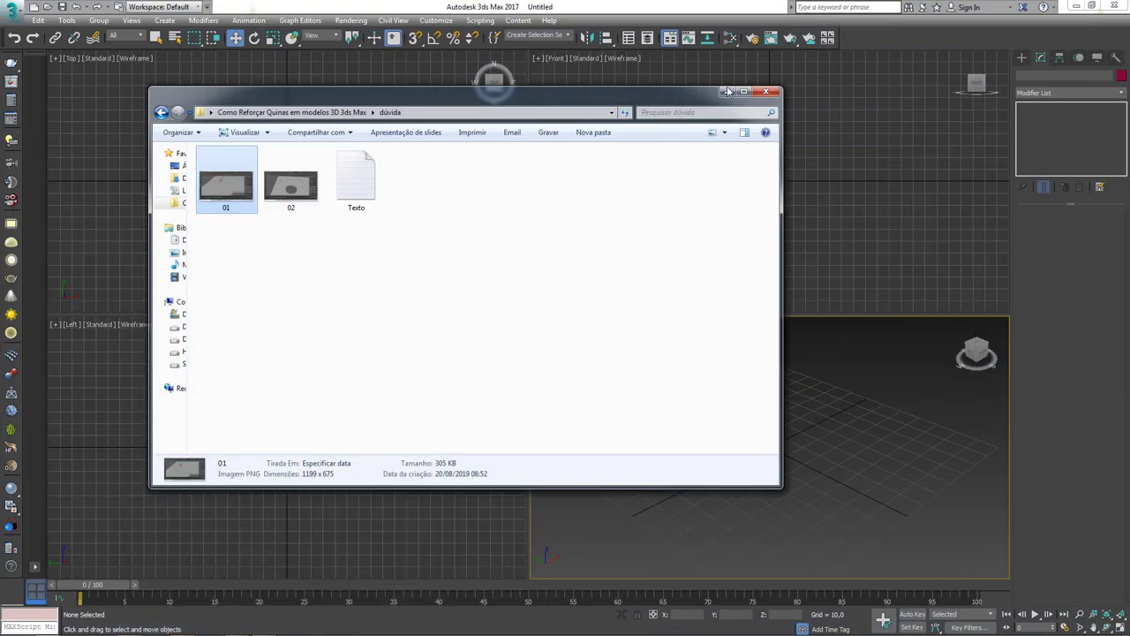
click(729, 95)
Step: Create a 4×4-segment plane about 80 units square in the perspective view
mouse_move(722, 446)
alt+middle_down()
mouse_move(705, 477)
mouse_move(767, 449)
mouse_move(733, 423)
mouse_move(762, 398)
alt+middle_up()
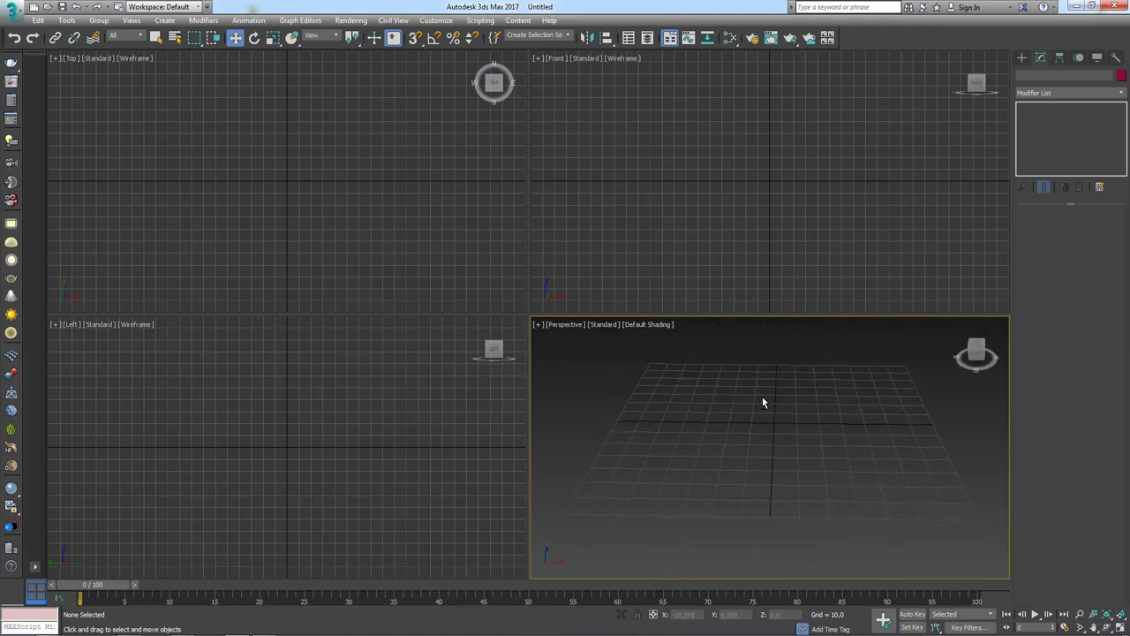
click(1021, 57)
click(1091, 178)
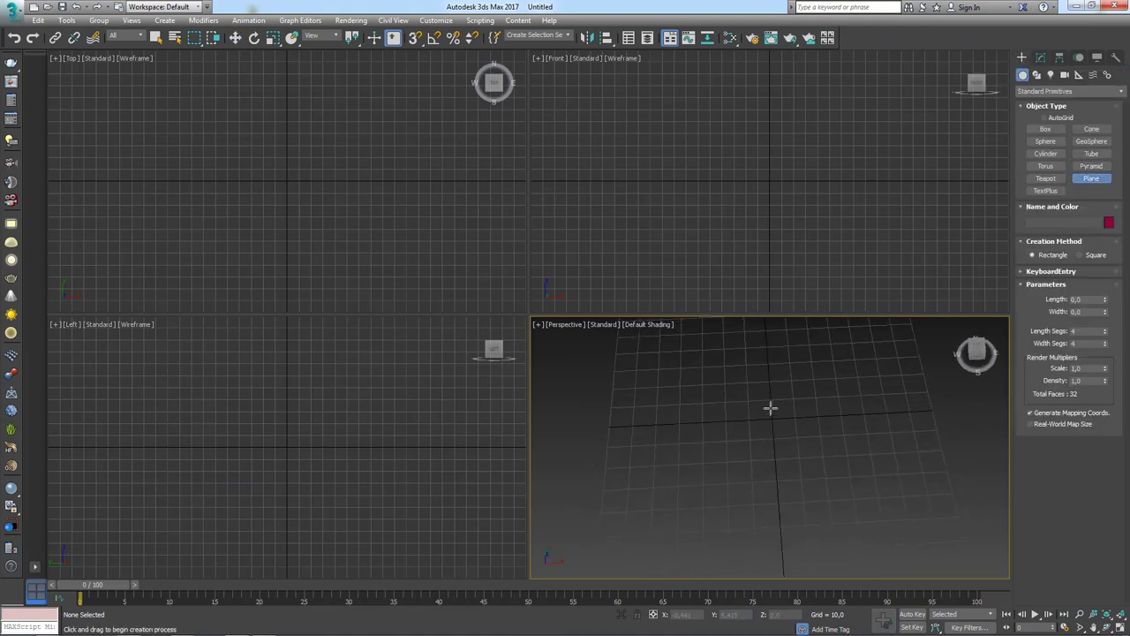
drag(772, 411, 816, 490)
mouse_move(817, 490)
alt+middle_down()
mouse_move(785, 469)
mouse_move(817, 443)
alt+middle_up()
Step: Set Plane001's colour to black and assign it a grey Standard material
click(1109, 224)
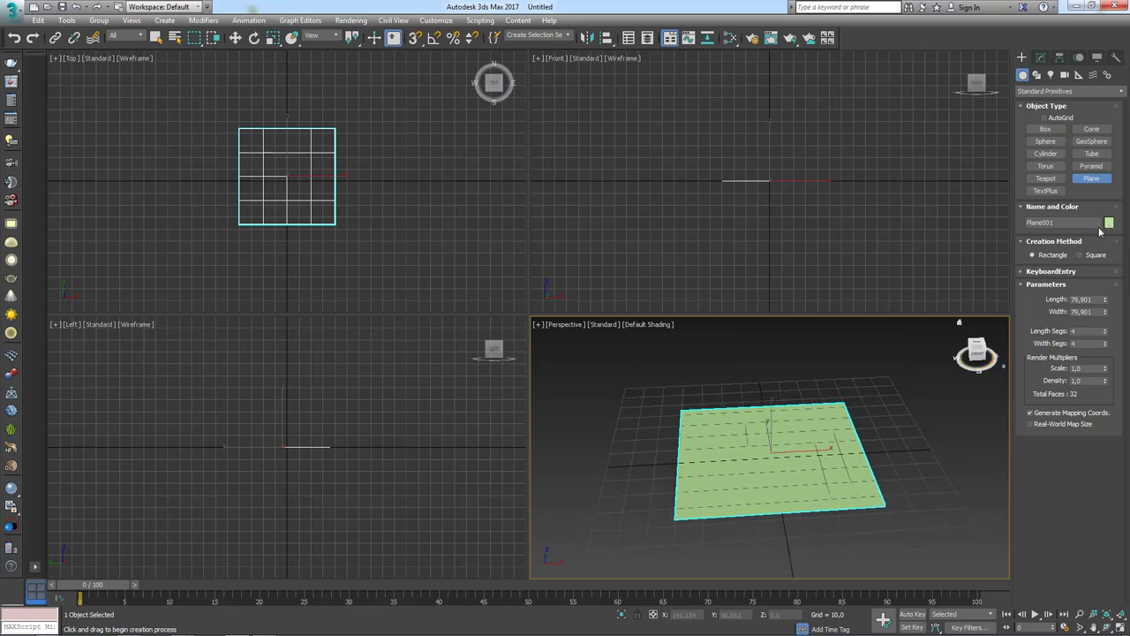
click(655, 350)
click(625, 388)
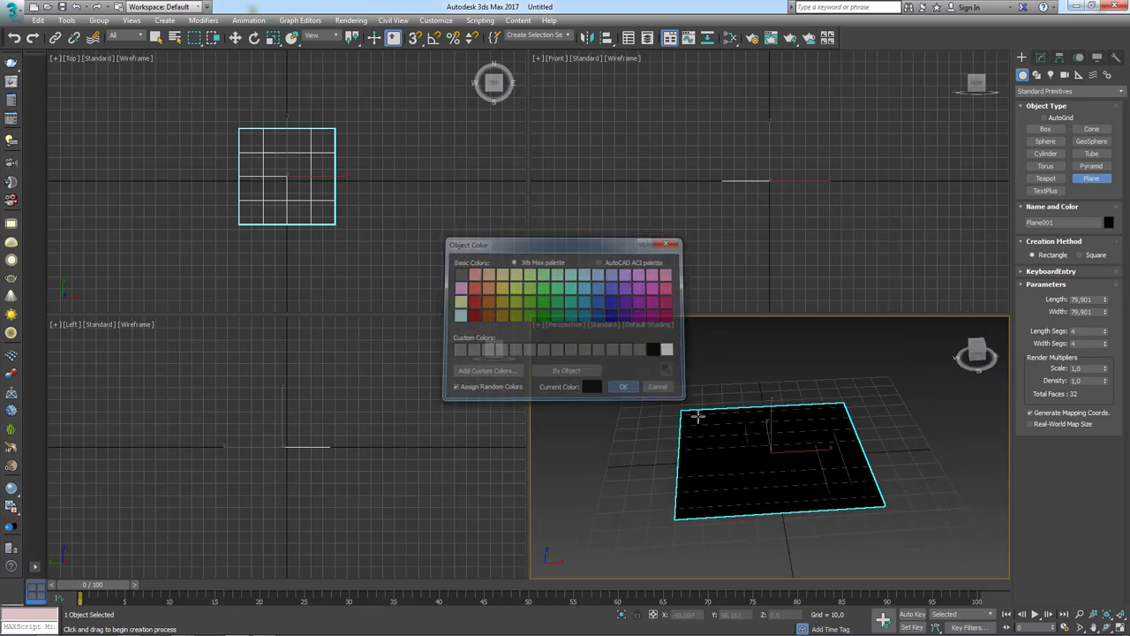
click(751, 38)
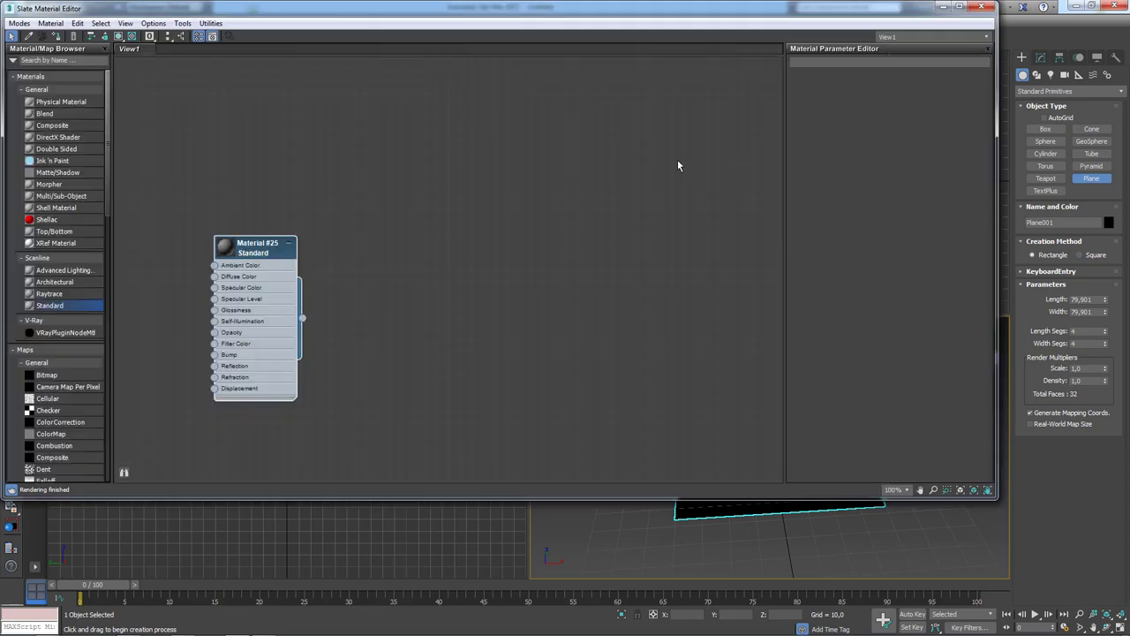
right_click(250, 250)
click(282, 264)
click(981, 7)
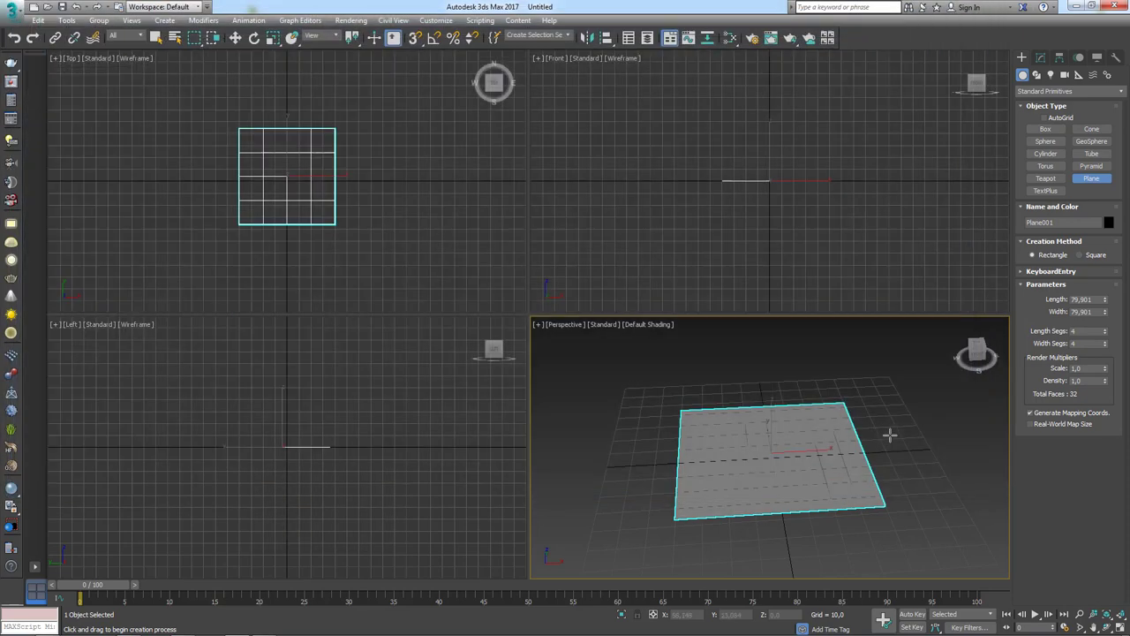
Step: Turn on edged faces display and raise the plane to Z 20.238
alt+middle_drag(845, 433, 835, 457)
key(F4)
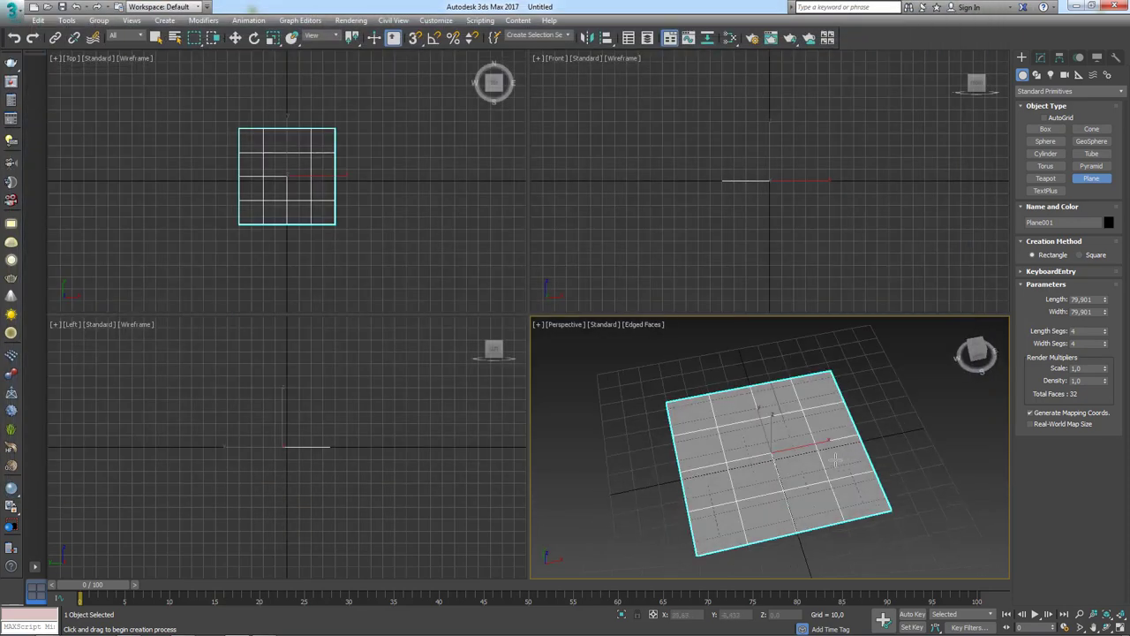
key(F4)
key(F4)
mouse_move(834, 458)
alt+middle_down()
mouse_move(764, 457)
mouse_move(785, 493)
alt+middle_up()
key(w)
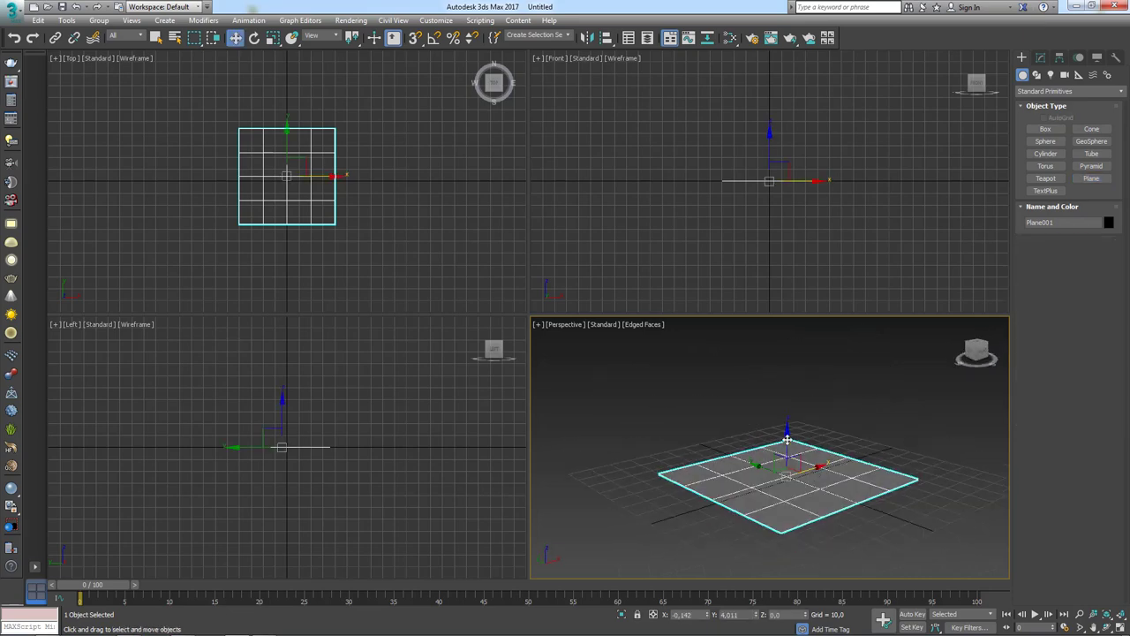
drag(787, 441, 788, 397)
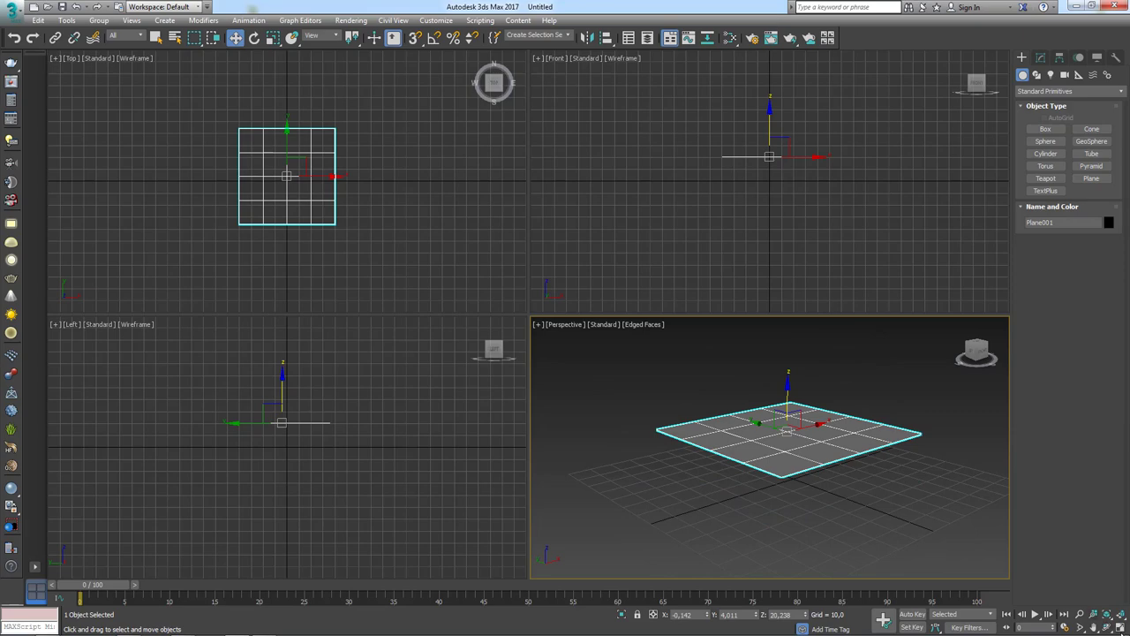
Step: Maximize the perspective viewport, frame the plane nearly top-down, and bring up its Convert To menu
key(alt+w)
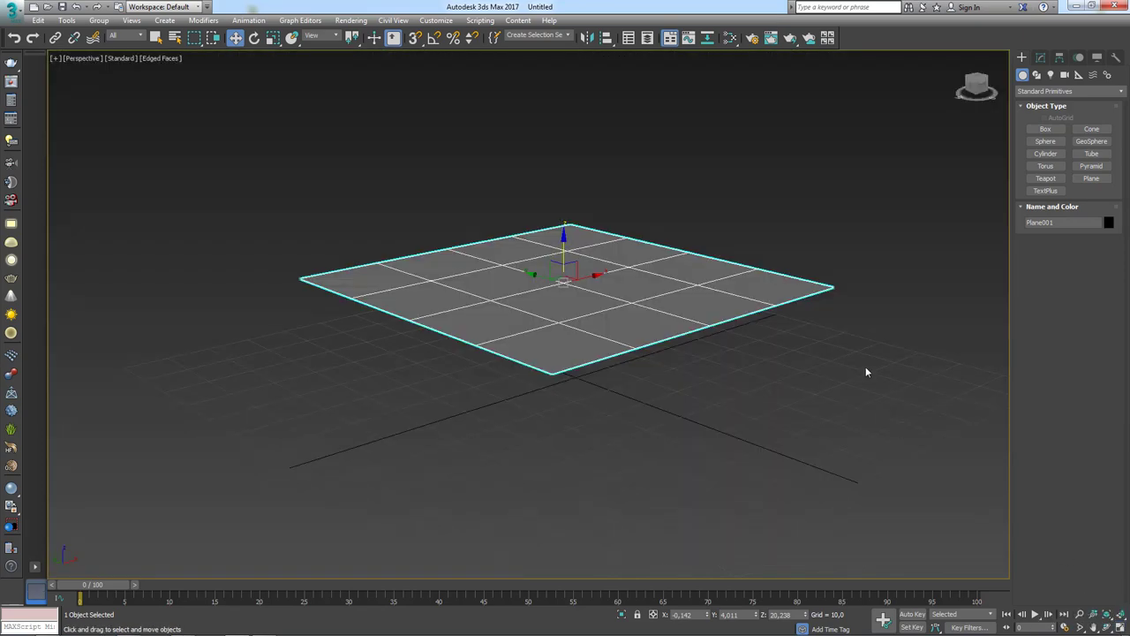
alt+middle_drag(865, 372, 812, 376)
scroll(812, 376, down, 2)
mouse_move(732, 374)
alt+middle_down()
mouse_move(719, 383)
mouse_move(577, 342)
alt+middle_up()
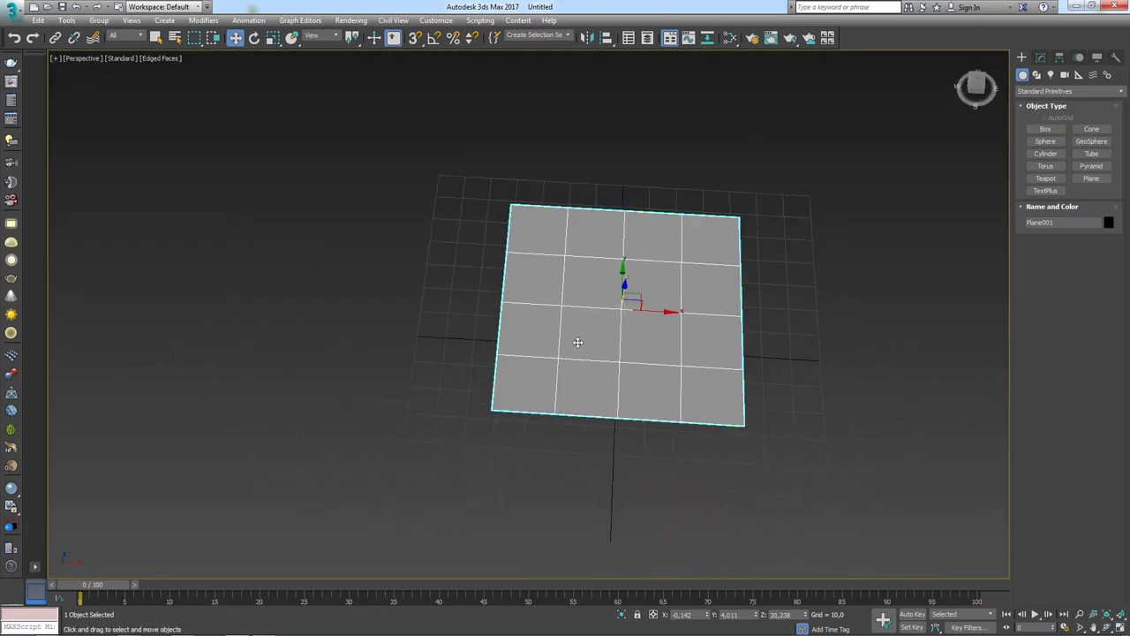
middle_drag(644, 360, 569, 315)
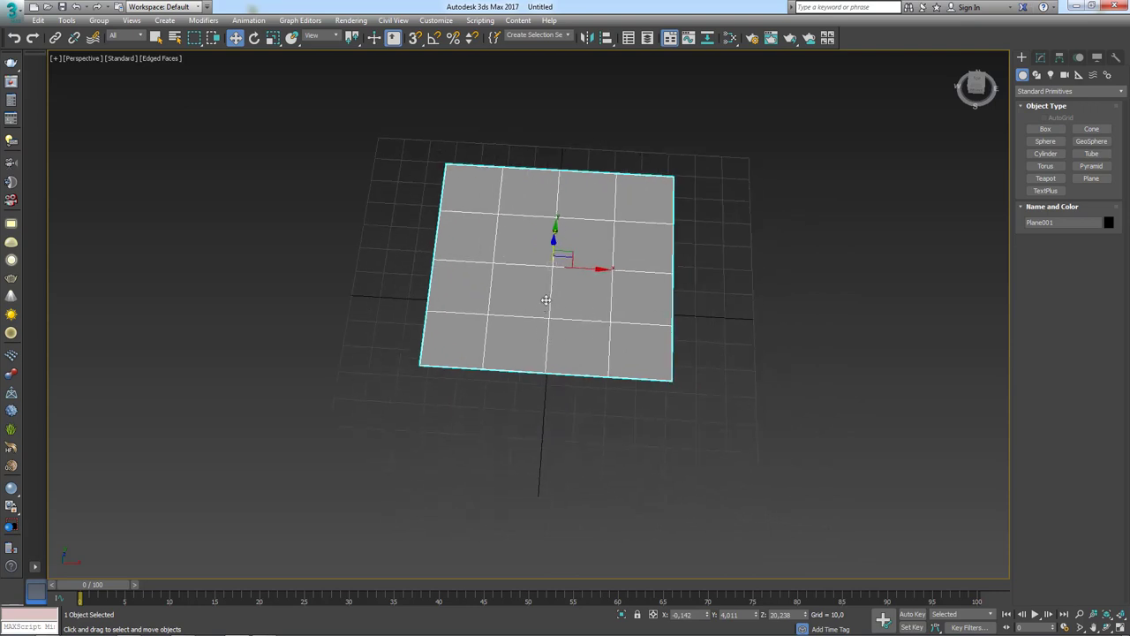
right_click(549, 295)
mouse_move(582, 416)
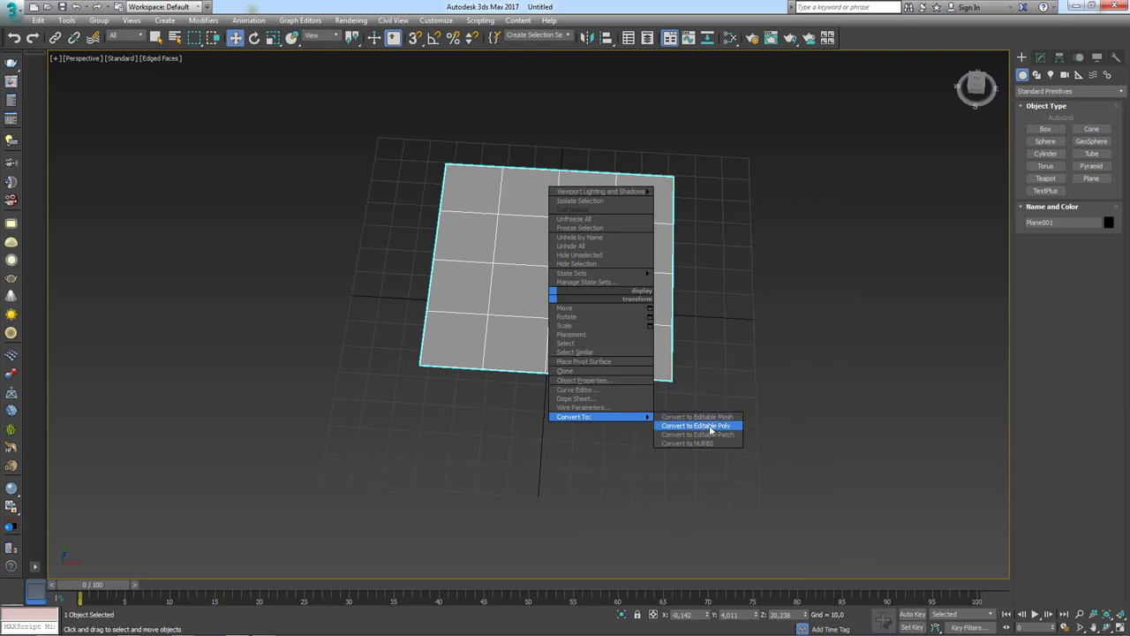
Step: Convert the plane to Editable Poly and connect five selected vertices to the centre with edges
click(716, 429)
key(1)
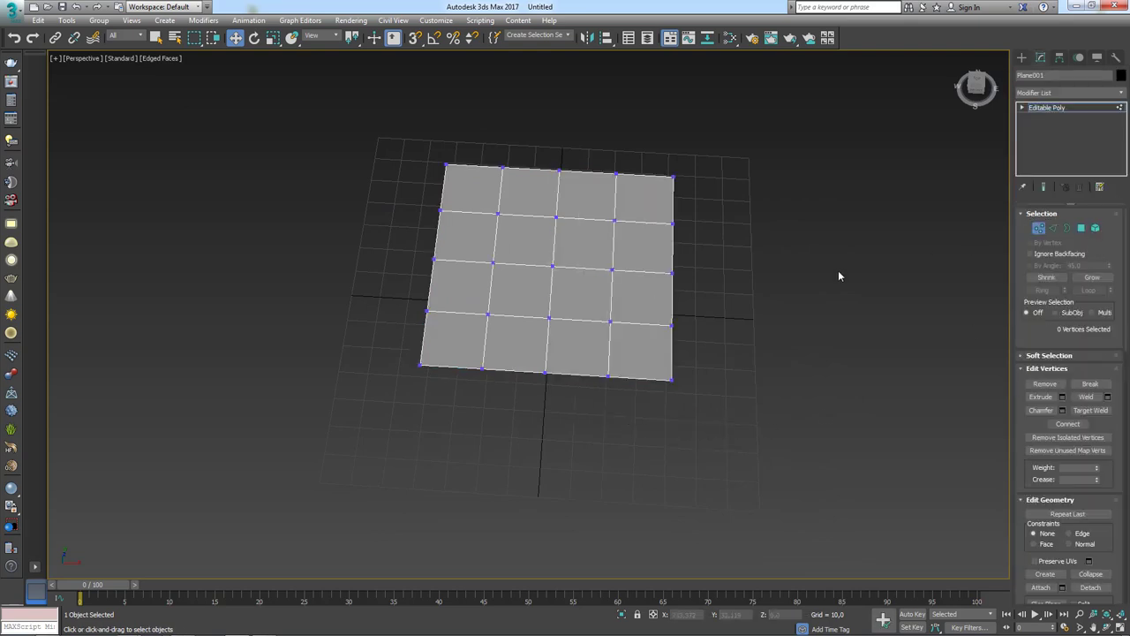
click(492, 262)
ctrl+click(549, 315)
ctrl+click(606, 375)
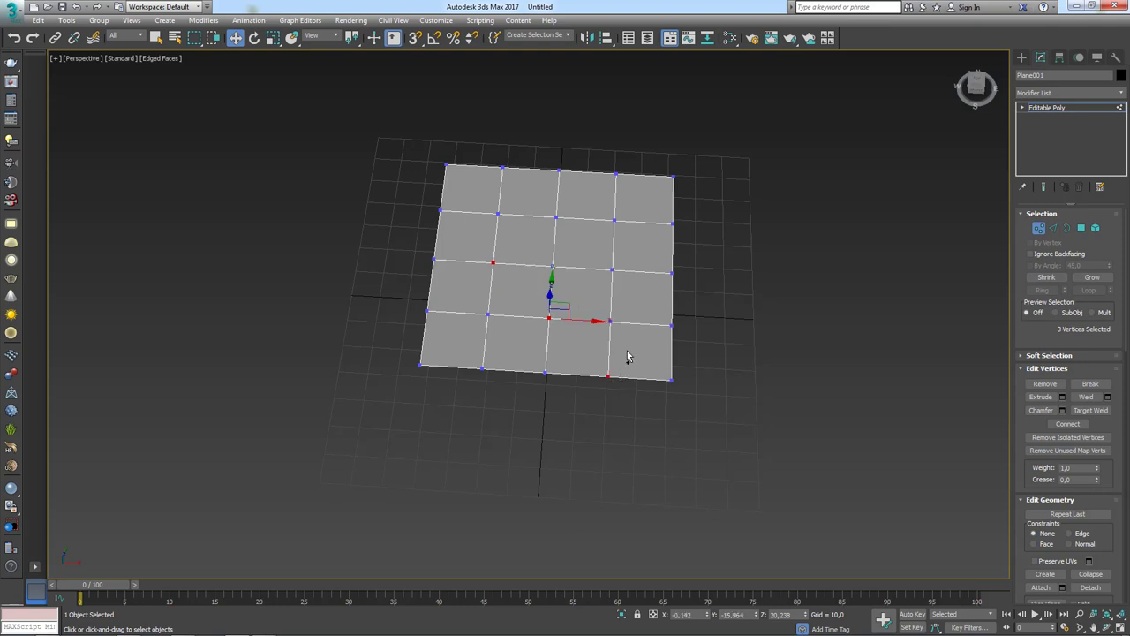
ctrl+click(611, 269)
ctrl+click(482, 368)
click(1068, 424)
Step: Chamfer the centre vertex into an octagonal ring
click(1040, 410)
click(555, 319)
drag(557, 260, 557, 231)
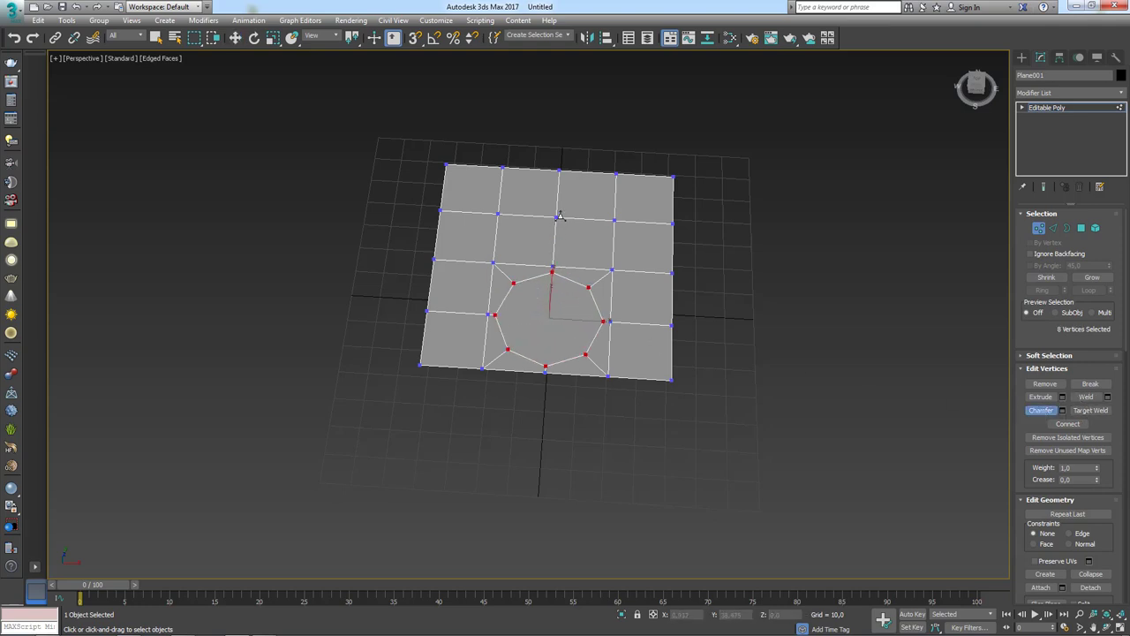
scroll(571, 332, up, 2)
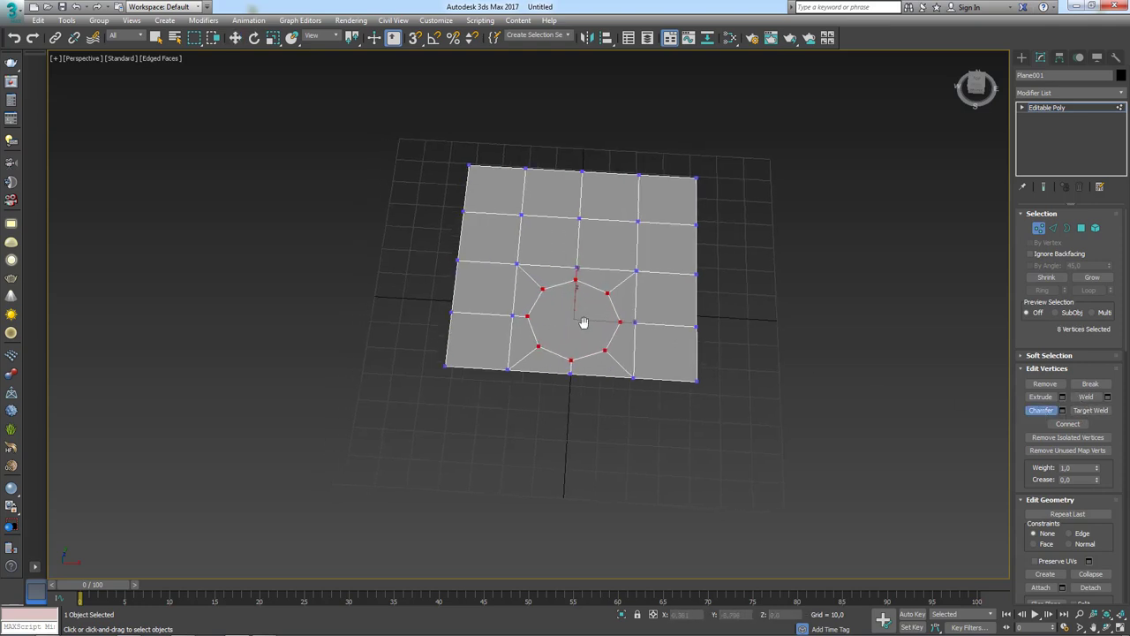
scroll(571, 332, up, 2)
Step: Inset the central octagon face and delete it to open a bordered hole
click(1081, 228)
click(1086, 410)
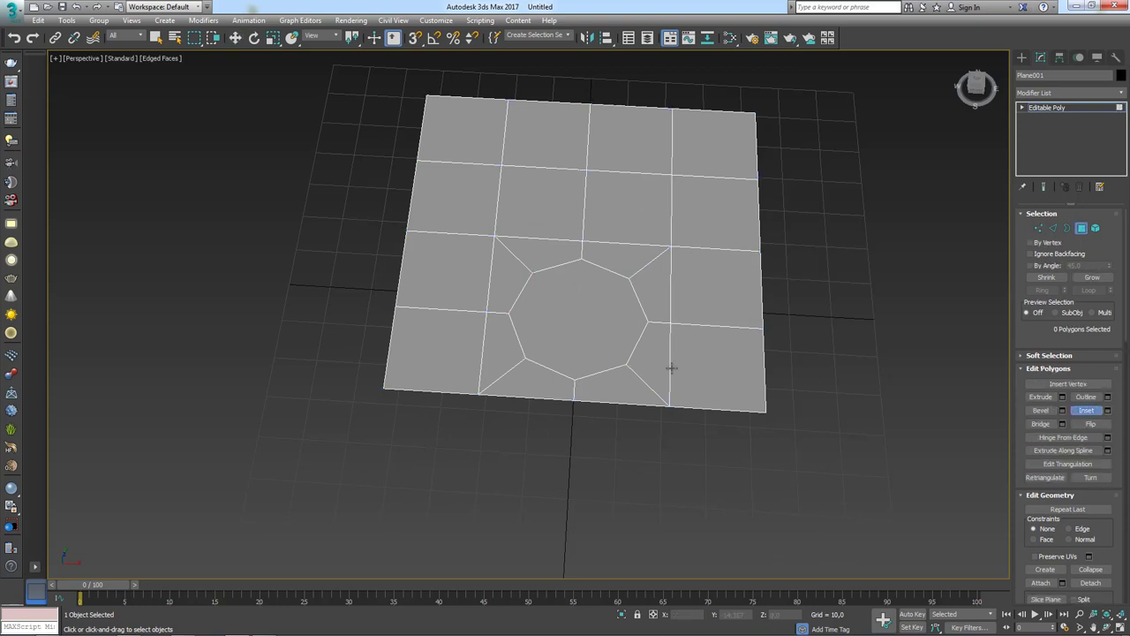
click(570, 347)
scroll(558, 316, up, 2)
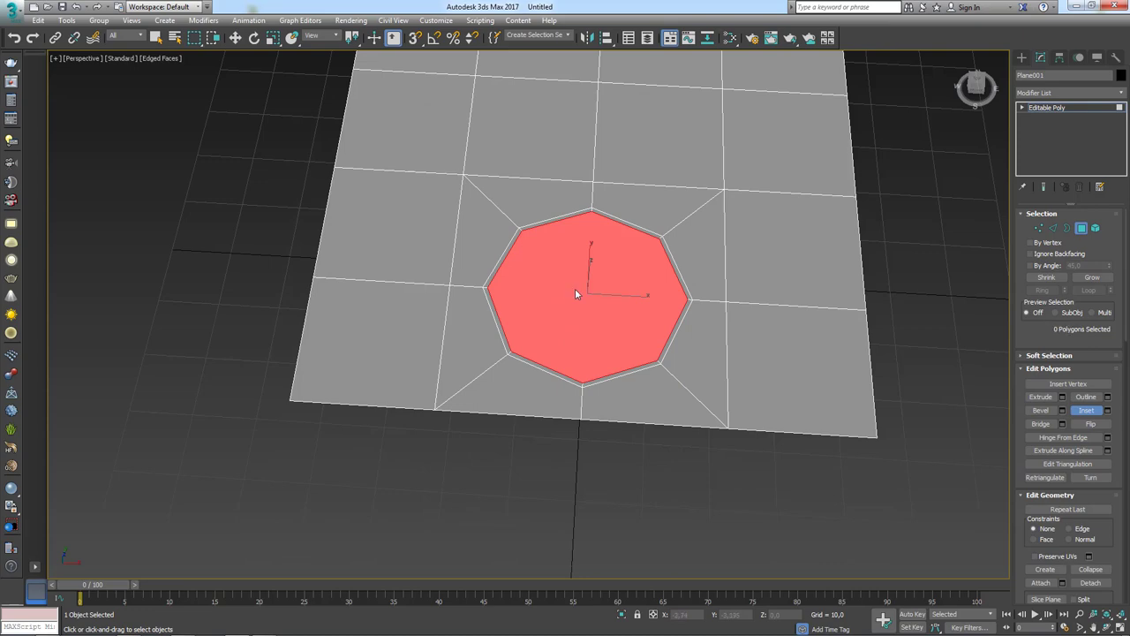
key(Delete)
scroll(575, 293, down, 1)
scroll(588, 320, down, 2)
alt+middle_drag(598, 245, 617, 306)
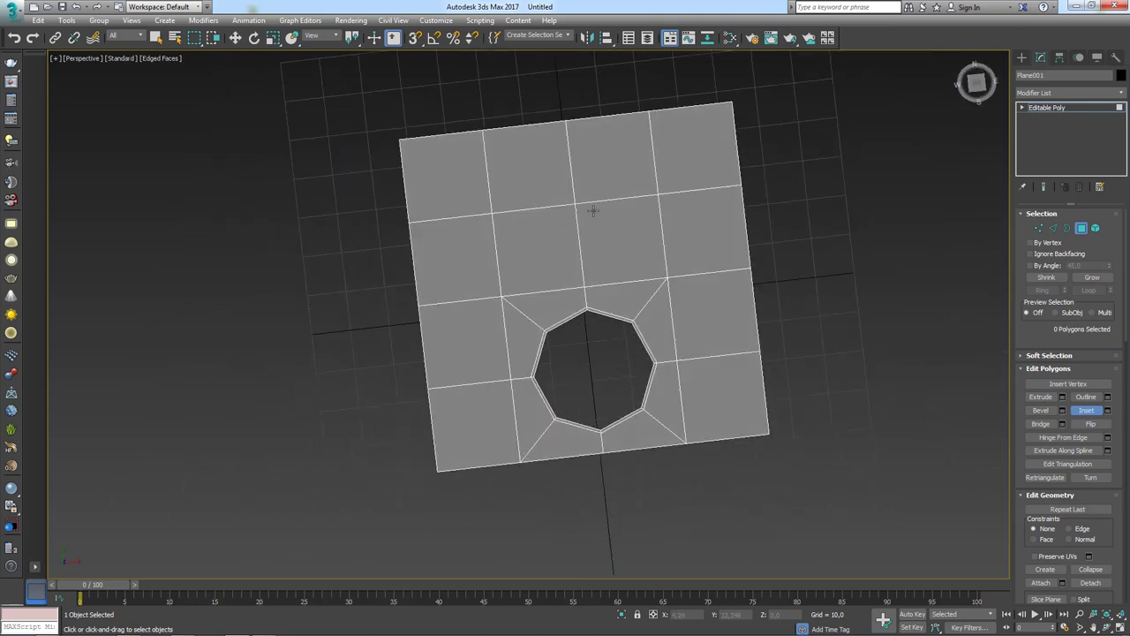
middle_drag(795, 177, 839, 282)
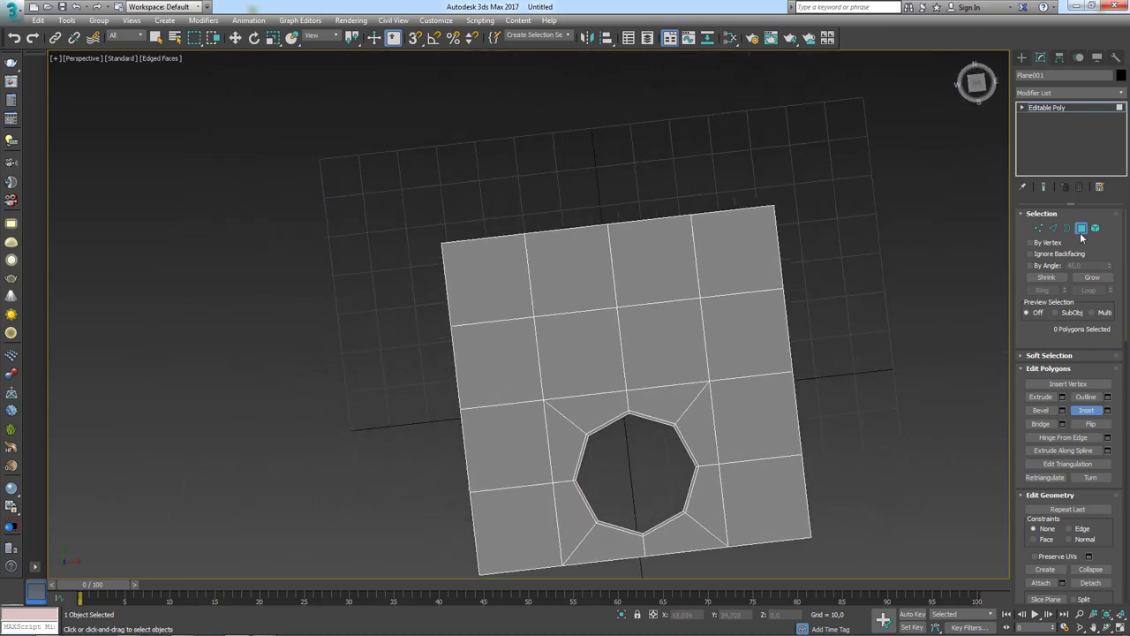
Step: Select the plane's whole top border and drag it upward into a new row of faces
key(2)
key(w)
click(723, 211)
double_click(723, 212)
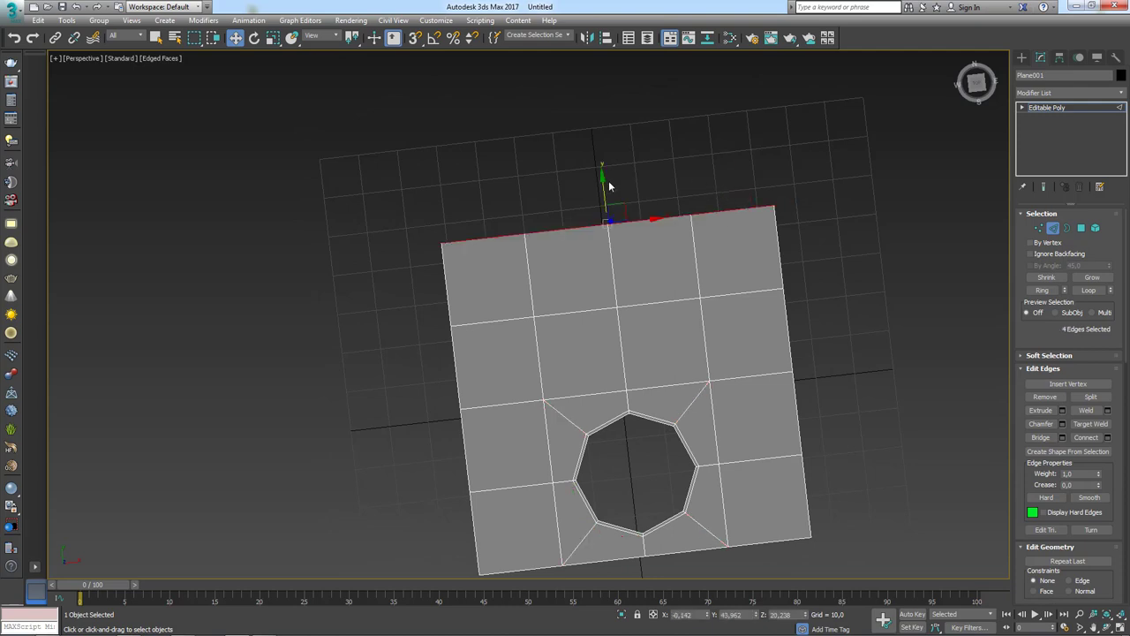
shift+drag(603, 177, 604, 124)
alt+middle_drag(650, 176, 751, 227)
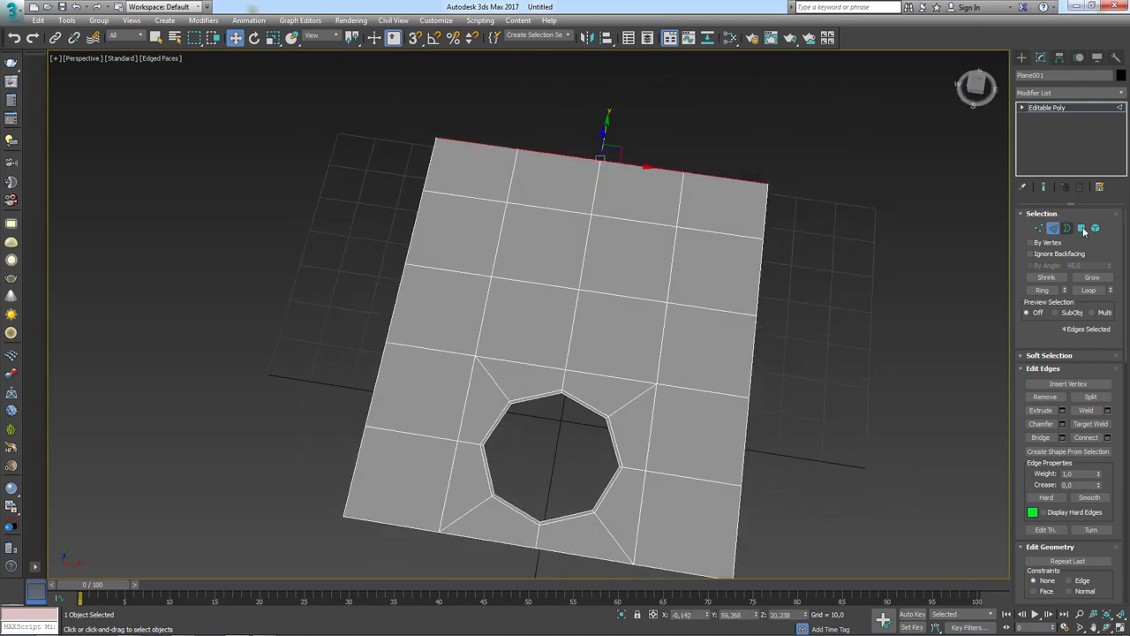
Step: Inset two adjacent faces in the second row slightly
click(1095, 227)
click(1080, 229)
click(653, 248)
ctrl+click(558, 255)
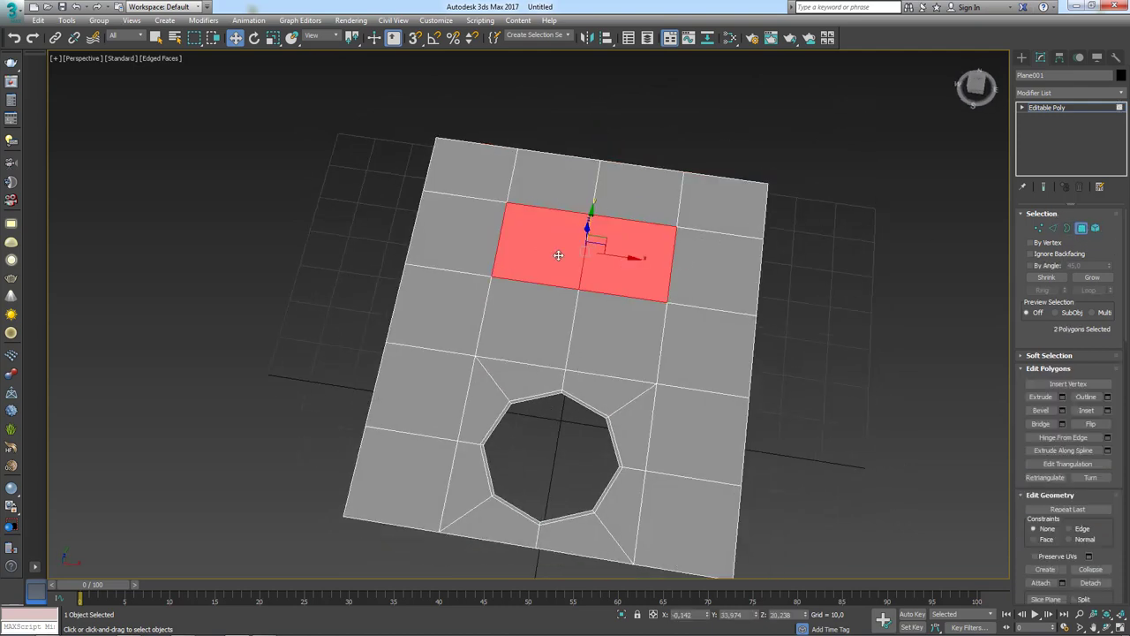
click(1086, 410)
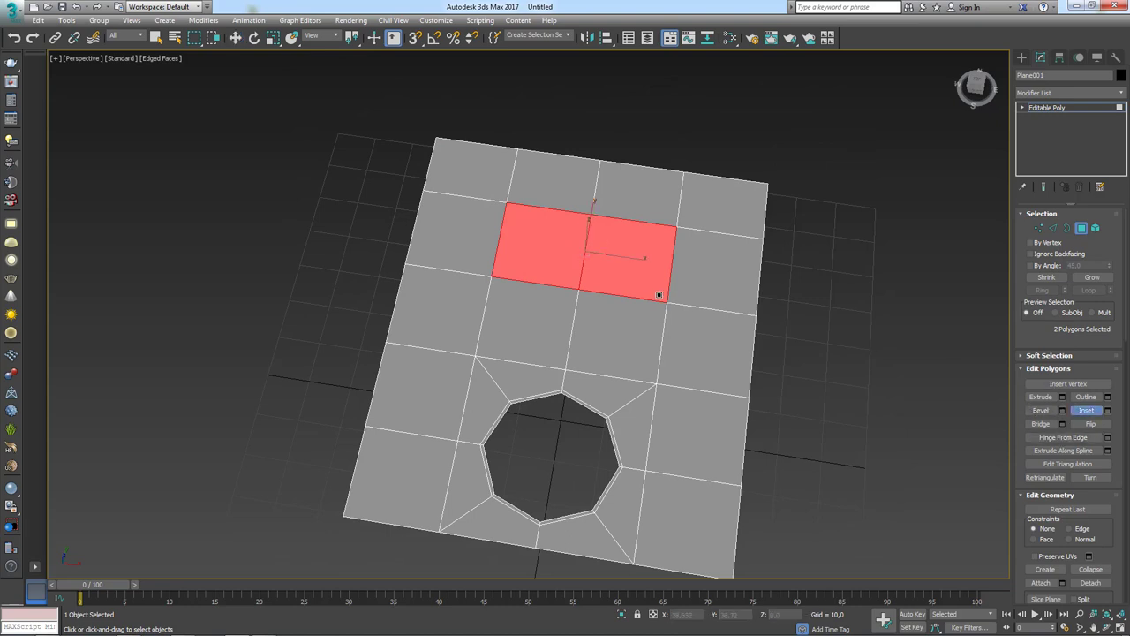
drag(655, 293, 657, 292)
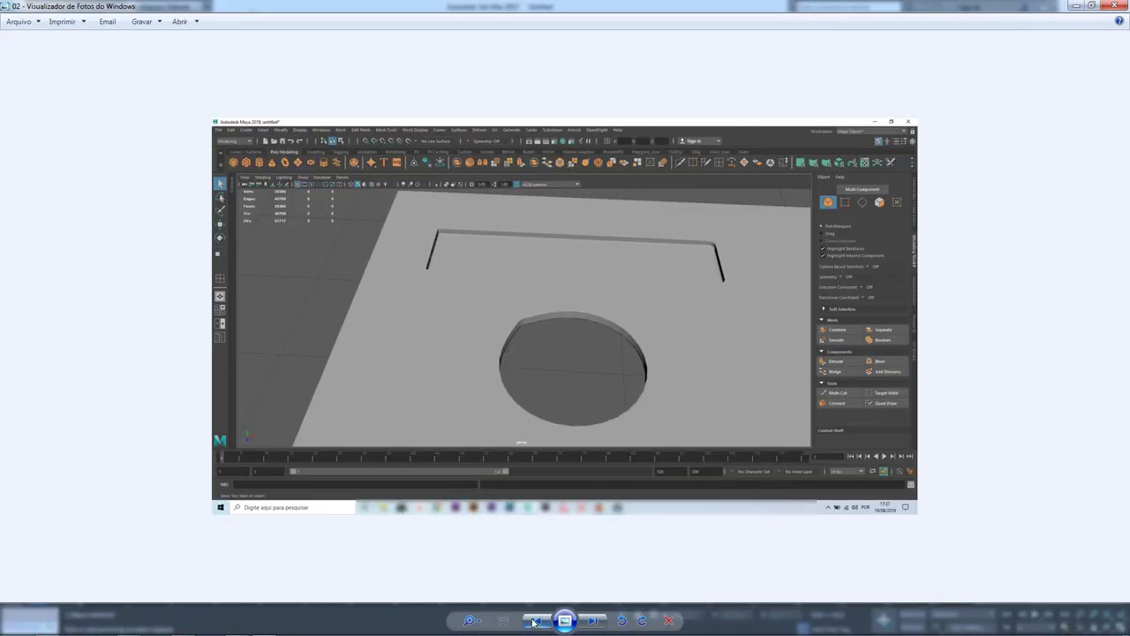
Step: Return to reference image 01 and zoom in on the red-circled slot corner
click(535, 619)
scroll(461, 217, up, 2)
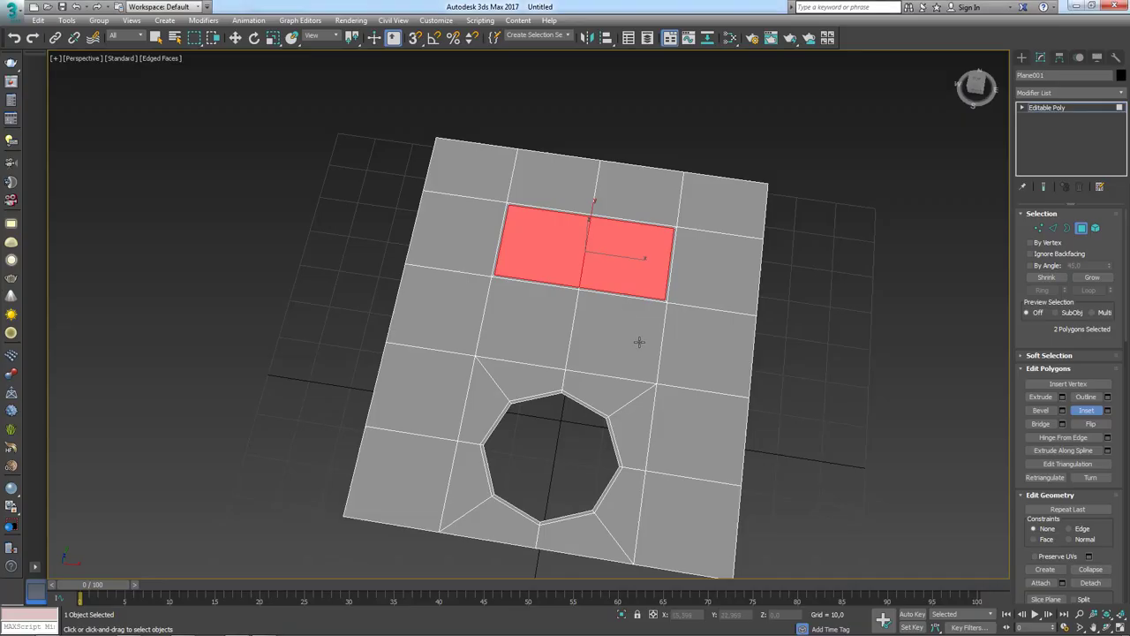
scroll(636, 342, up, 2)
Step: Extrude the two inset faces downward into a rectangular pocket and return to object level
scroll(626, 345, up, 3)
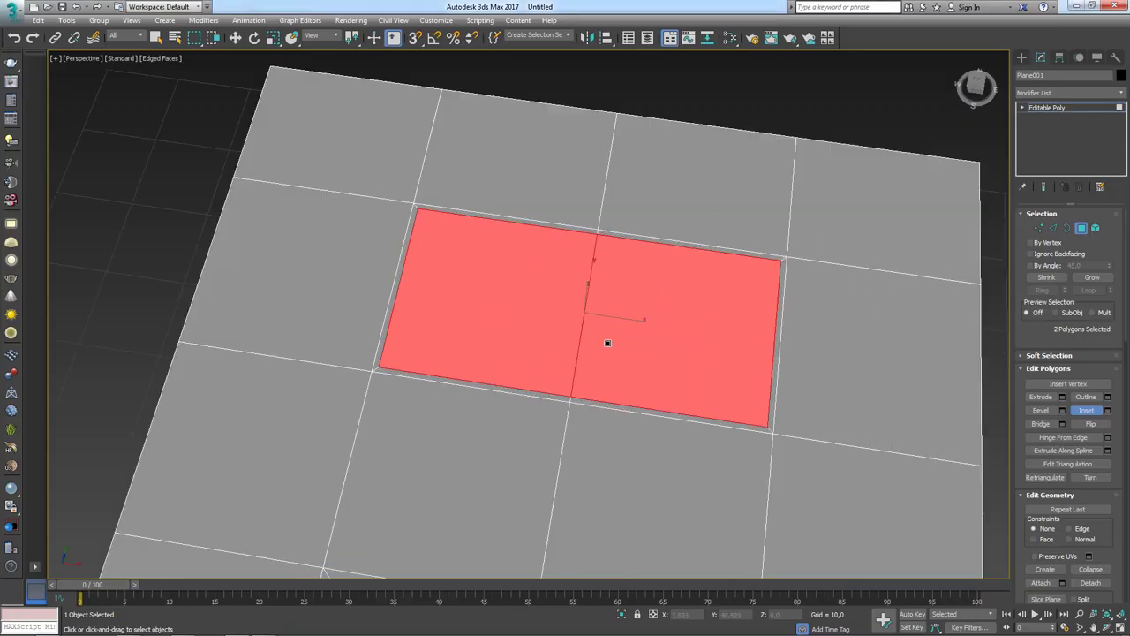
alt+middle_drag(608, 343, 729, 341)
click(1041, 396)
drag(607, 285, 581, 299)
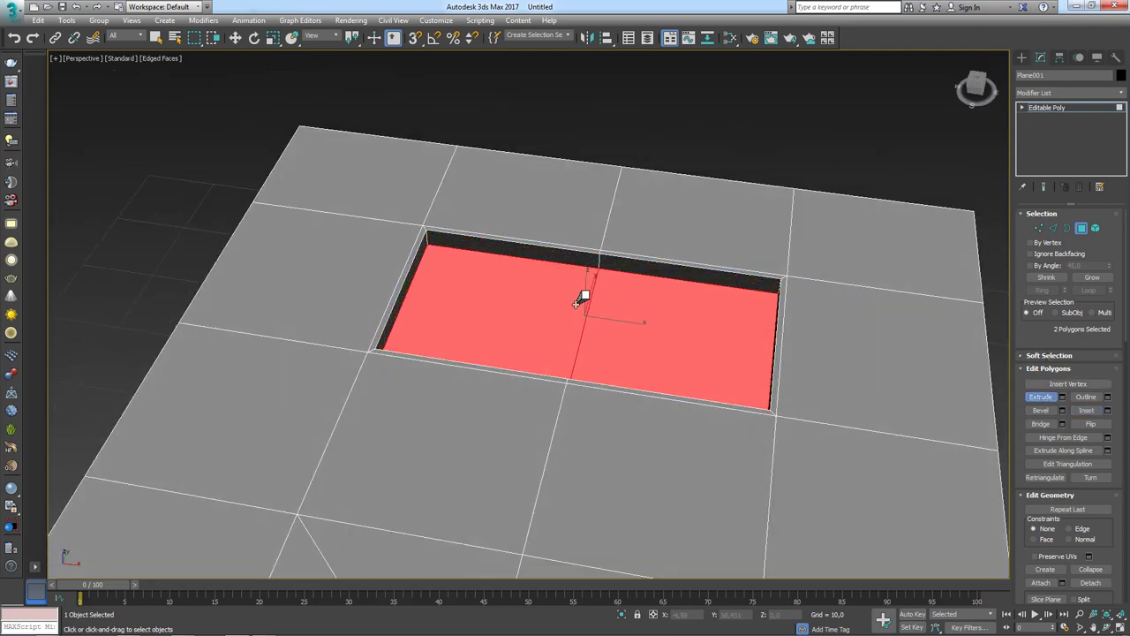
scroll(516, 236, down, 2)
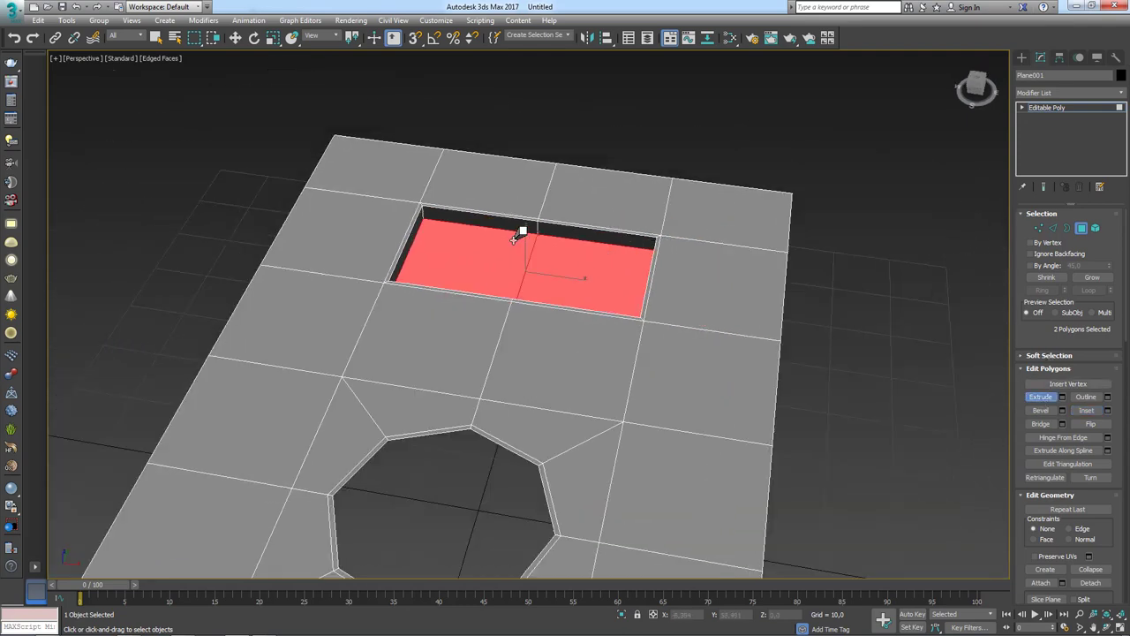
key(w)
click(1056, 107)
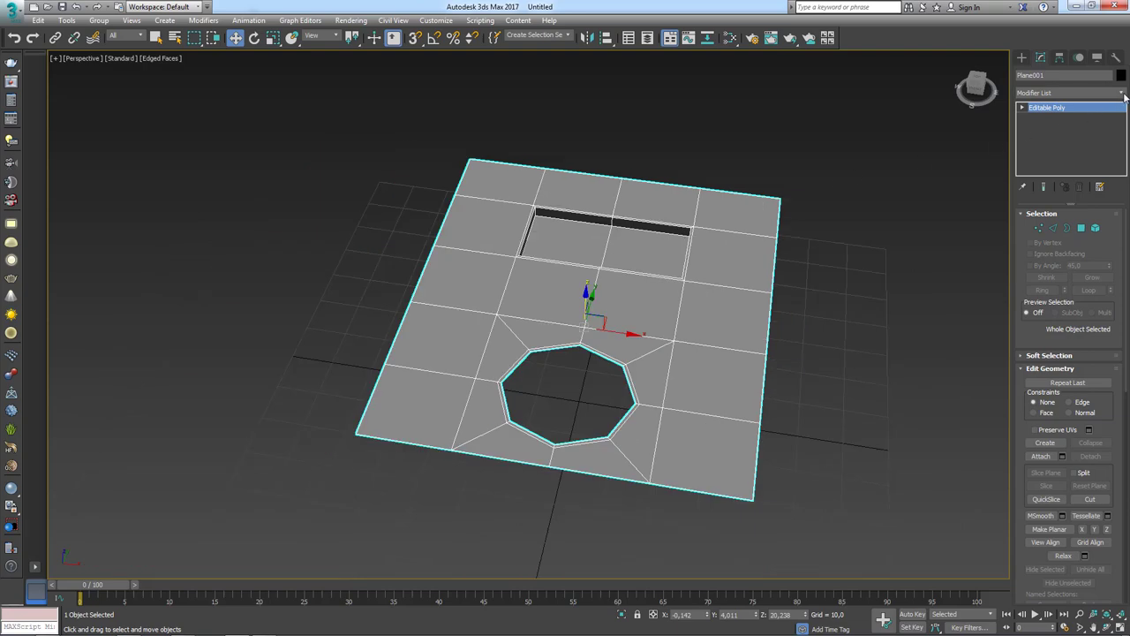
Step: Add a TurboSmooth modifier to Plane001 with 3 iterations
click(1124, 94)
scroll(1064, 353, down, 8)
scroll(1063, 398, down, 8)
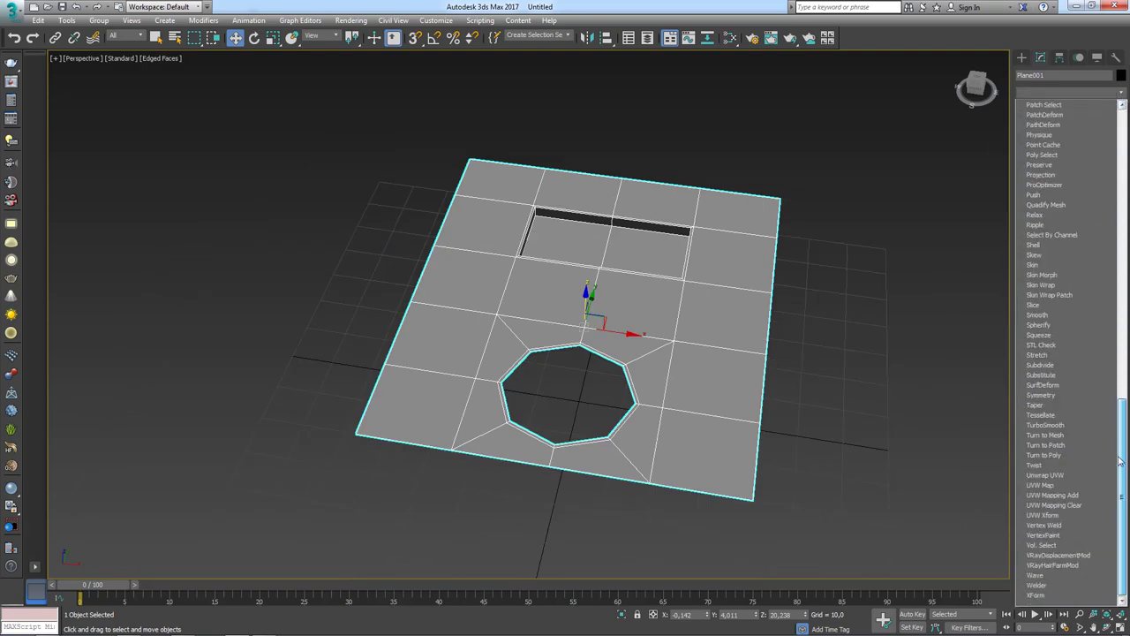
click(1063, 427)
alt+middle_drag(657, 262, 680, 283)
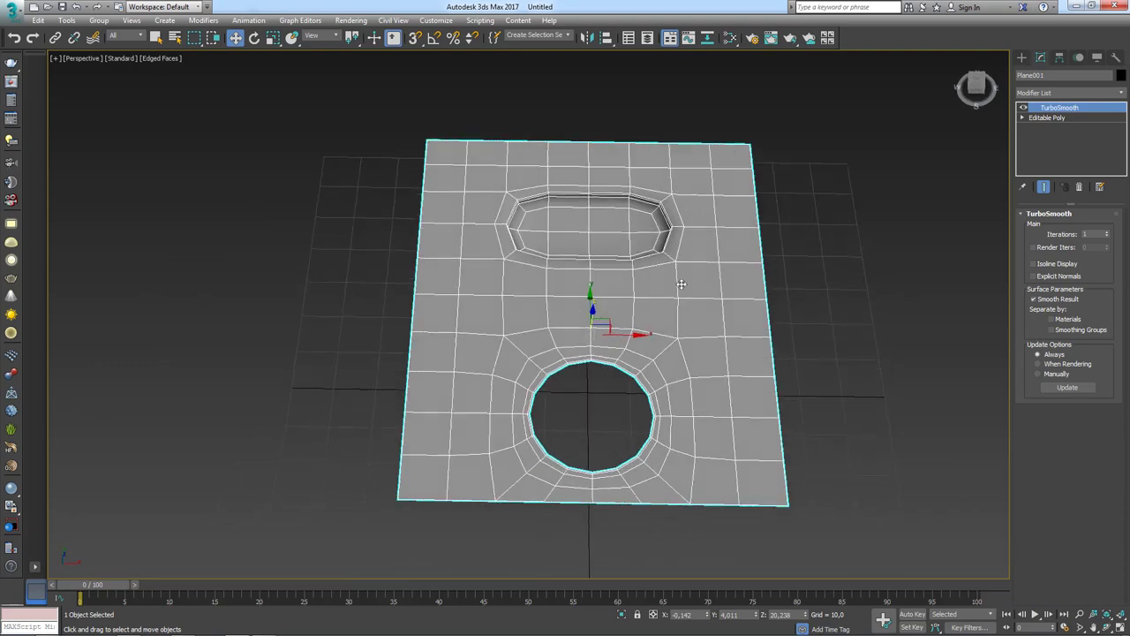
click(1109, 234)
click(1109, 234)
Step: Reframe the view and Shift-drag a copy of the smoothed plane to the right
click(777, 212)
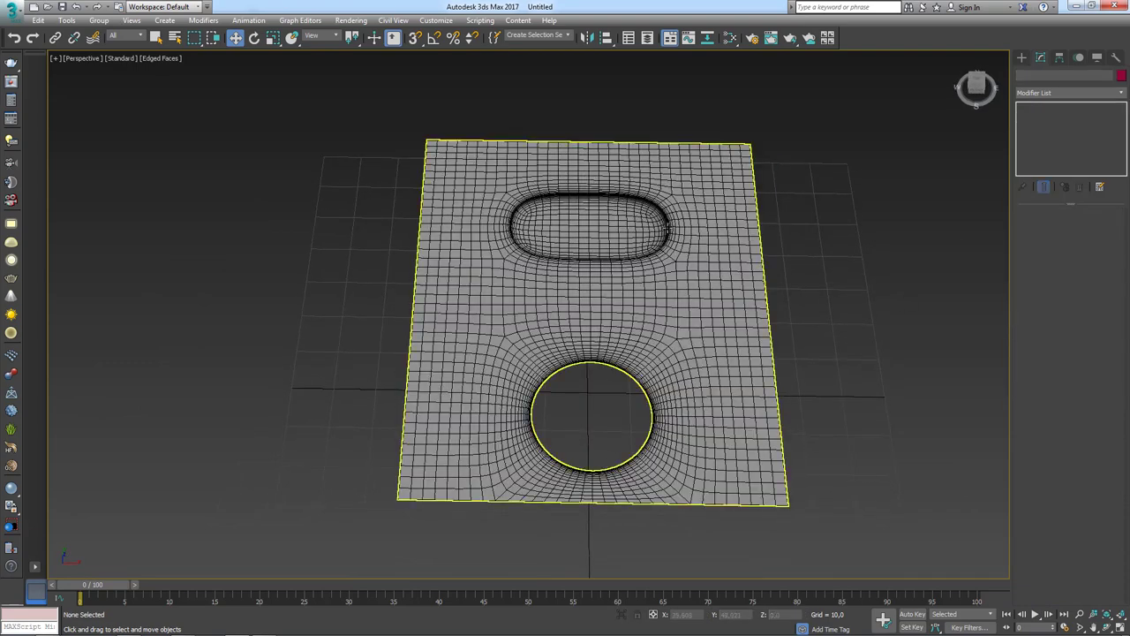
mouse_move(637, 209)
alt+middle_down()
mouse_move(654, 238)
mouse_move(603, 193)
alt+middle_up()
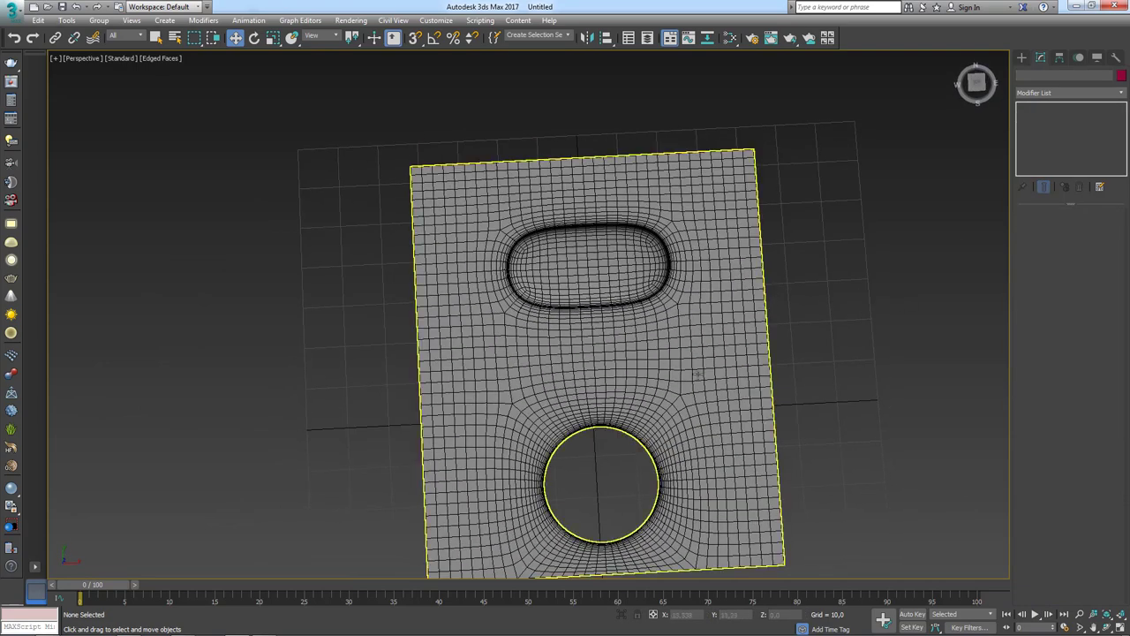
mouse_move(697, 375)
middle_down()
mouse_move(476, 312)
mouse_move(371, 238)
middle_up()
click(356, 220)
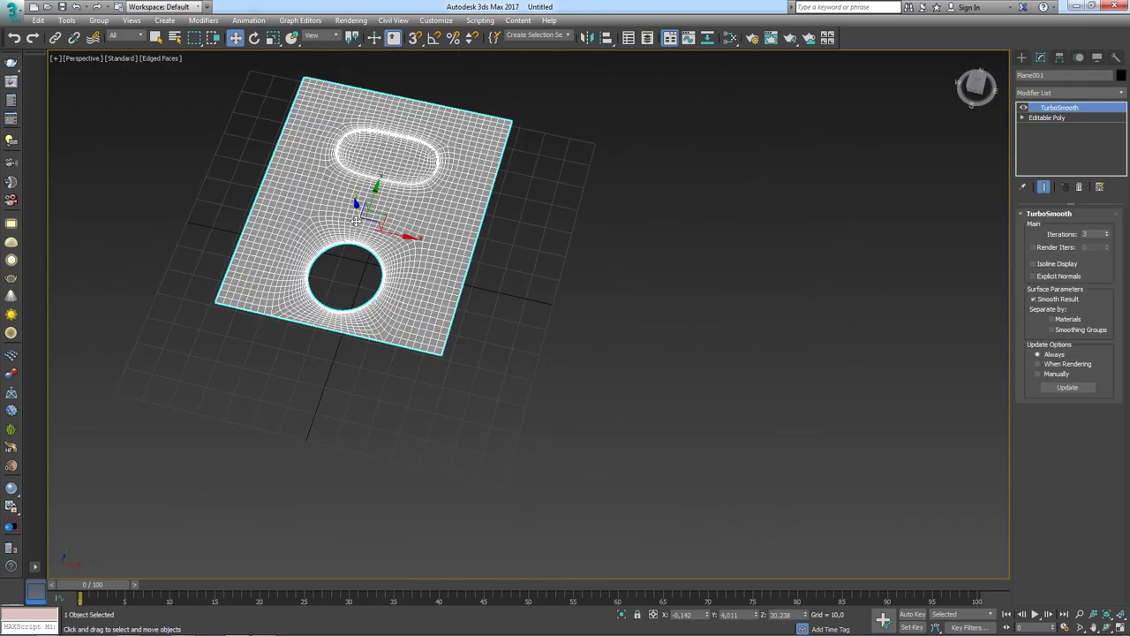
shift+drag(356, 220, 713, 300)
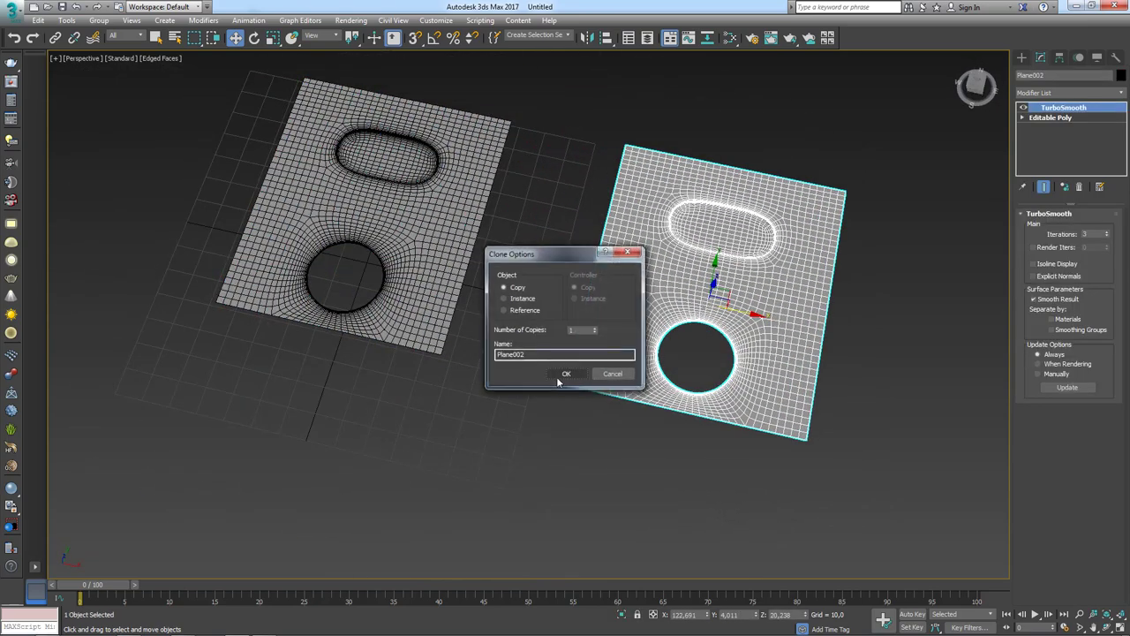
click(558, 374)
click(1050, 117)
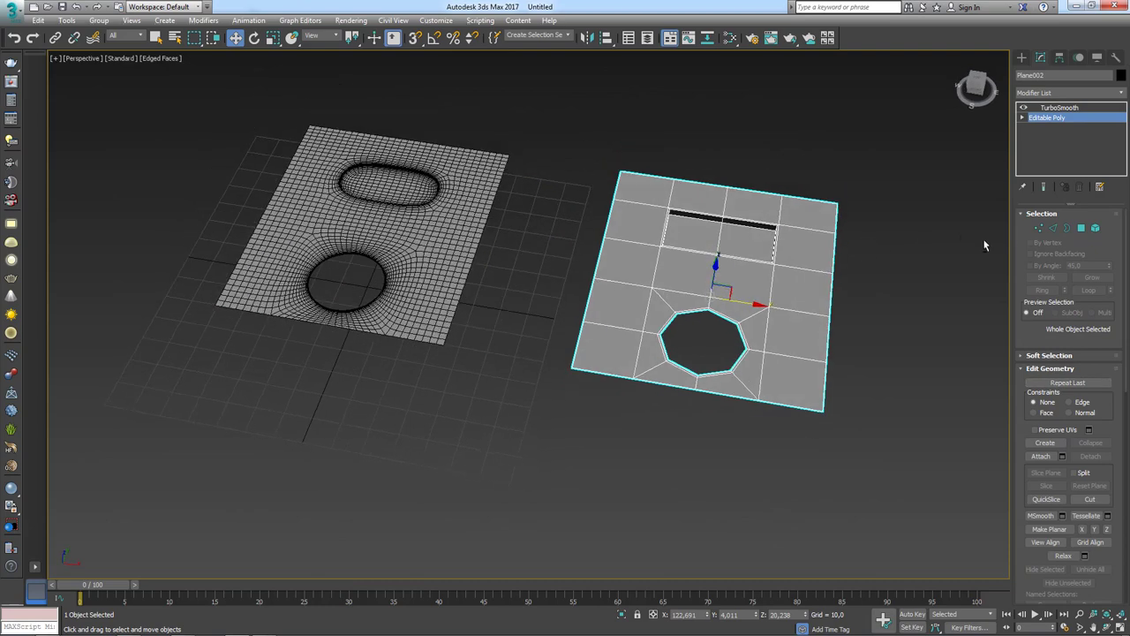
click(1054, 228)
scroll(732, 267, up, 5)
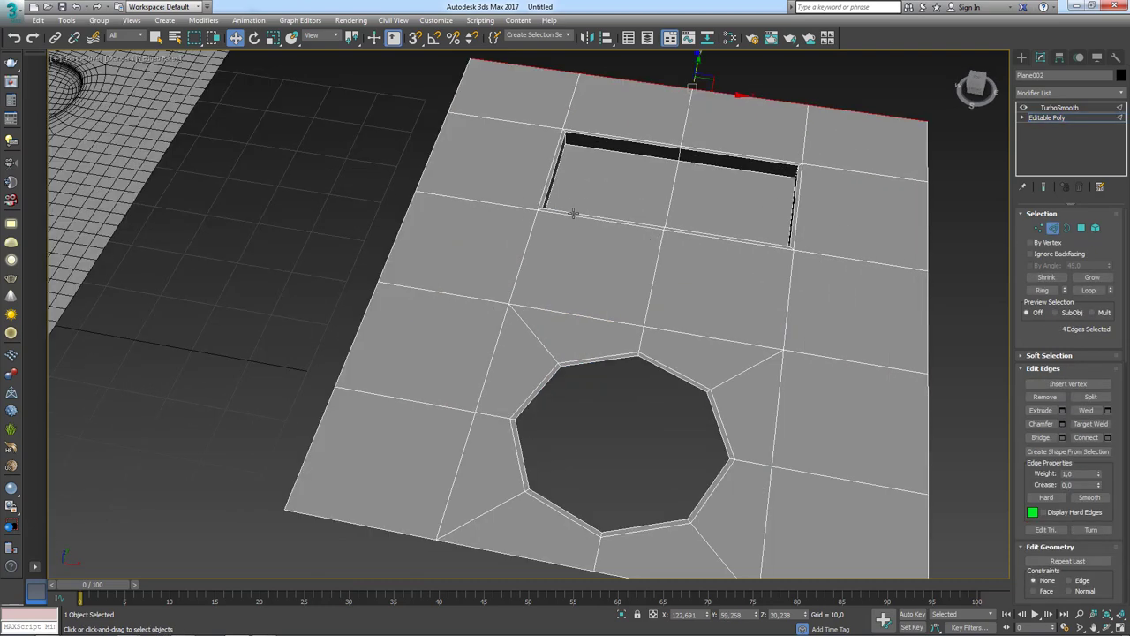
click(573, 212)
click(1044, 292)
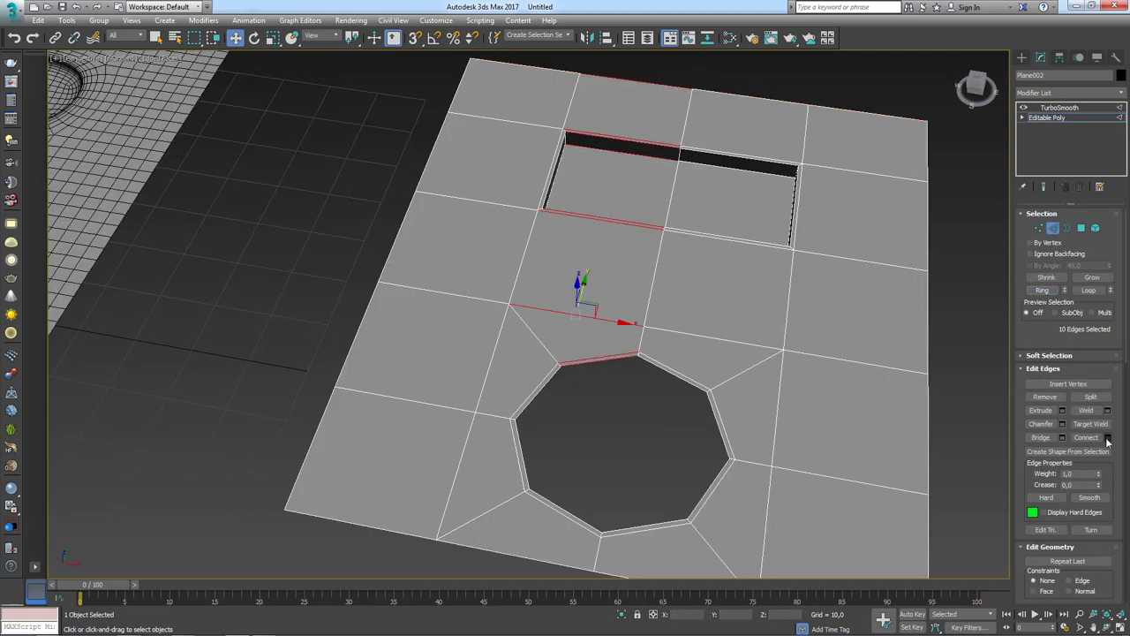
click(1108, 439)
scroll(565, 292, up, 3)
mouse_move(536, 355)
mouse_down()
mouse_move(491, 250)
mouse_move(466, 132)
mouse_up()
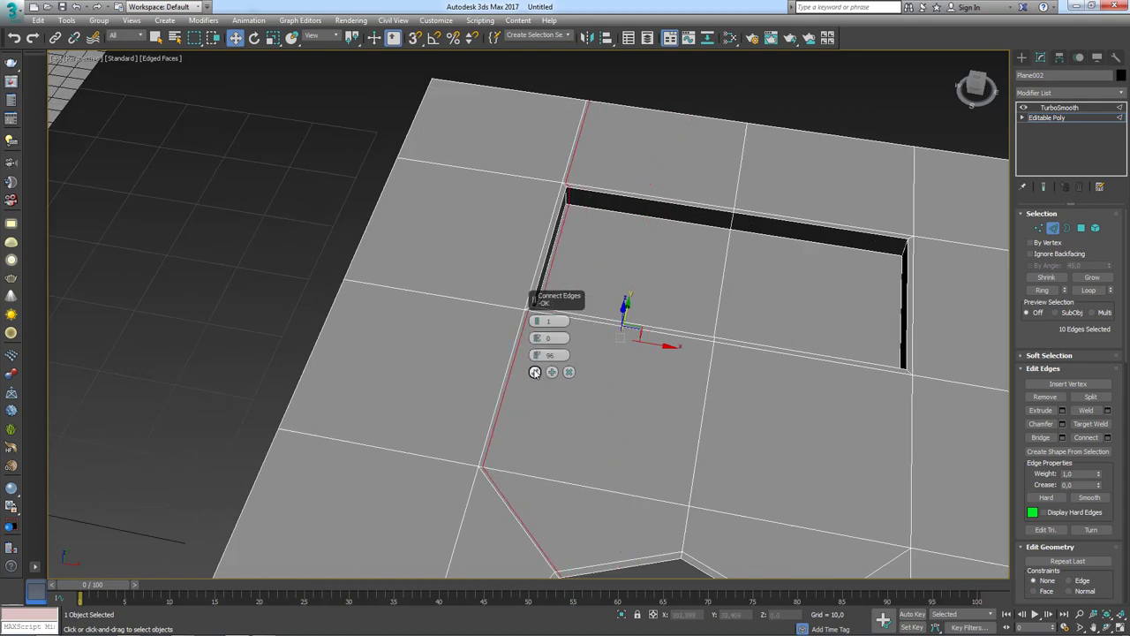
click(534, 372)
click(1059, 107)
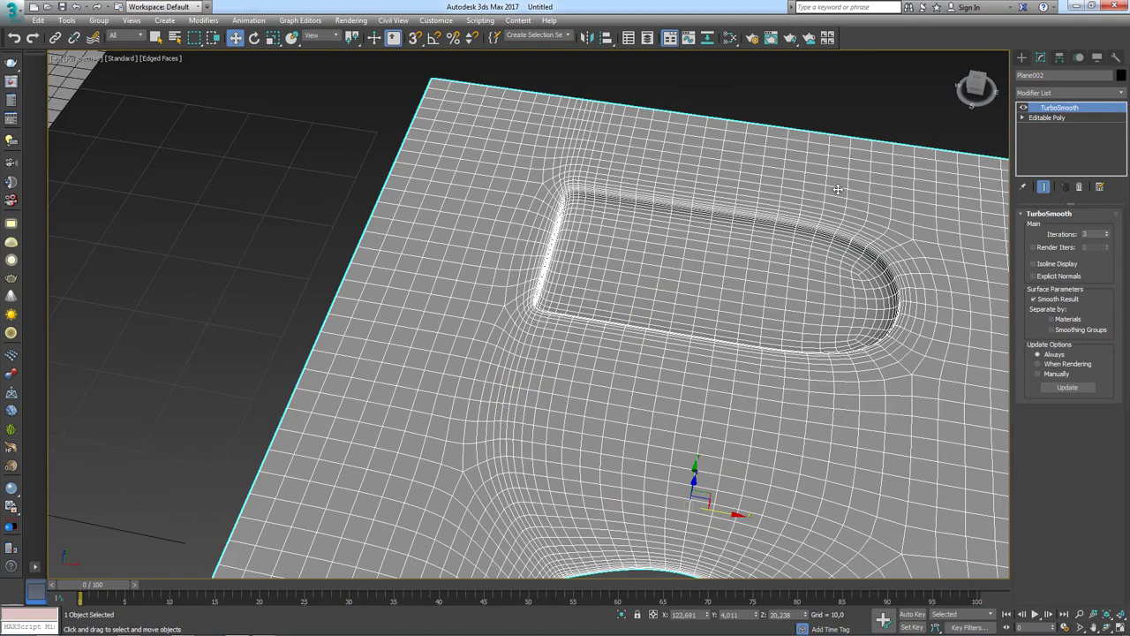
scroll(536, 311, up, 1)
scroll(536, 311, up, 2)
scroll(536, 311, up, 2)
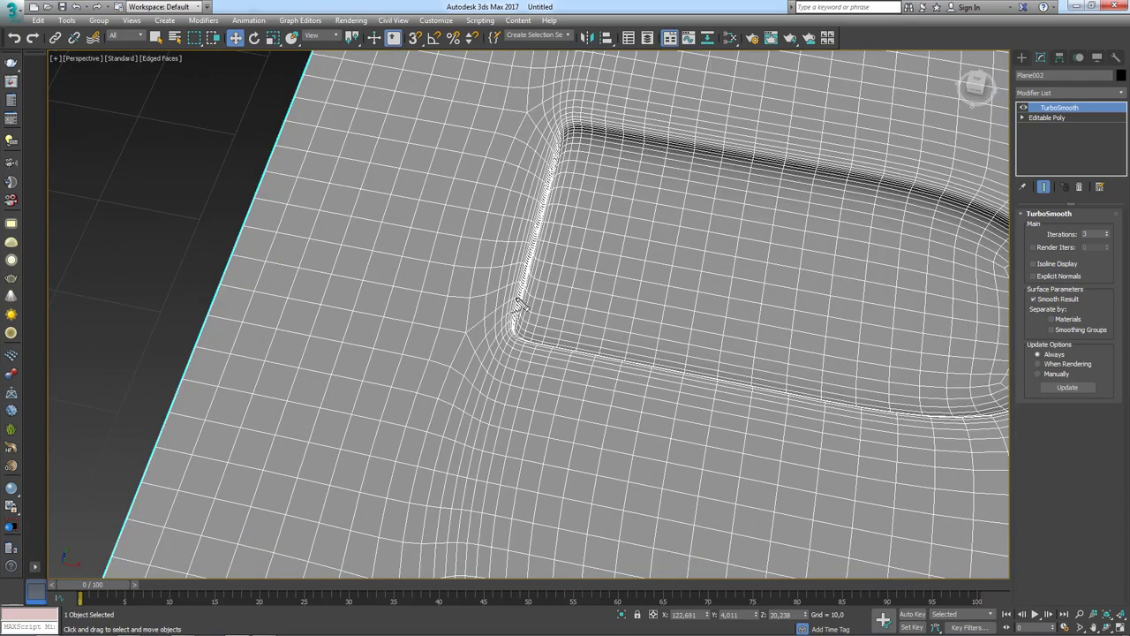
scroll(540, 343, down, 2)
scroll(540, 343, down, 3)
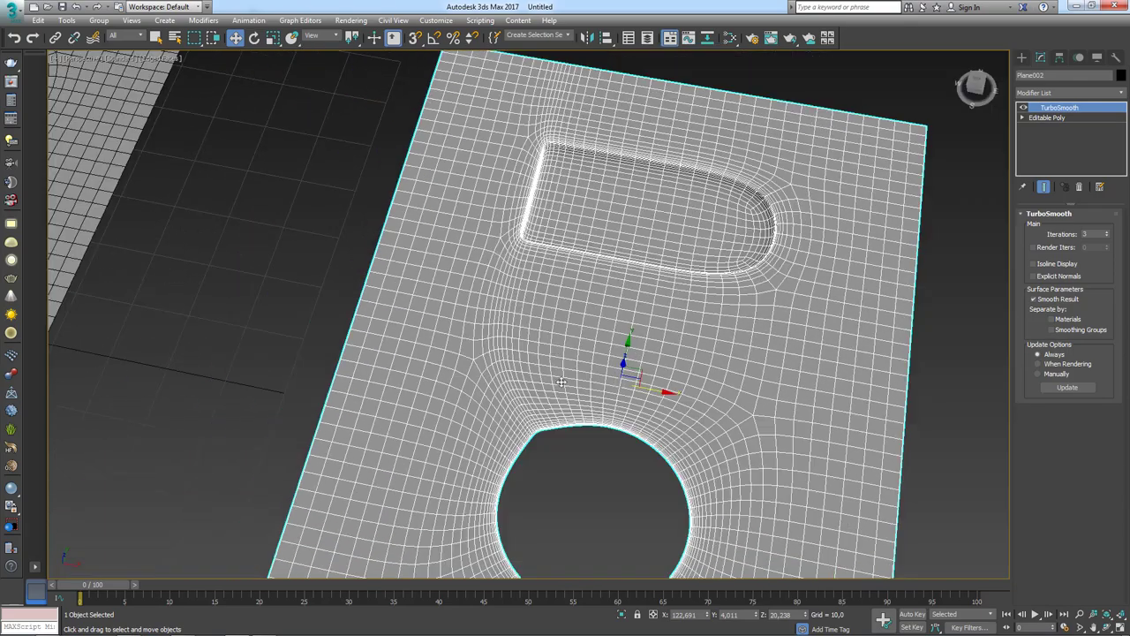
scroll(489, 308, up, 2)
scroll(486, 305, up, 3)
drag(427, 324, 575, 269)
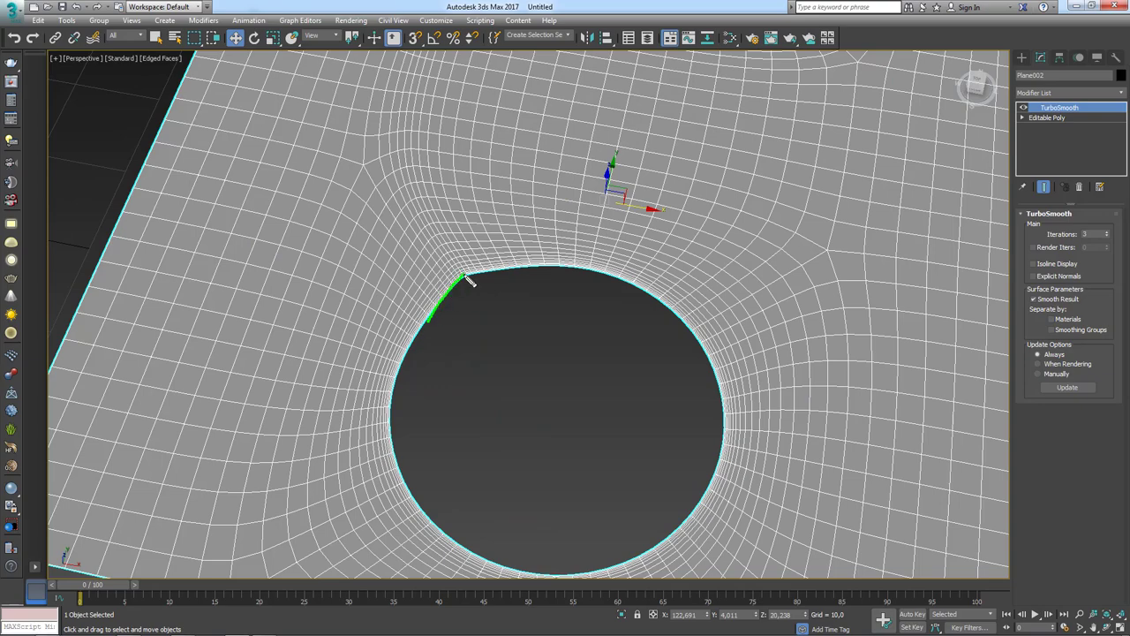
scroll(539, 308, down, 4)
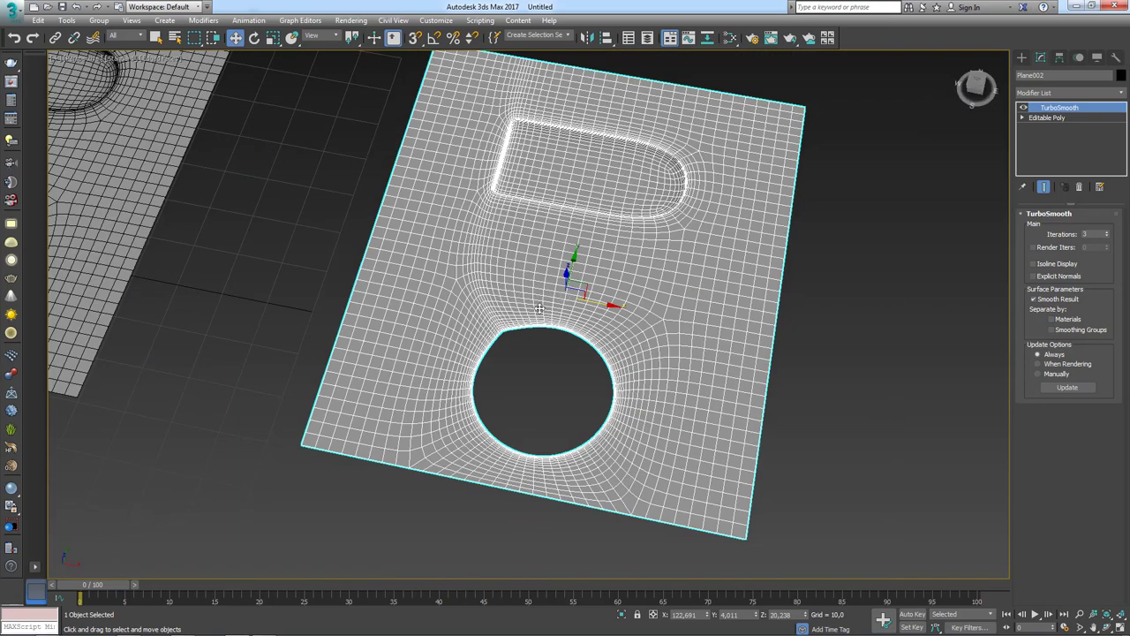
drag(488, 201, 499, 313)
Step: Remove the edge loop running from the slot's left corner down to the round hole
click(1047, 118)
click(1052, 227)
double_click(472, 254)
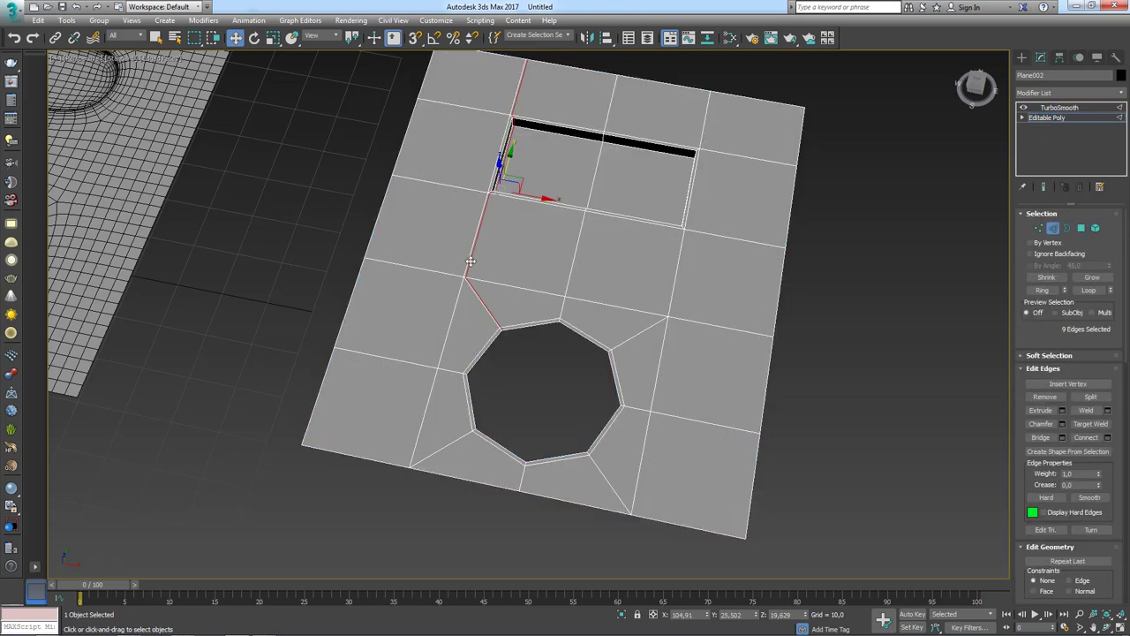
alt+middle_drag(471, 254, 486, 235)
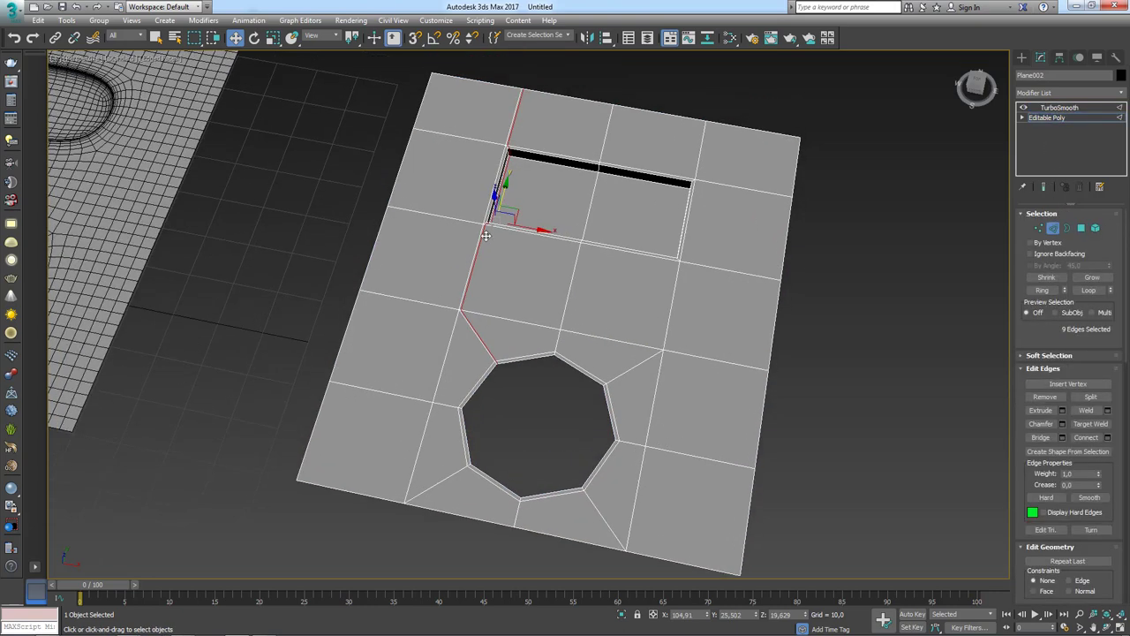
click(1045, 397)
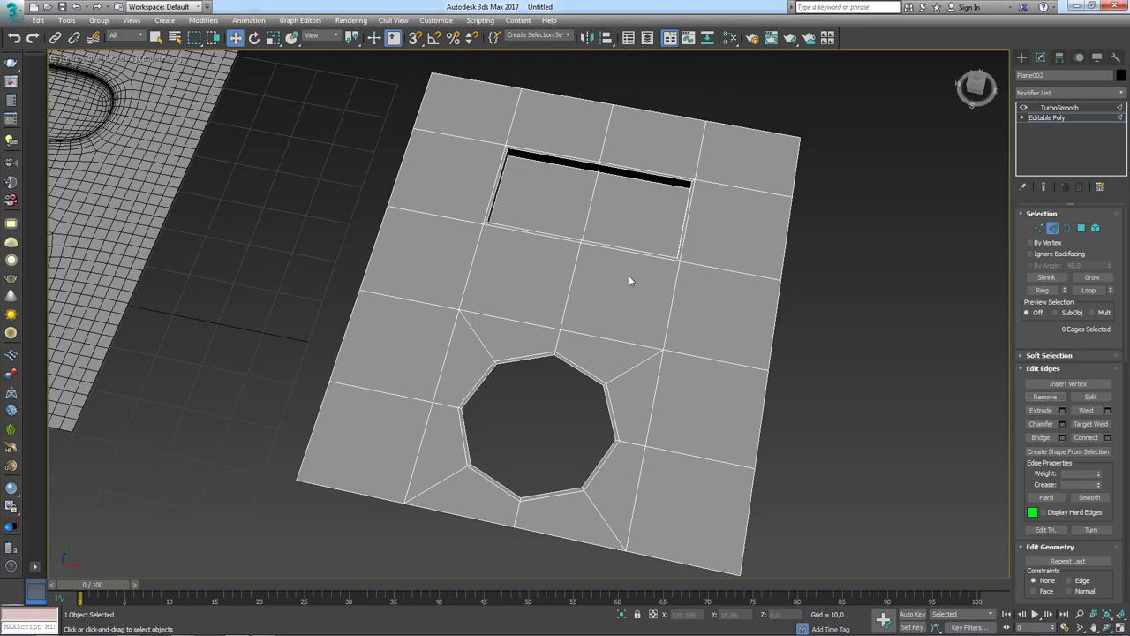
Step: Show the TurboSmooth result and zoom out to compare both smoothed planes
mouse_move(628, 280)
alt+middle_down()
mouse_move(646, 369)
mouse_move(656, 295)
alt+middle_up()
click(1051, 118)
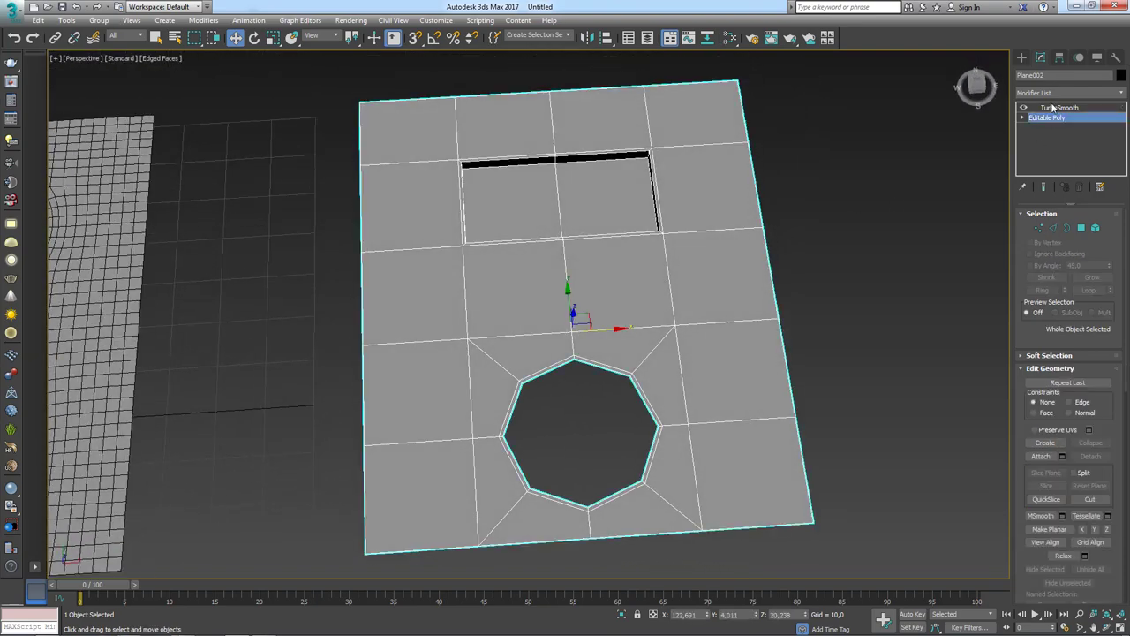
click(1052, 107)
scroll(667, 254, down, 5)
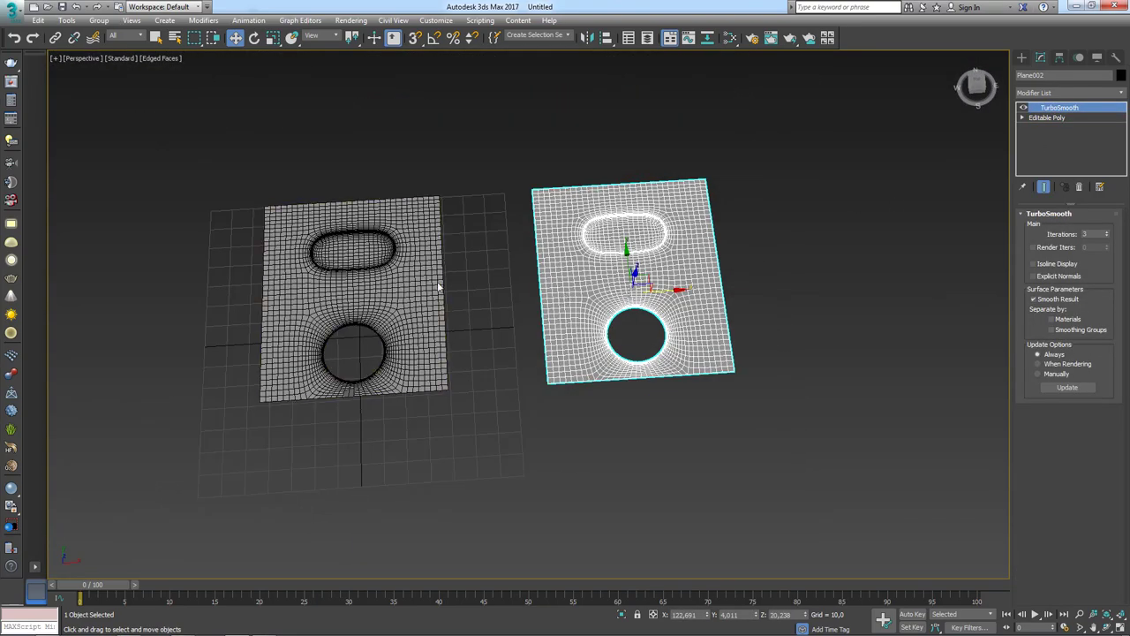
mouse_move(643, 304)
alt+middle_down()
mouse_move(632, 406)
mouse_move(630, 324)
alt+middle_up()
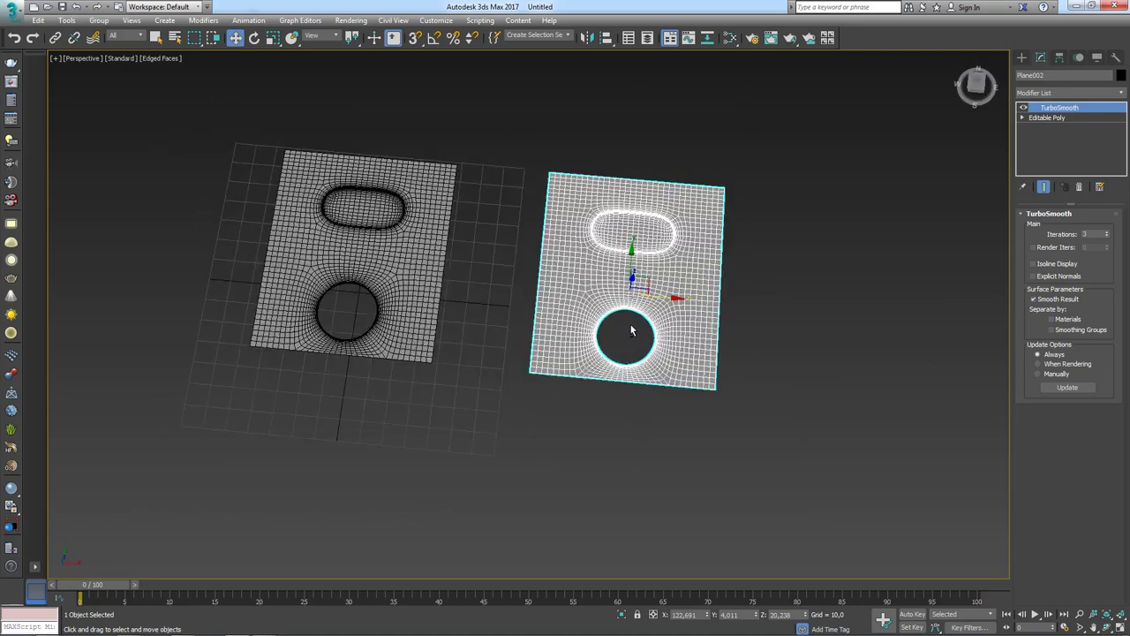
Step: Select the rectangular pocket's two floor polygons on the unsmoothed base mesh
click(1093, 118)
click(1046, 117)
scroll(596, 254, up, 8)
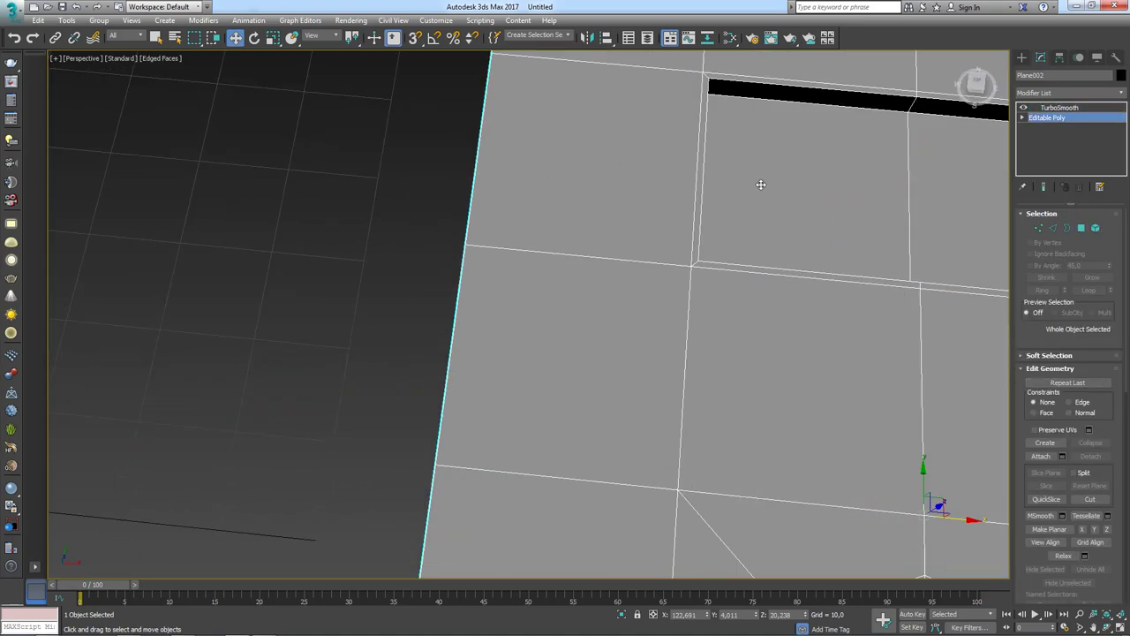
scroll(760, 184, down, 5)
alt+middle_drag(477, 302, 512, 265)
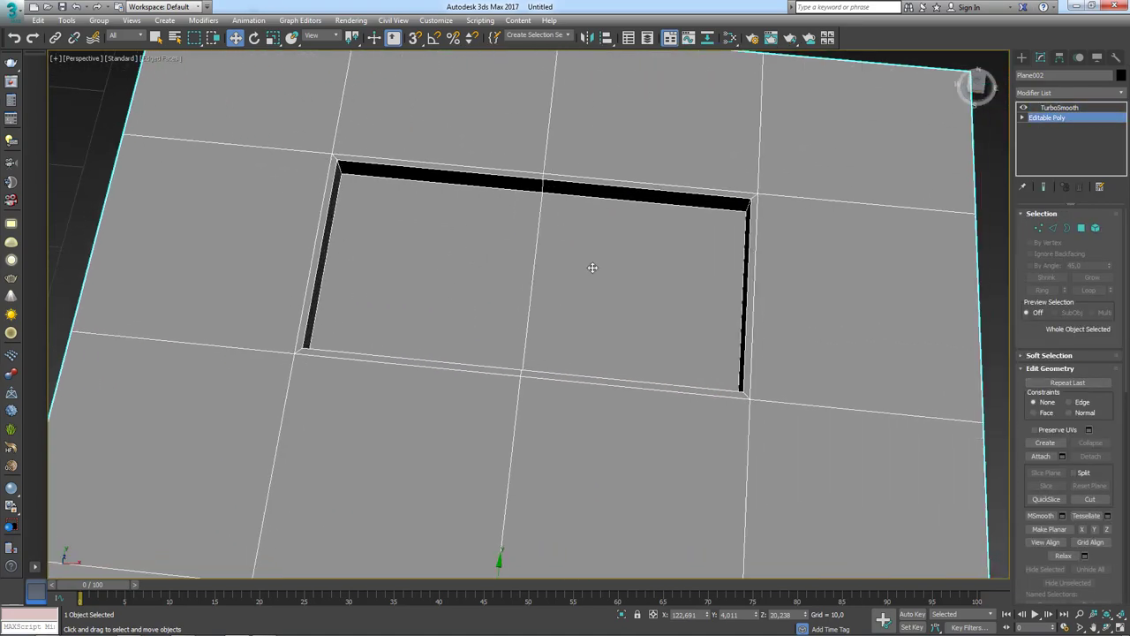
click(1080, 228)
click(625, 279)
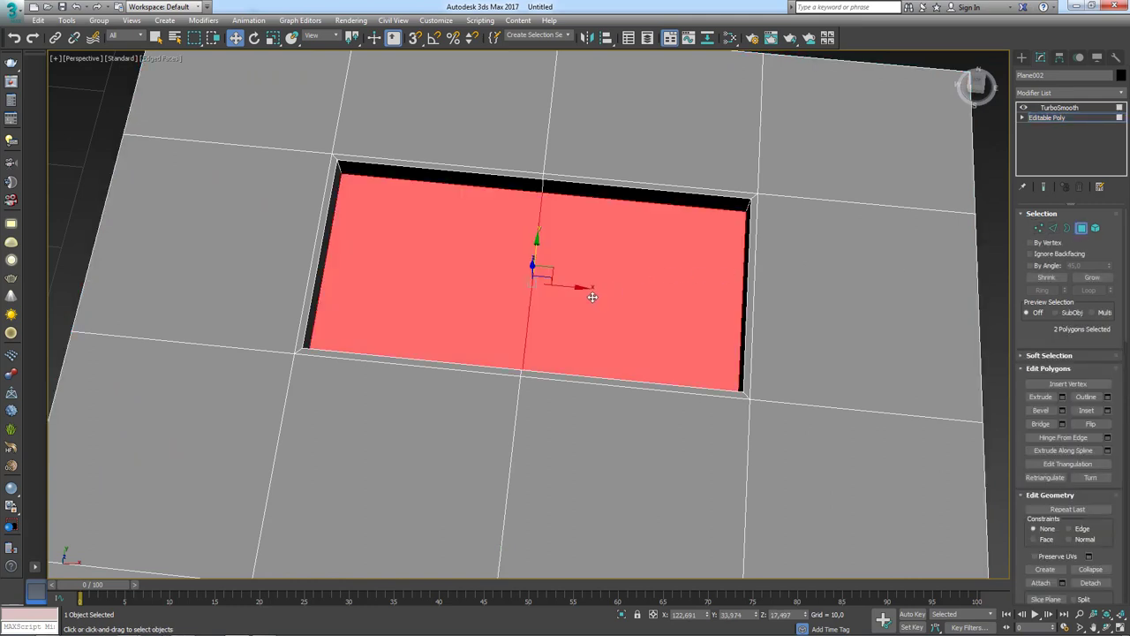
click(1052, 230)
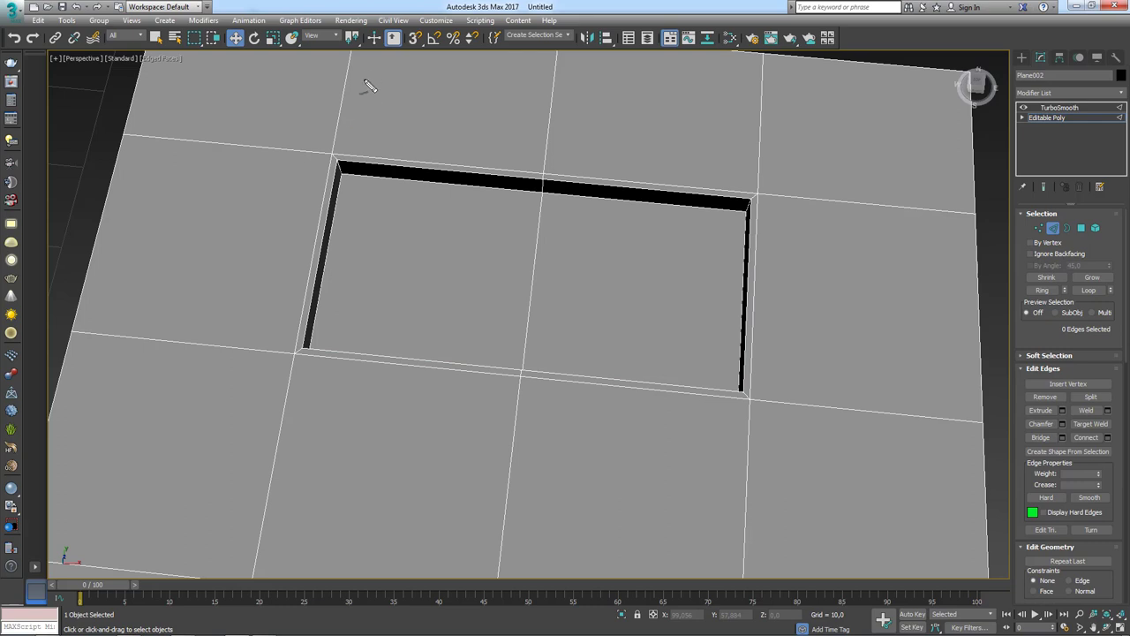
drag(366, 74, 348, 169)
key(4)
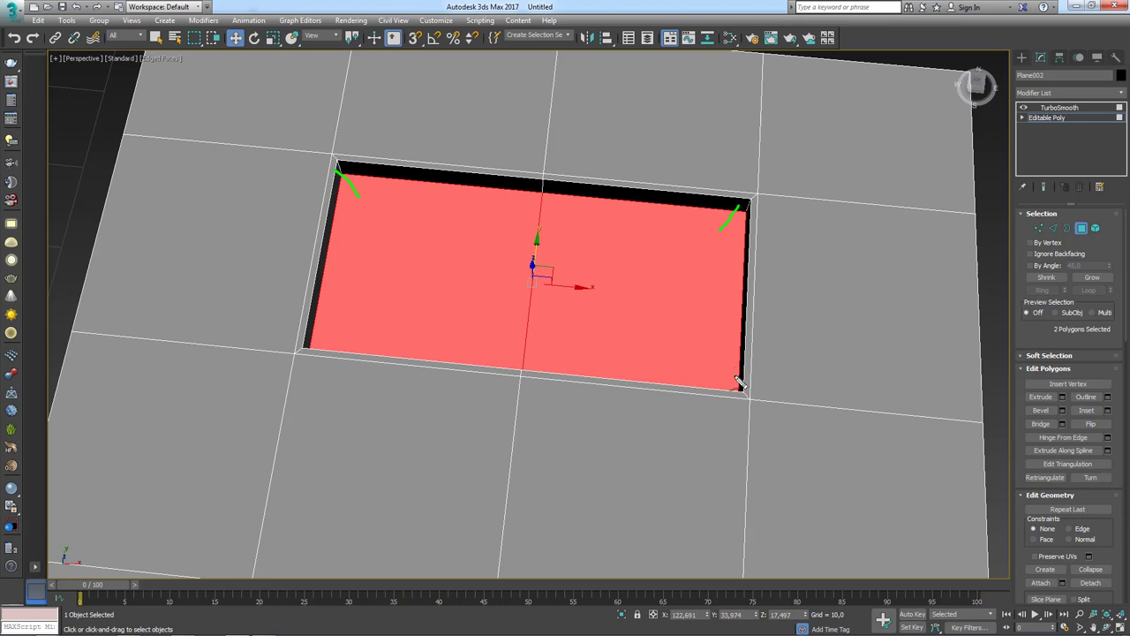
Step: Inset the pocket floor slightly and check the tighter TurboSmooth result
click(1086, 410)
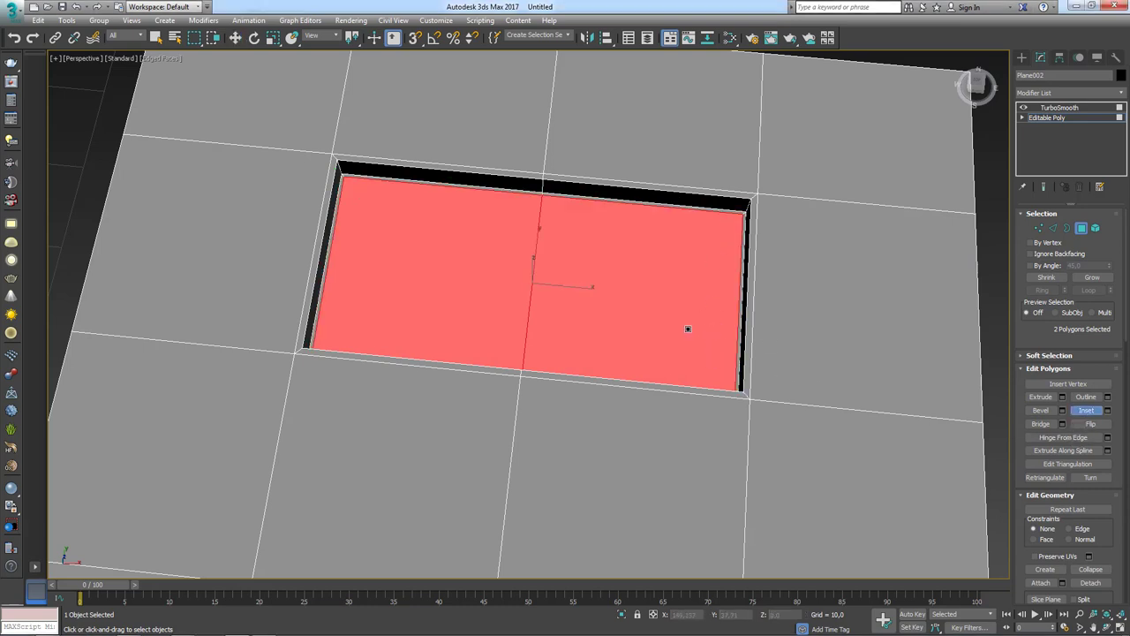
drag(688, 328, 706, 322)
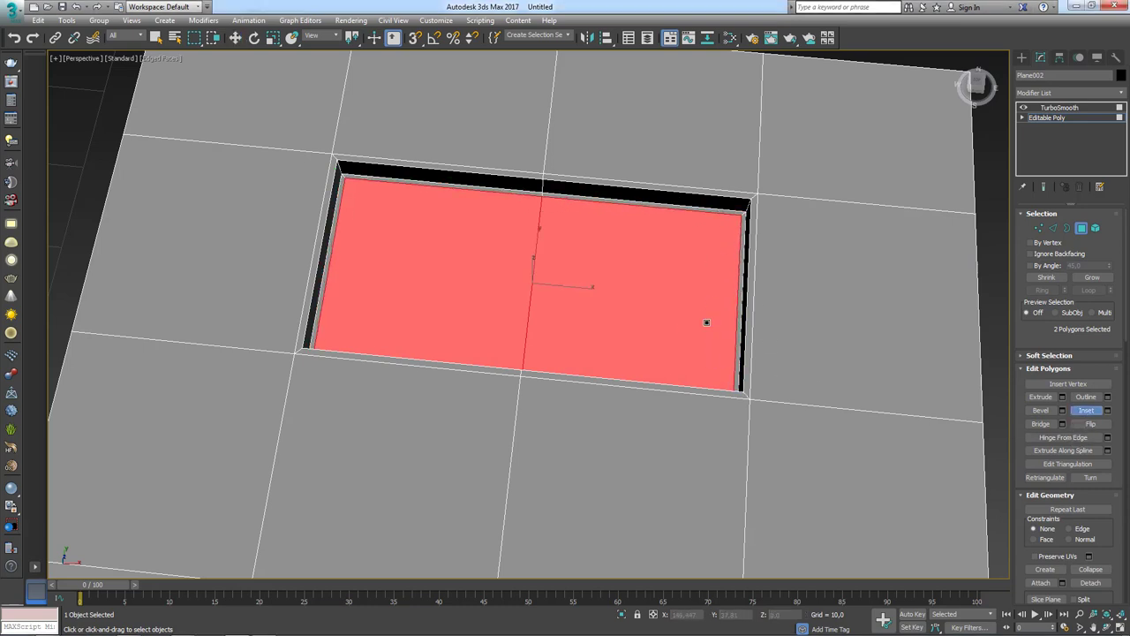
click(1059, 107)
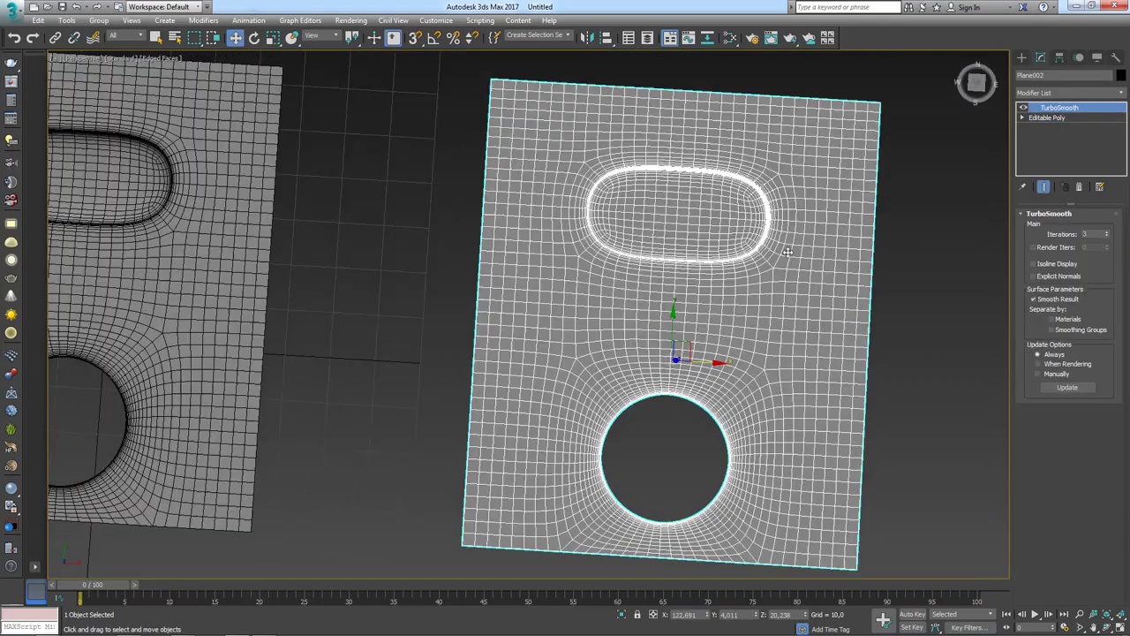
alt+middle_drag(787, 252, 795, 264)
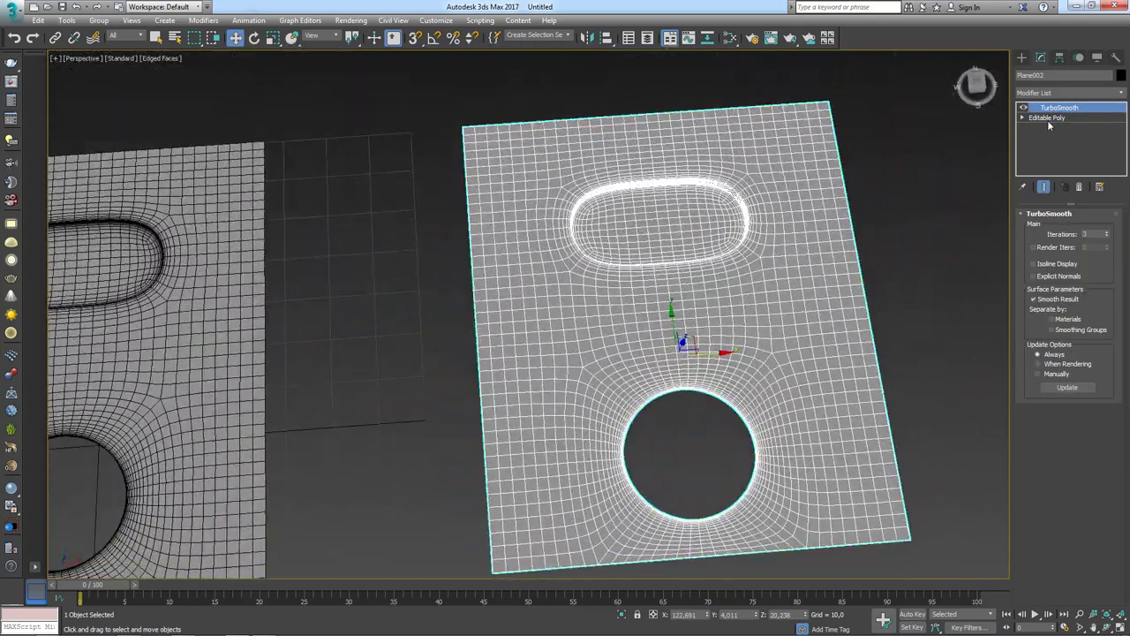
click(1047, 117)
Step: Select the round hole's octagonal border and move it down along Z
scroll(997, 251, up, 5)
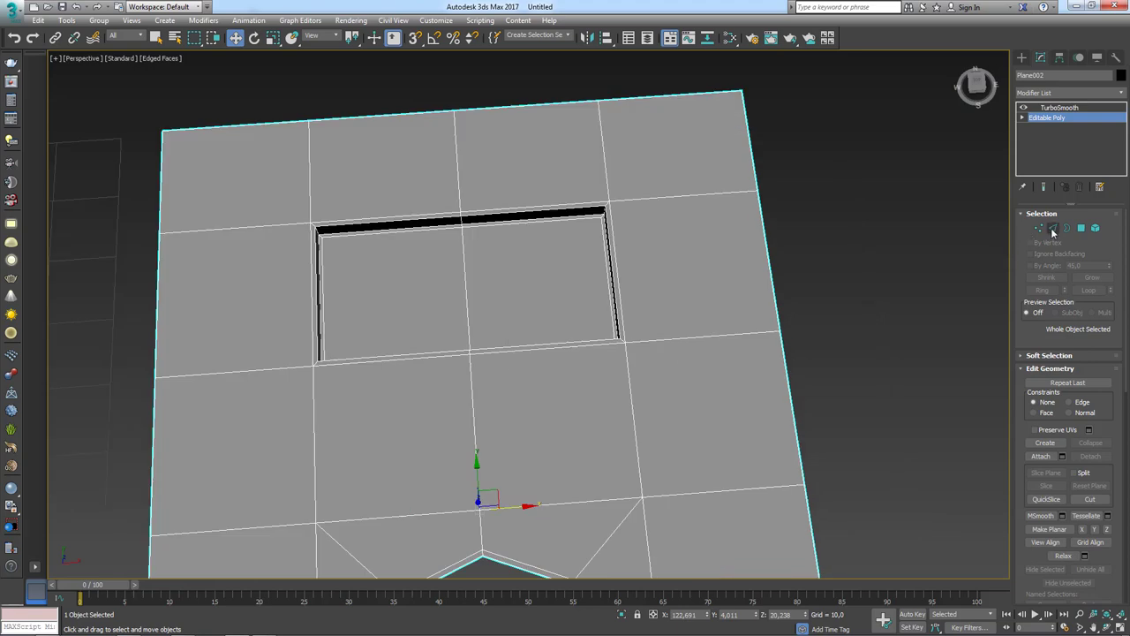
click(1051, 228)
alt+middle_drag(588, 255, 463, 189)
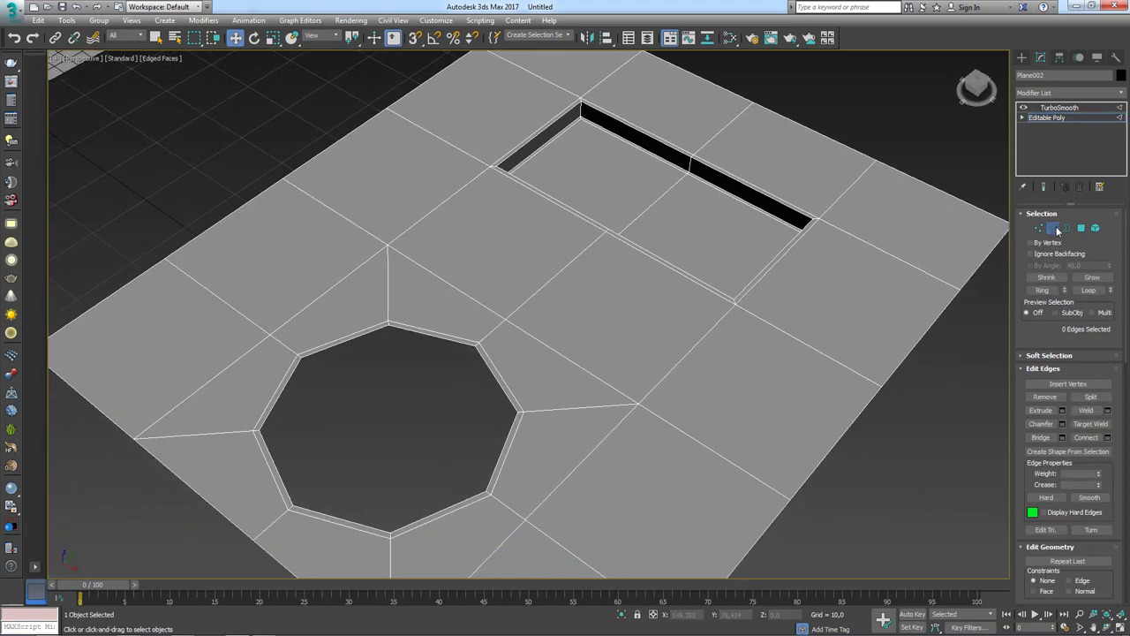
key(3)
click(428, 336)
alt+middle_drag(429, 346, 453, 205)
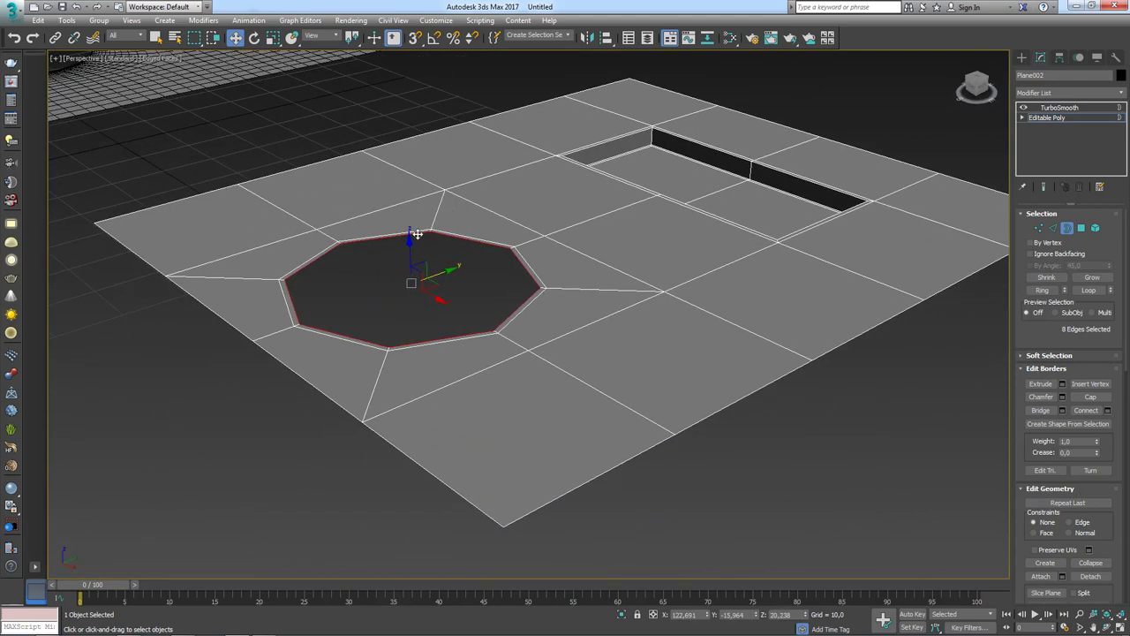
shift+drag(411, 239, 409, 258)
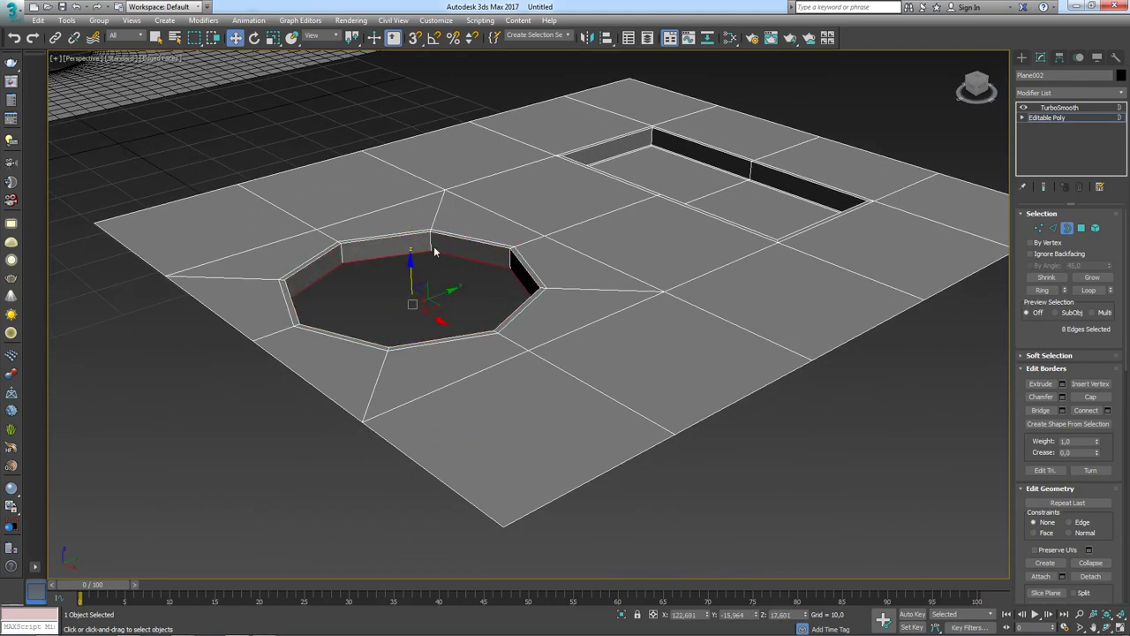
Step: Check the hole's new inner walls, then bring the rectangular pocket into view in Edge mode
alt+middle_drag(434, 250, 646, 274)
drag(1049, 342, 1049, 247)
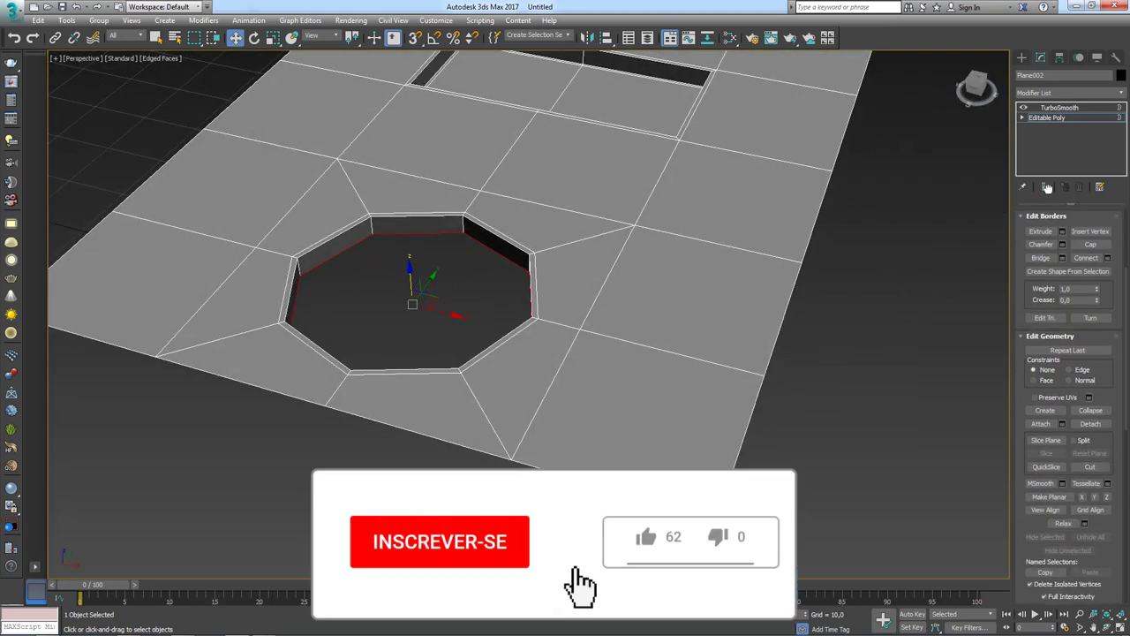
scroll(1049, 248, up, 3)
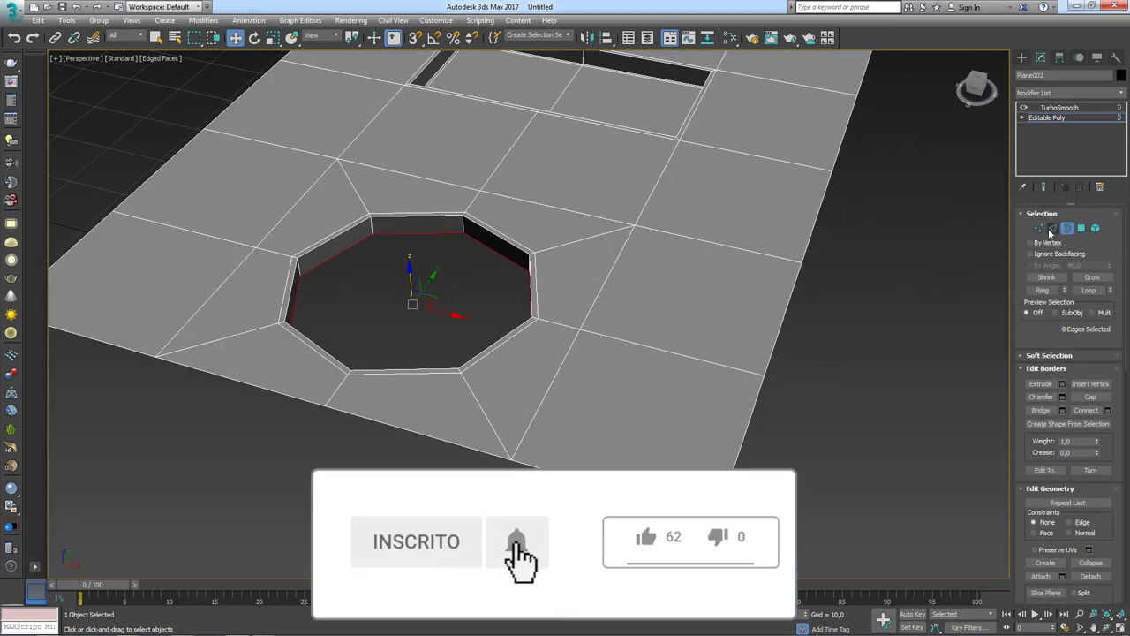
click(1053, 227)
middle_drag(991, 137, 906, 252)
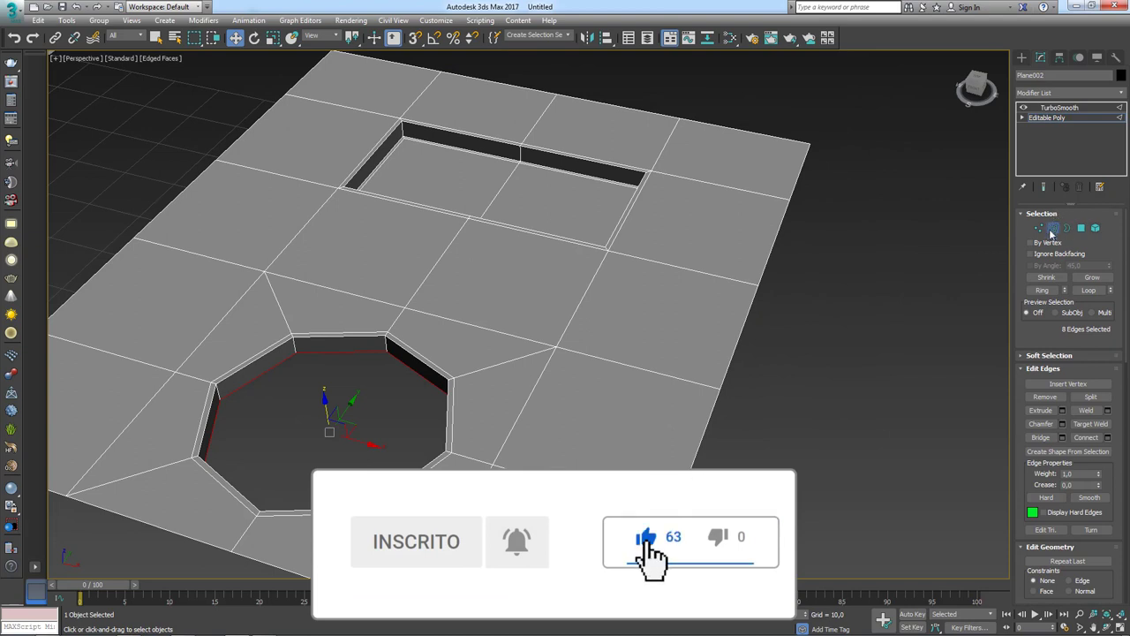
Step: Ring-select the six vertical wall edges of the rectangular pocket and raise their crease value
scroll(1049, 327, down, 3)
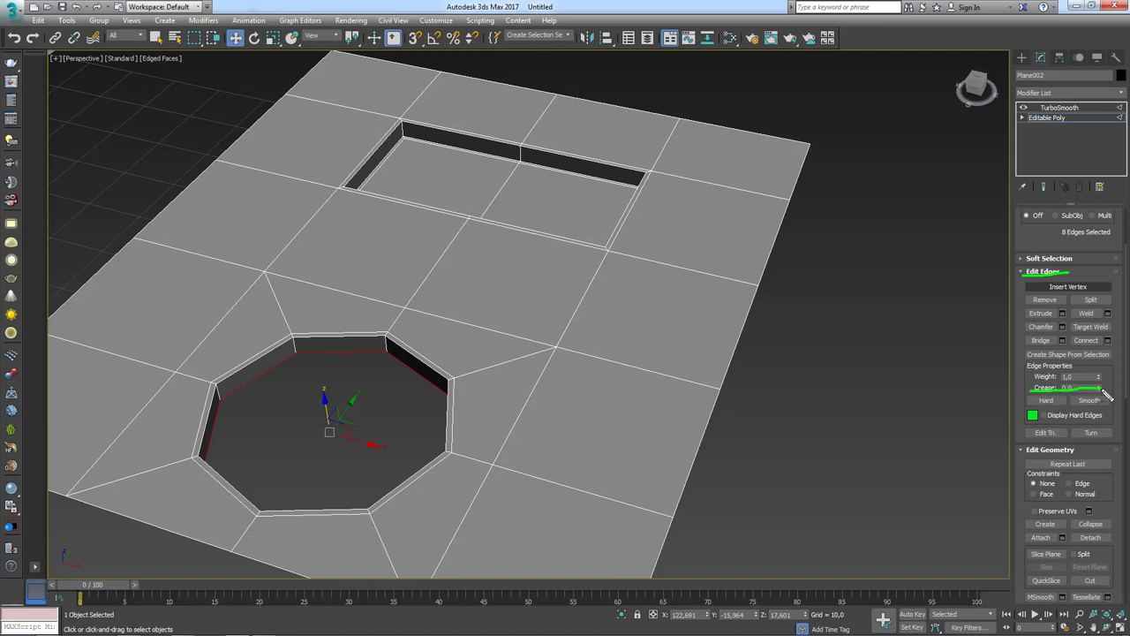
alt+middle_drag(540, 182, 751, 253)
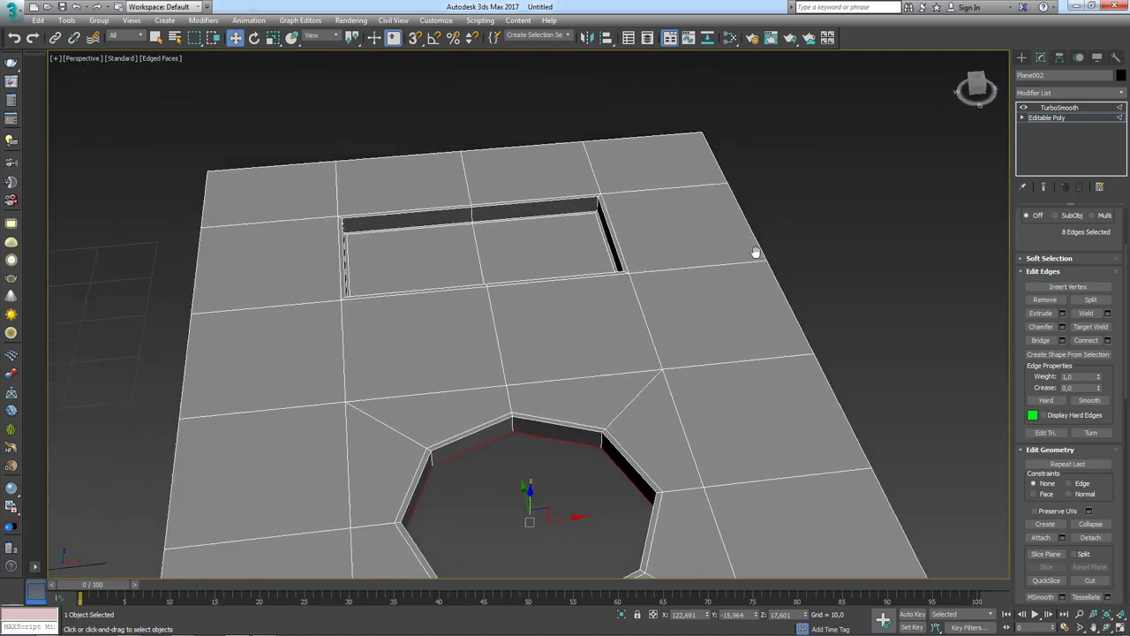
scroll(752, 253, up, 3)
scroll(711, 255, up, 4)
click(639, 174)
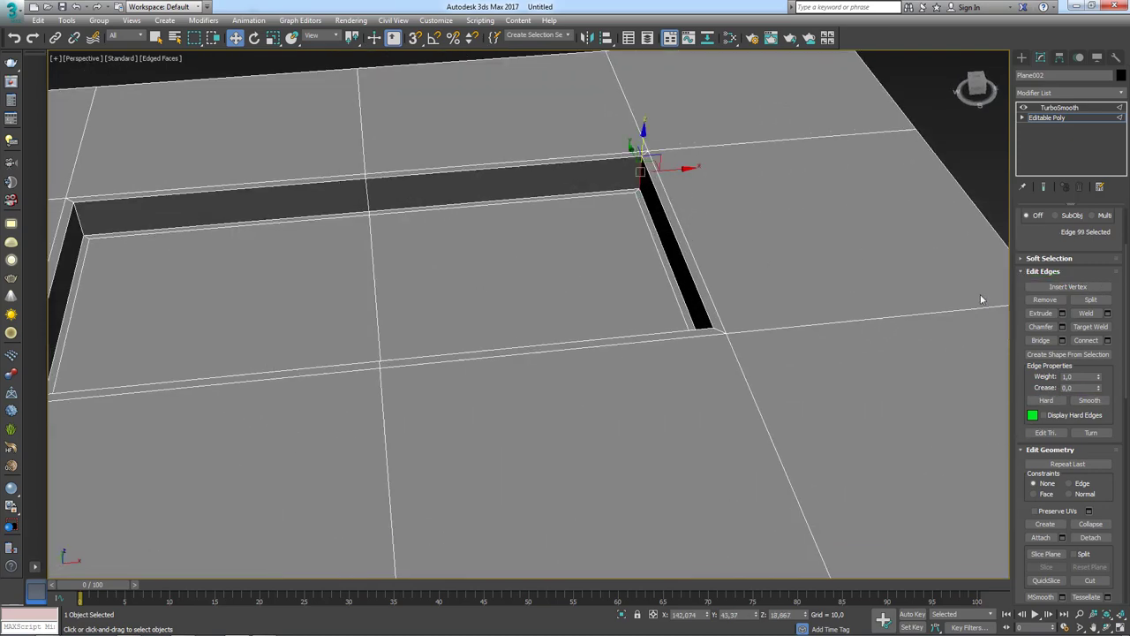
scroll(1042, 304, up, 2)
click(1042, 280)
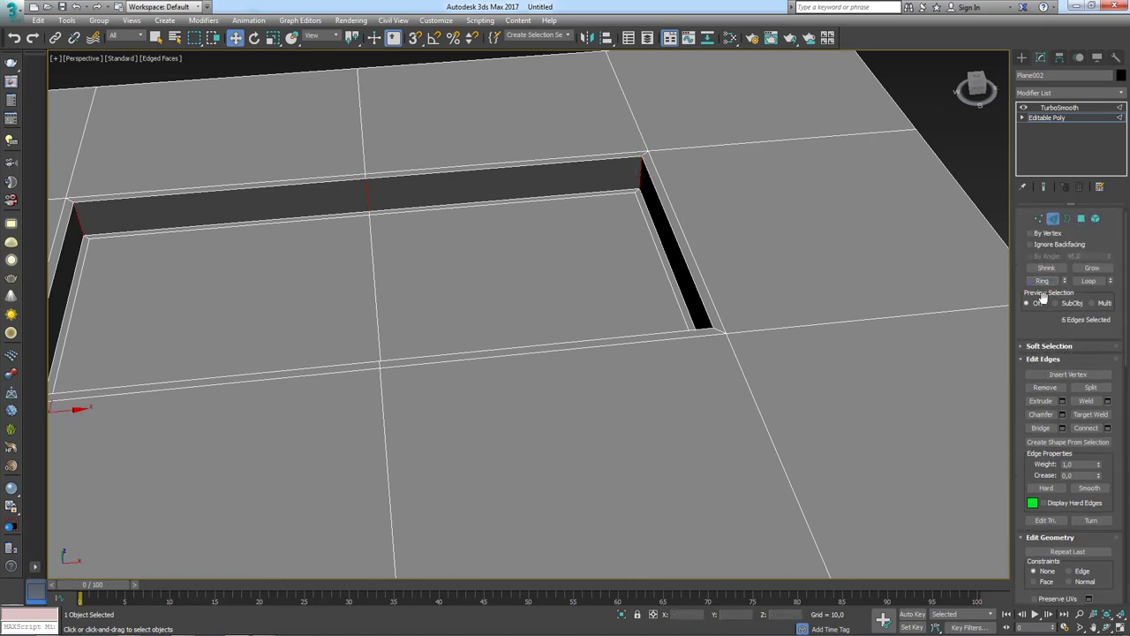
scroll(1042, 332, down, 2)
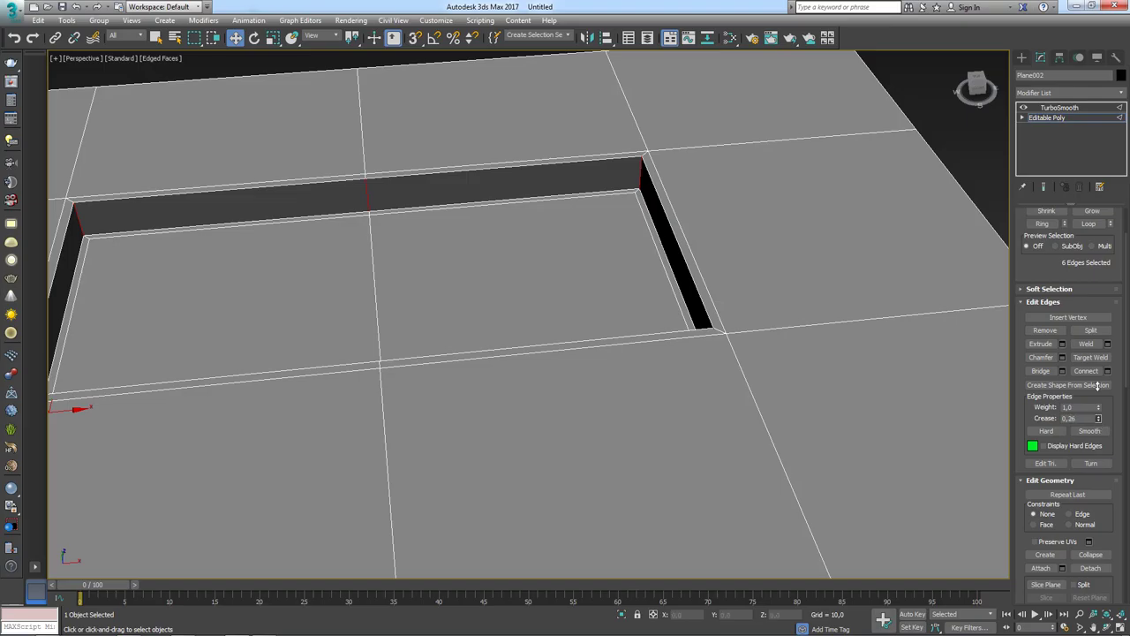
drag(1097, 386, 1095, 290)
Step: Inspect the creased slot corners under TurboSmooth, then return to the Editable Poly cage
click(1060, 107)
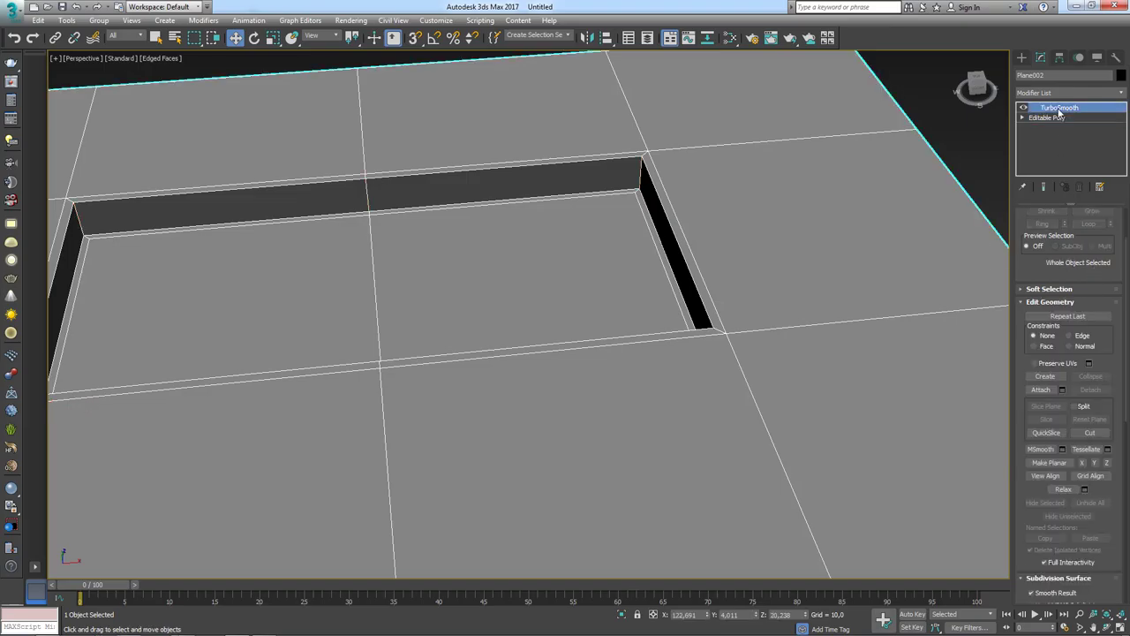
mouse_move(636, 202)
alt+middle_down()
mouse_move(782, 227)
mouse_move(562, 151)
alt+middle_up()
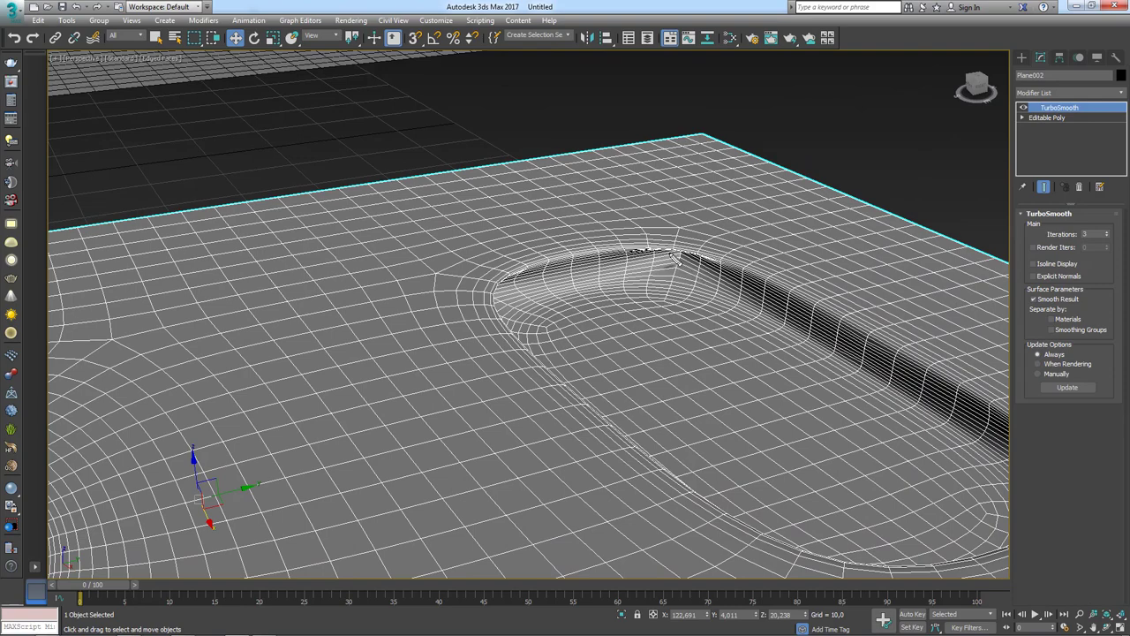
drag(680, 264, 696, 250)
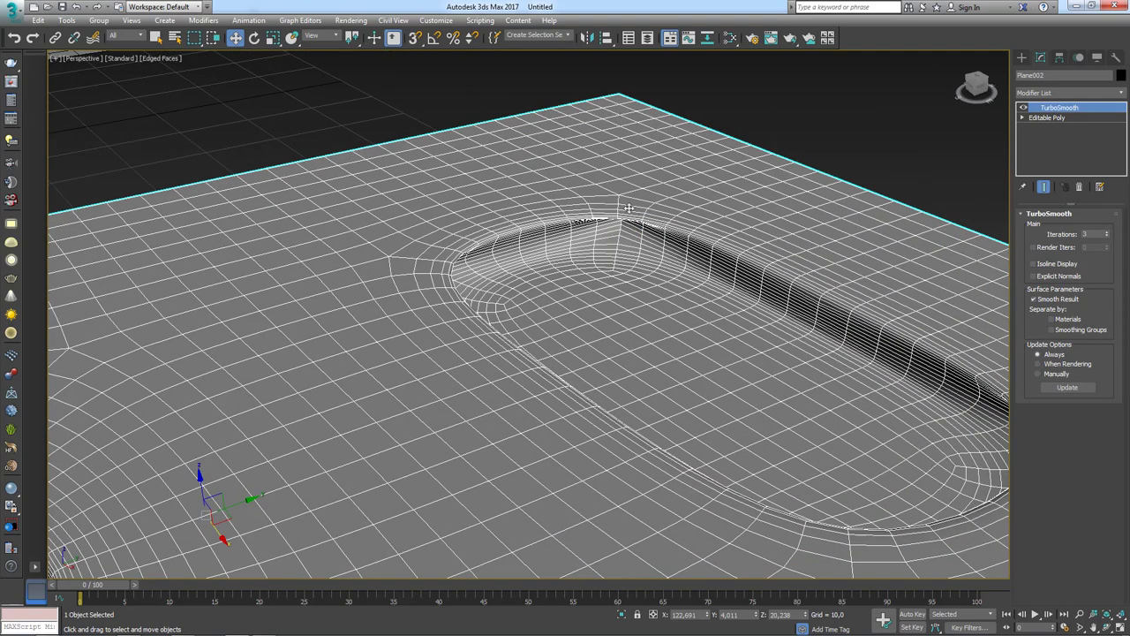
alt+middle_drag(629, 207, 1022, 136)
click(1046, 117)
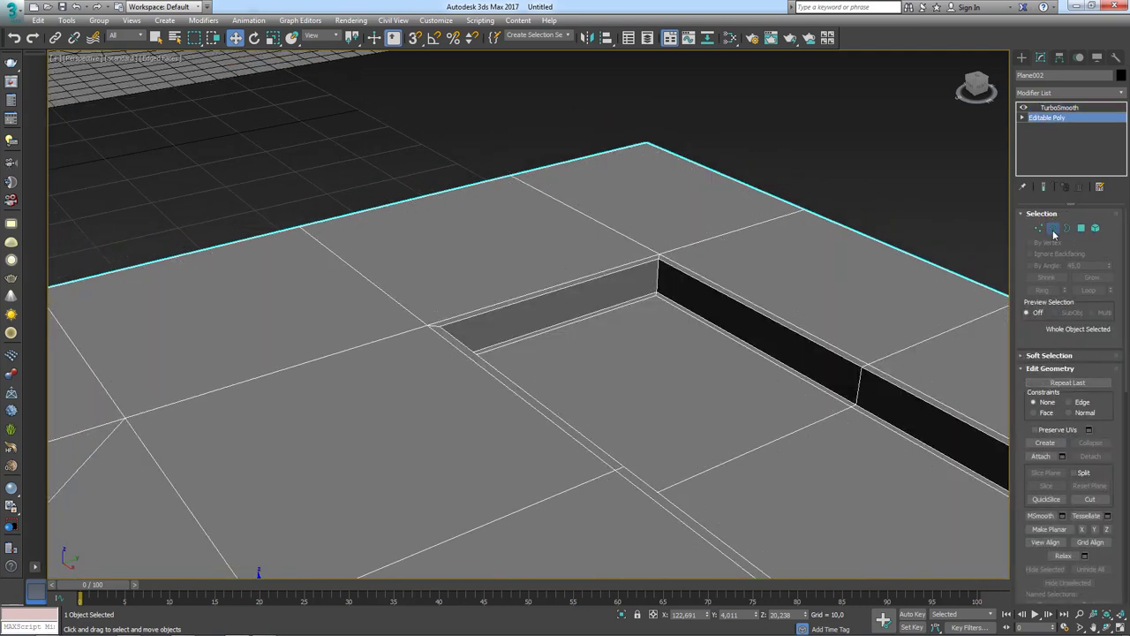
Step: Loop-select the pocket's edges, deselecting the round hole's octagon loop
click(1052, 230)
click(1089, 290)
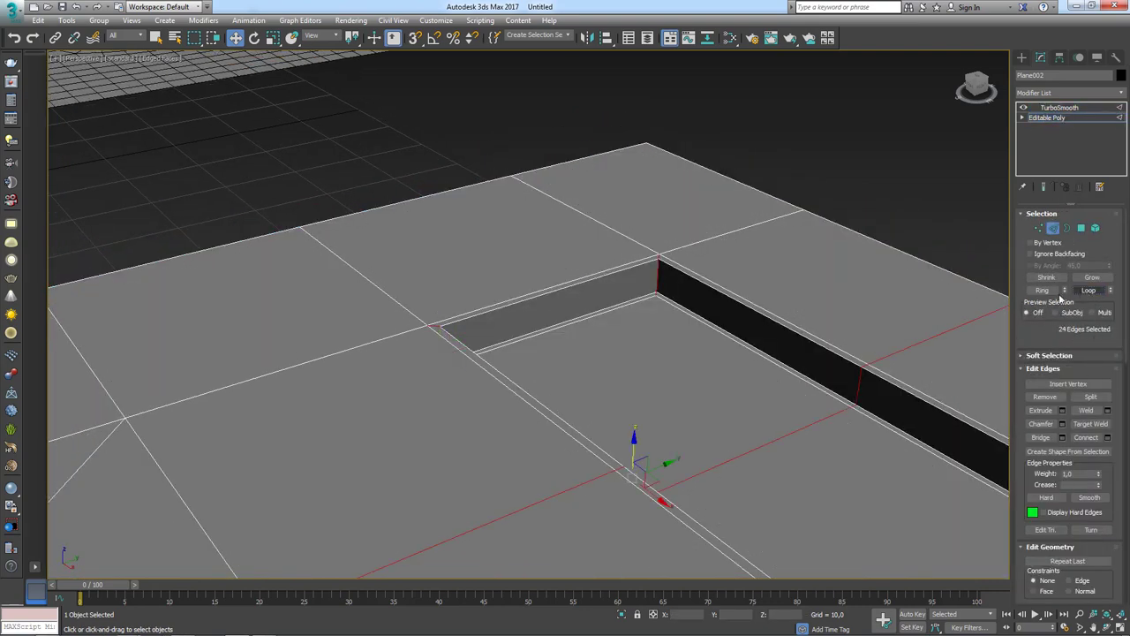
scroll(825, 310, down, 3)
scroll(810, 336, up, 3)
scroll(810, 335, down, 5)
alt+middle_drag(809, 336, 761, 270)
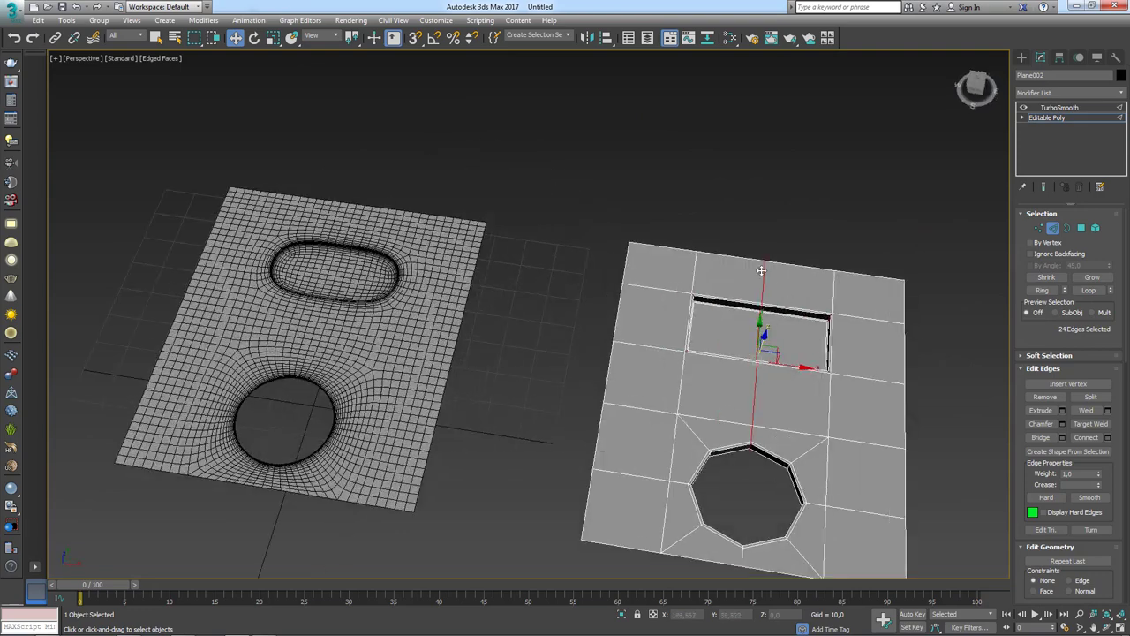
alt+double_click(786, 466)
scroll(793, 385, up, 3)
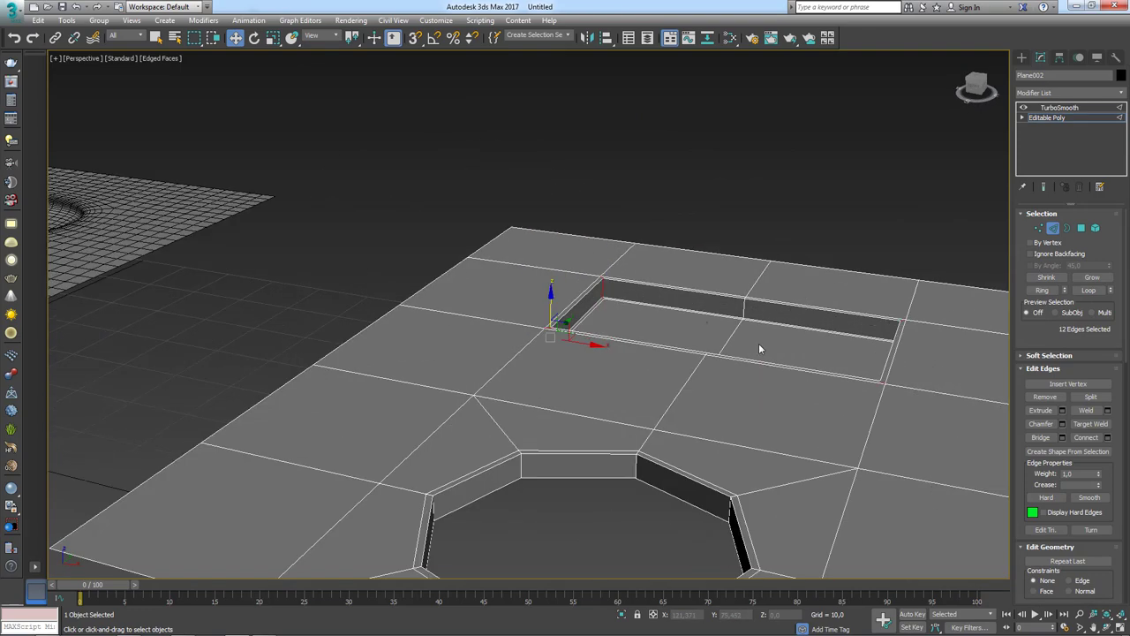
scroll(758, 343, up, 3)
scroll(651, 303, up, 3)
click(568, 246)
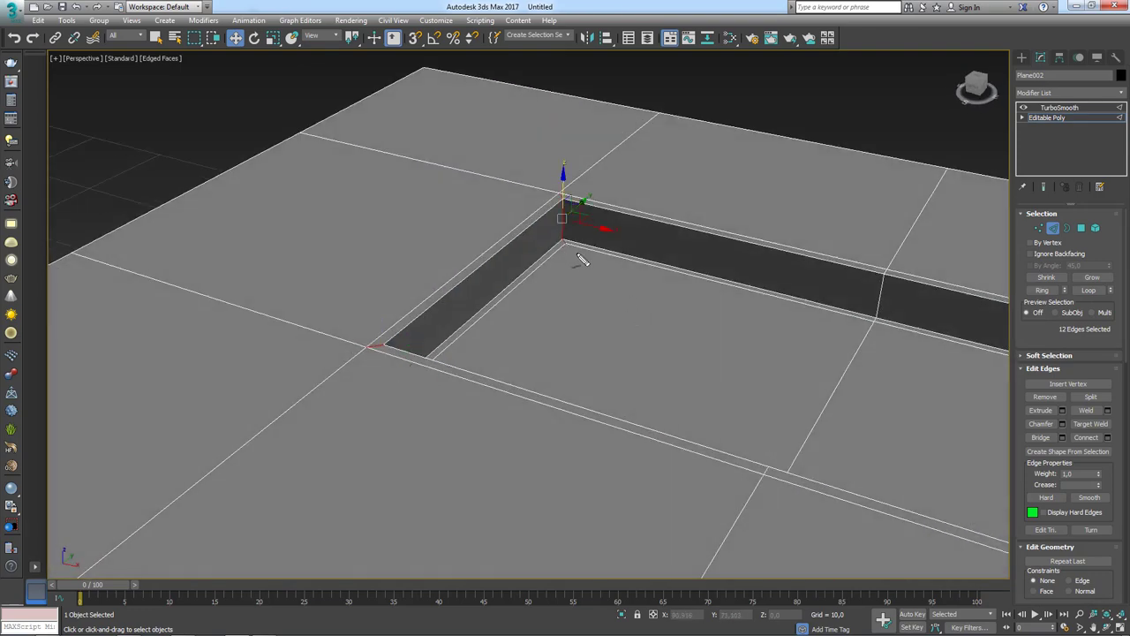
Step: Set the selected pocket edge loops' crease to 1.0
mouse_move(714, 272)
alt+middle_down()
mouse_move(602, 302)
mouse_move(570, 296)
alt+middle_up()
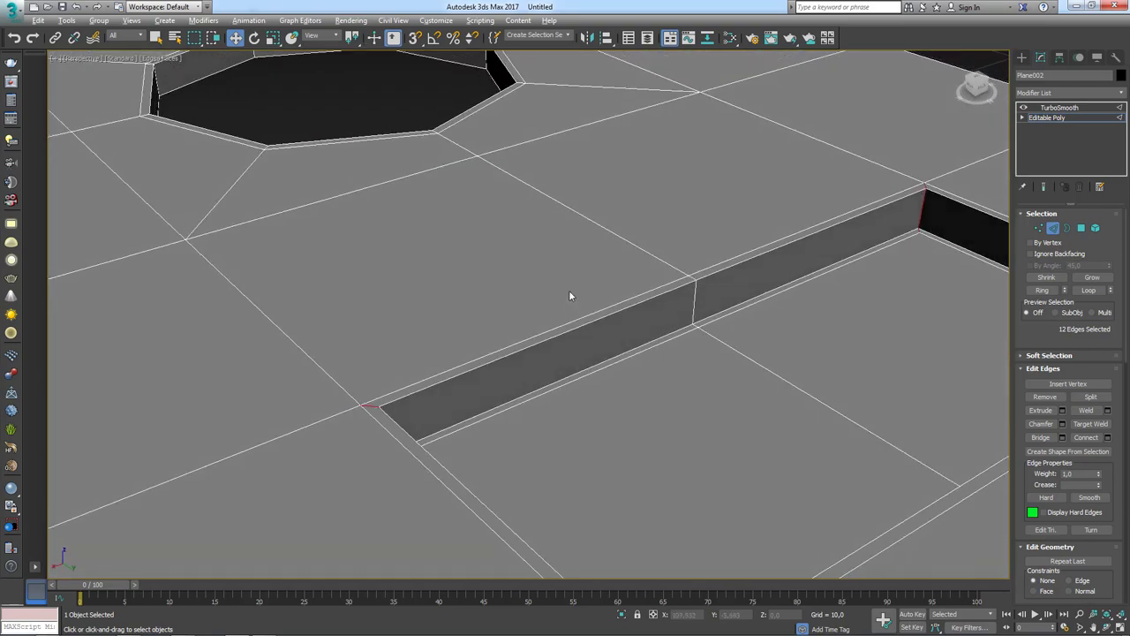
scroll(569, 296, down, 3)
mouse_move(495, 298)
alt+middle_down()
mouse_move(711, 298)
mouse_move(559, 267)
alt+middle_up()
scroll(710, 300, up, 3)
scroll(706, 306, down, 2)
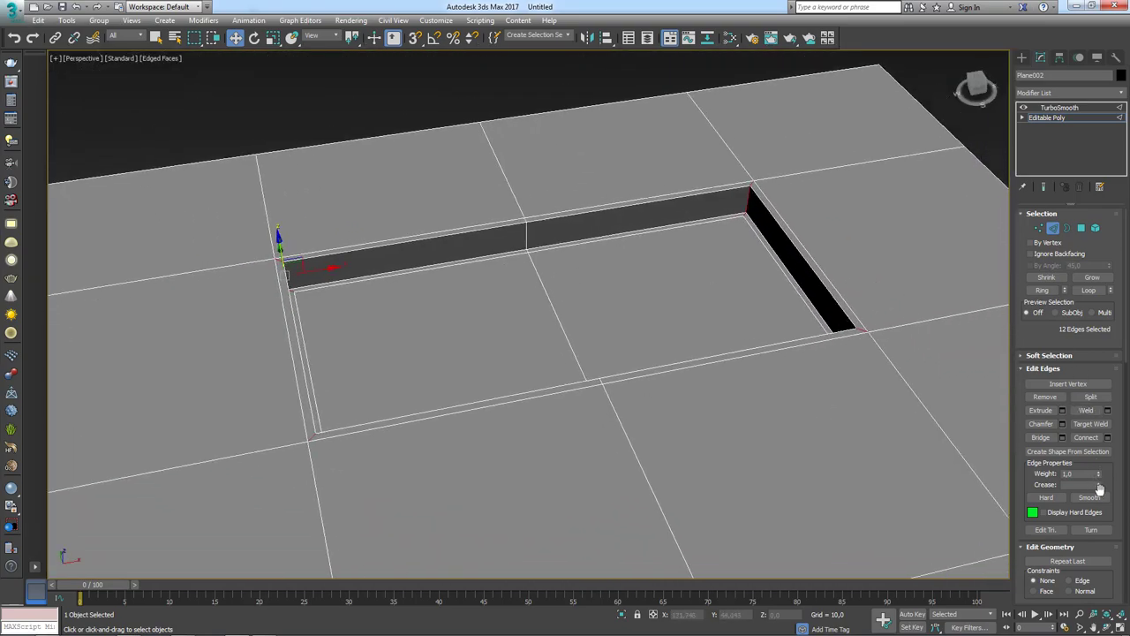
drag(1099, 487, 1097, 384)
Step: View the TurboSmoothed pocket corner close up with Edged Faces turned off
click(1047, 118)
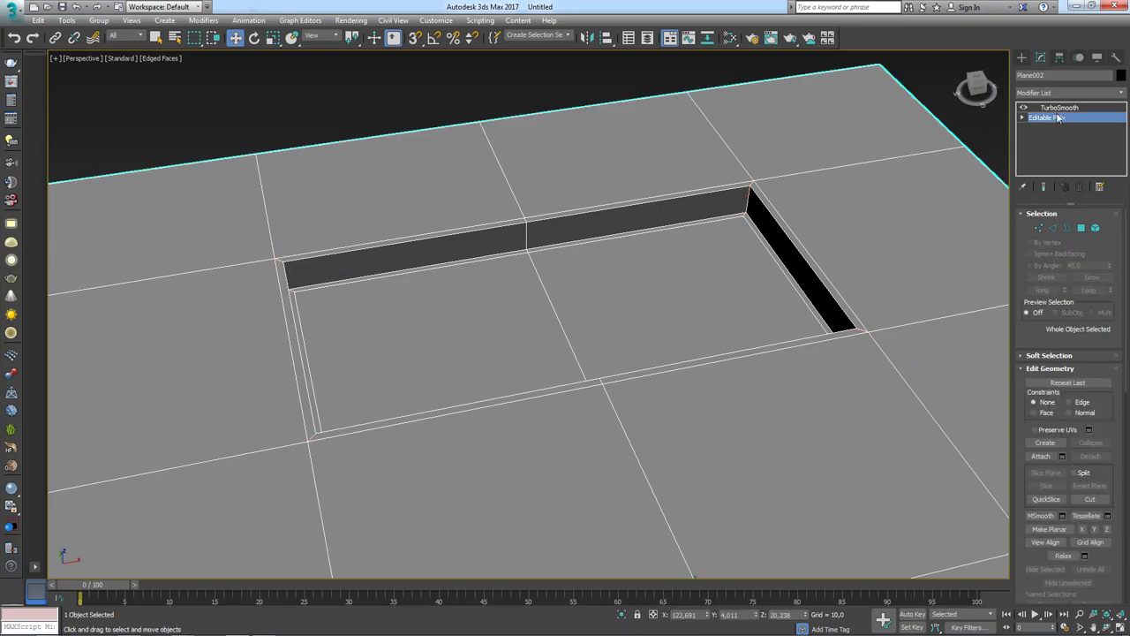
click(1060, 107)
scroll(786, 271, up, 2)
scroll(786, 271, up, 5)
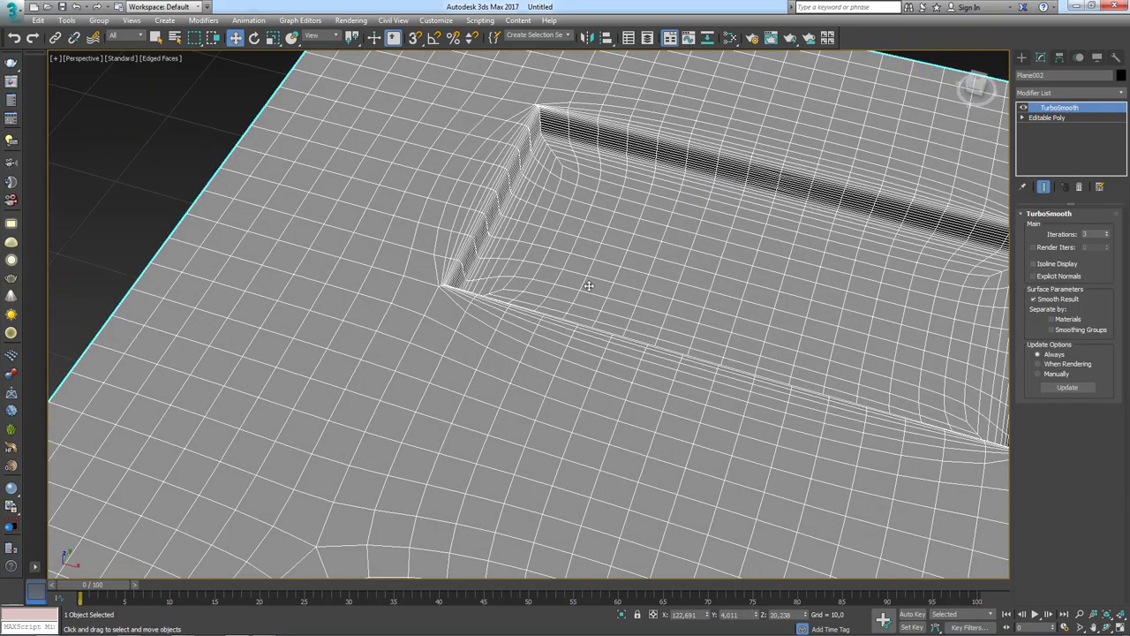
alt+middle_drag(588, 285, 497, 388)
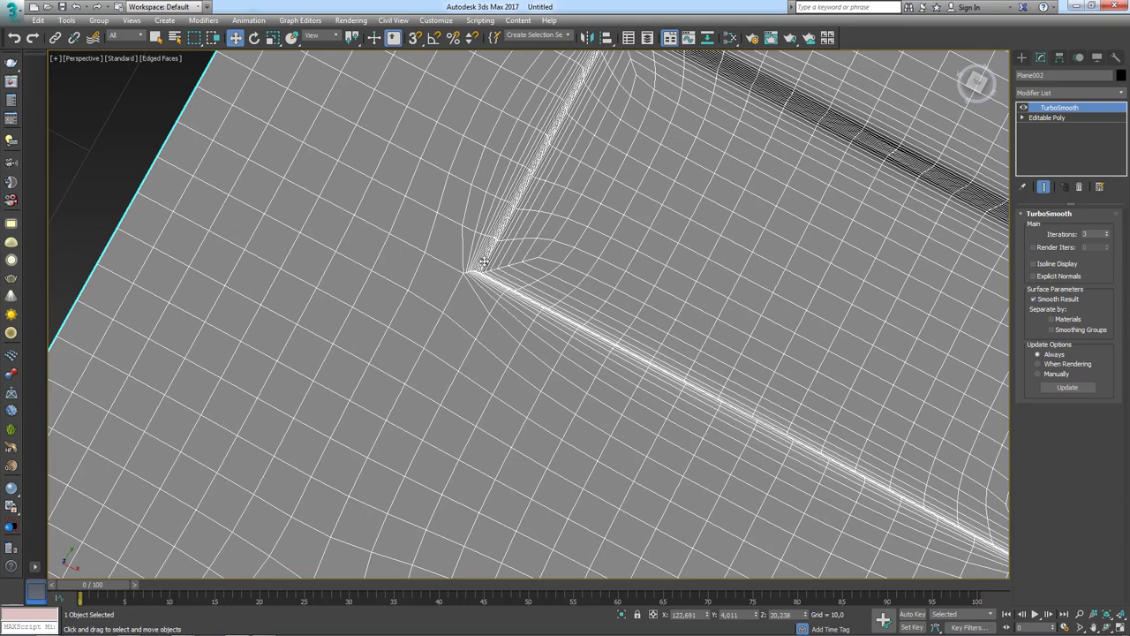
mouse_move(547, 285)
alt+middle_down()
mouse_move(419, 328)
mouse_move(715, 250)
alt+middle_up()
key(F4)
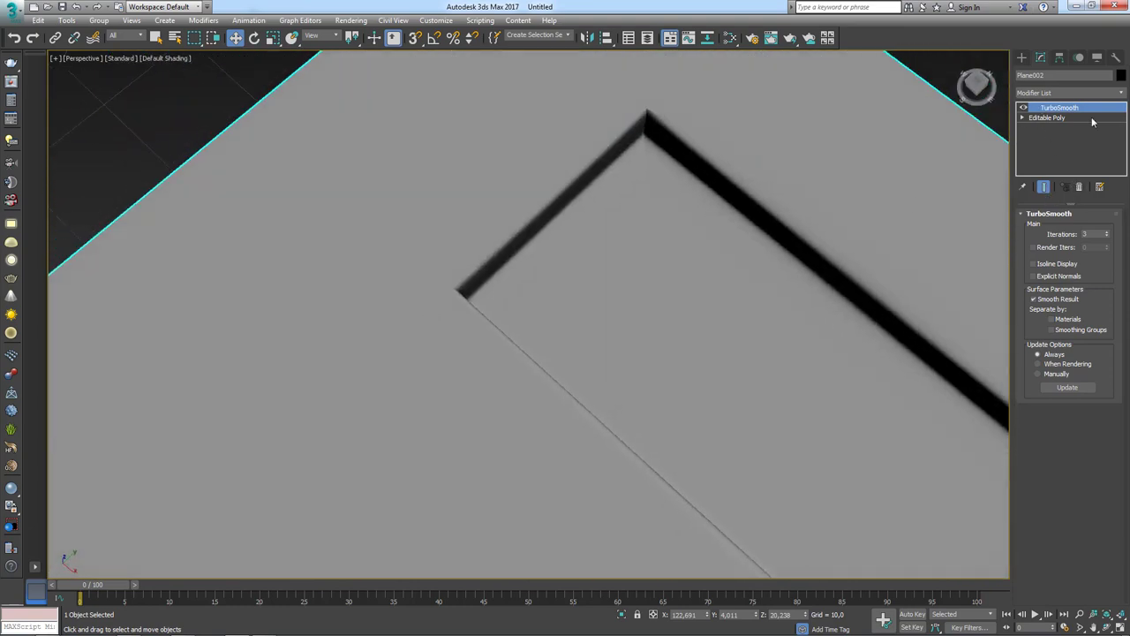
Step: Replace TurboSmooth with an OpenSubdiv modifier set to 3 iterations
click(1079, 186)
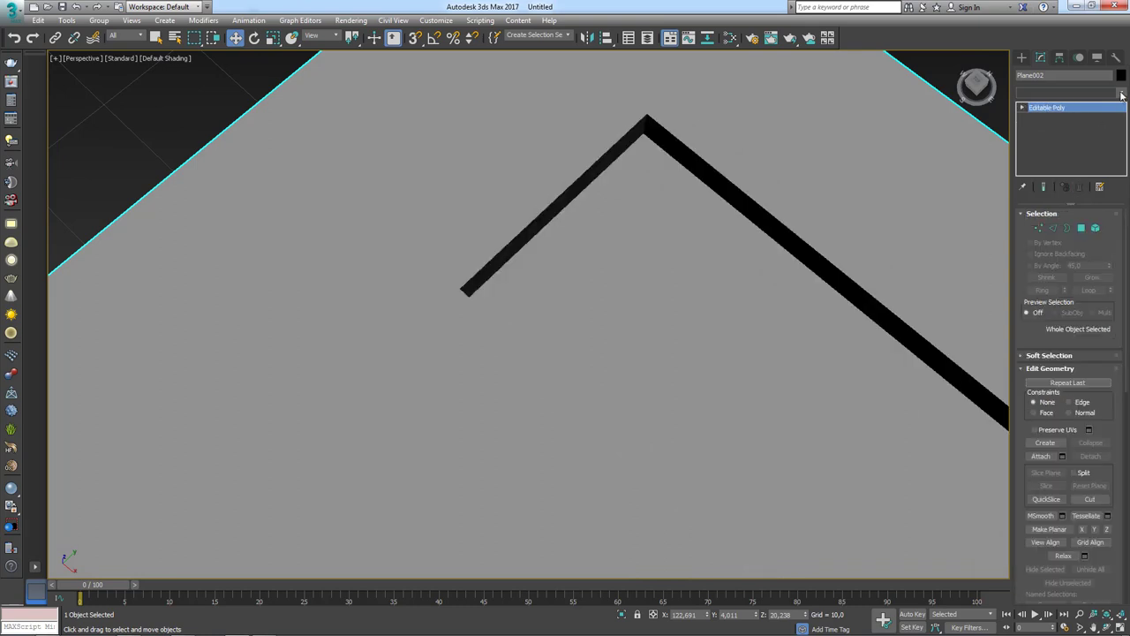
click(1120, 94)
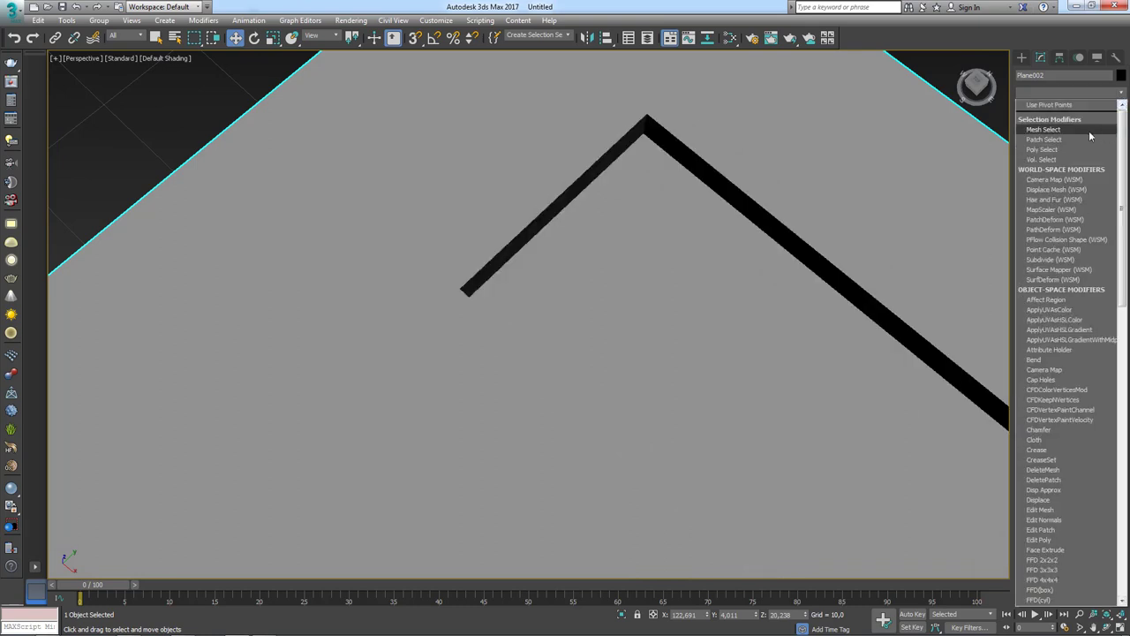
scroll(1089, 131, down, 10)
scroll(1089, 130, down, 13)
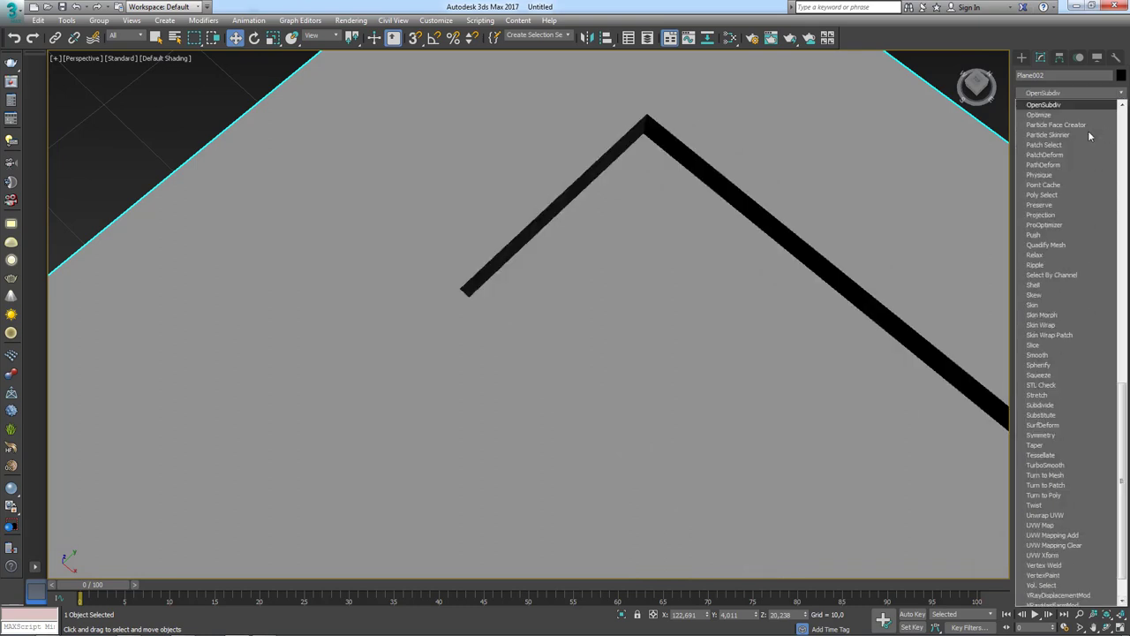
click(1051, 104)
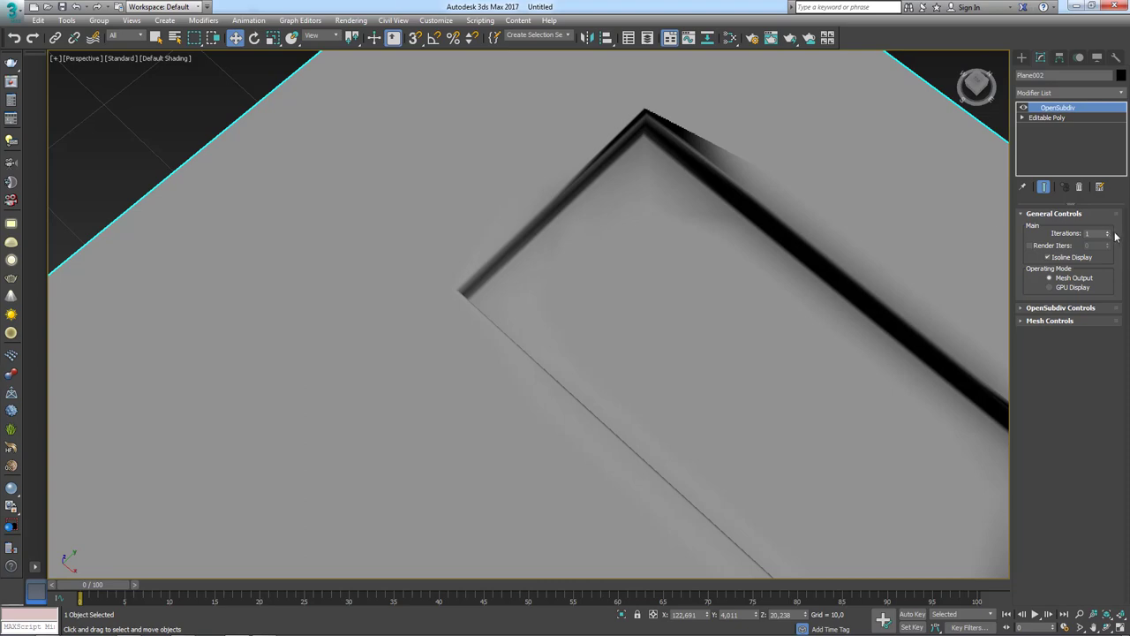
click(1108, 231)
click(1107, 230)
scroll(789, 219, down, 5)
scroll(669, 186, down, 3)
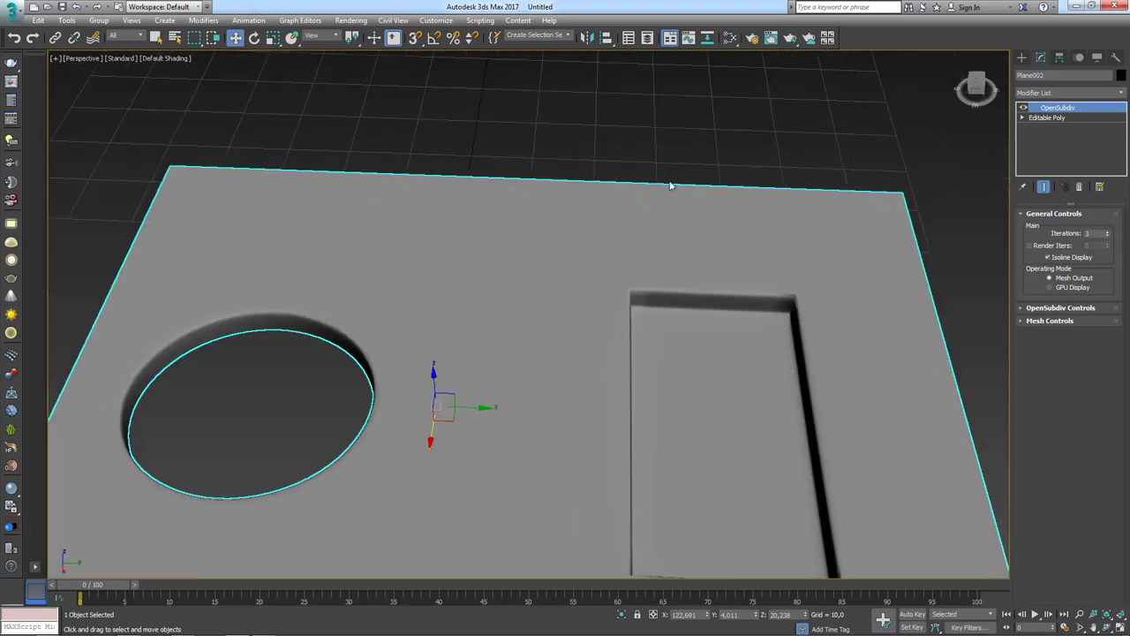
Step: Inspect the OpenSubdiv plane, turn Edged Faces back on, and return to Editable Poly
mouse_move(669, 185)
alt+middle_down()
mouse_move(572, 309)
mouse_move(361, 333)
mouse_move(701, 277)
mouse_move(548, 274)
mouse_move(518, 341)
mouse_move(582, 278)
mouse_move(598, 199)
mouse_move(592, 302)
mouse_move(624, 195)
alt+middle_up()
scroll(594, 248, up, 5)
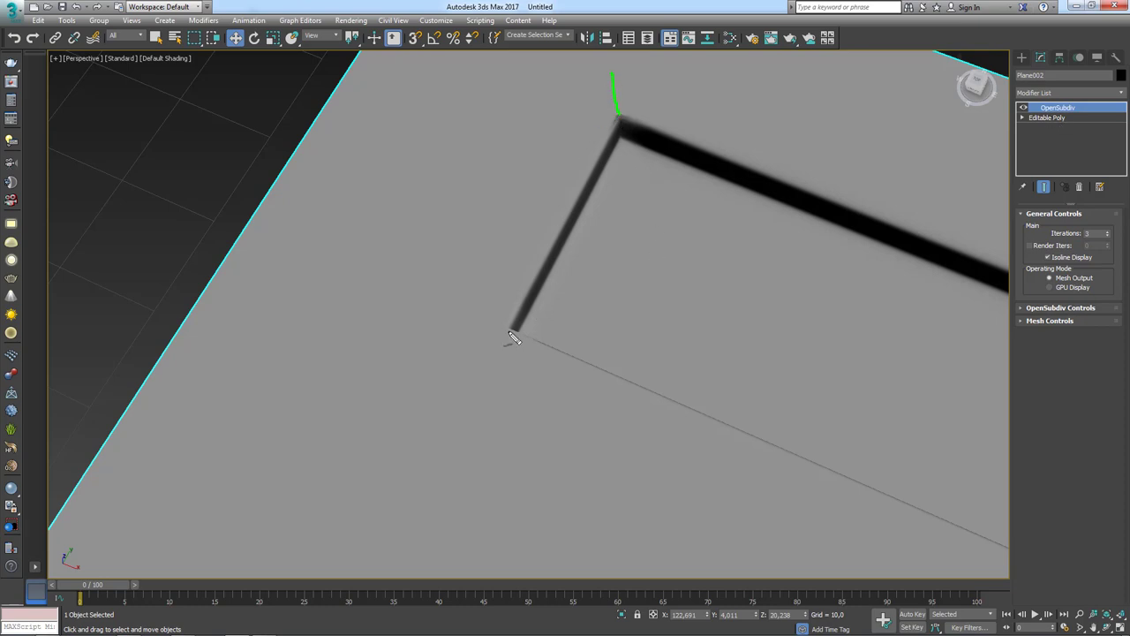
click(511, 333)
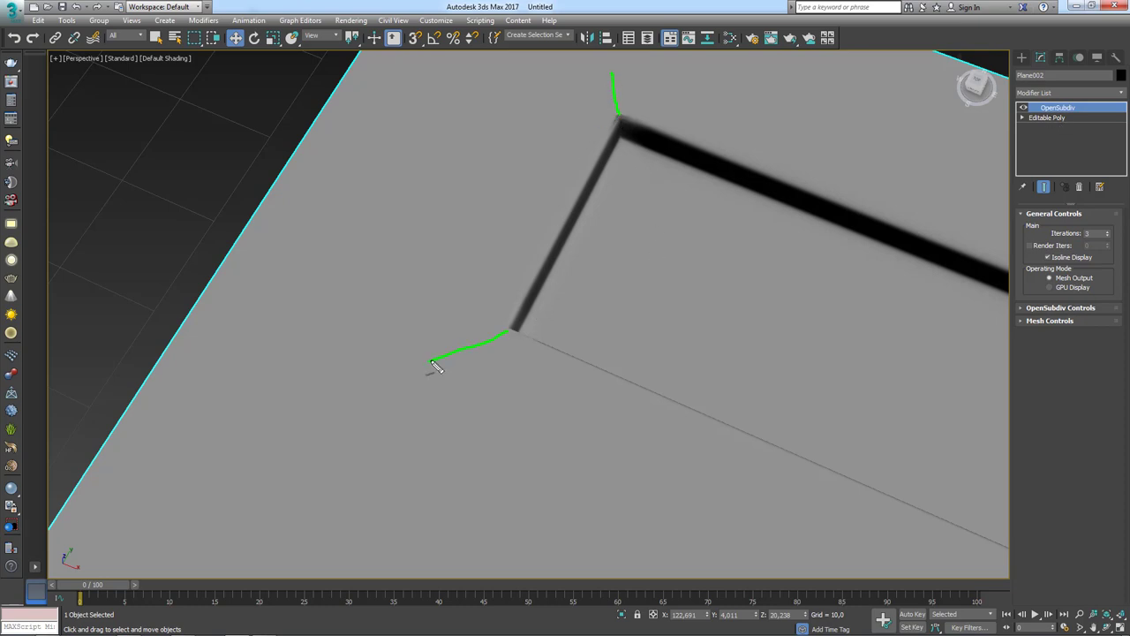
key(F4)
click(1043, 118)
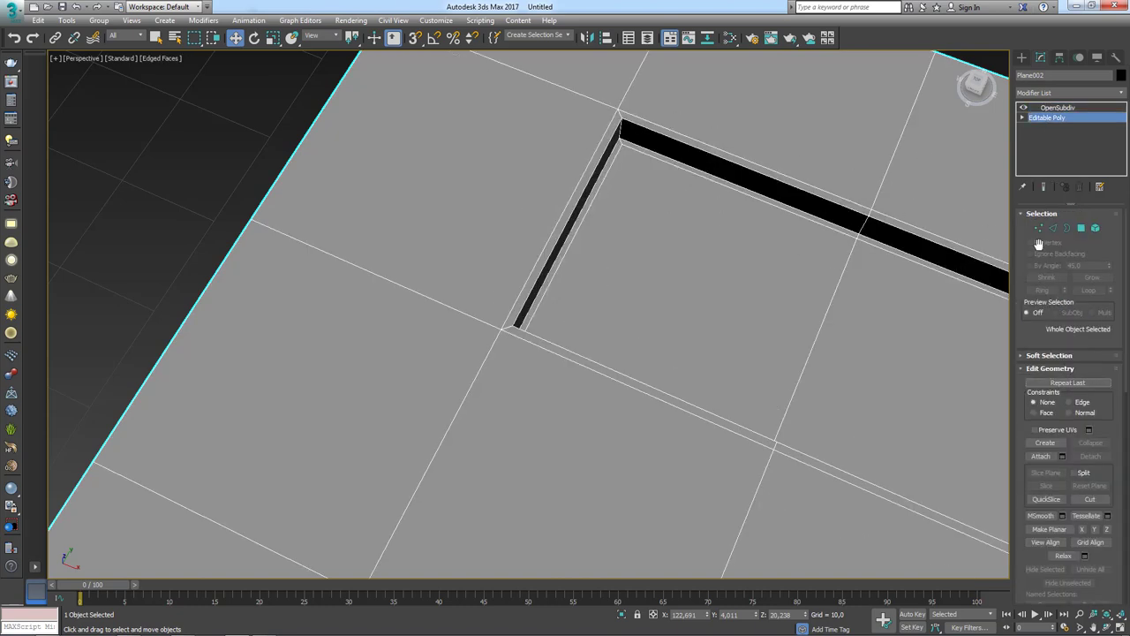
Step: Select the four cage vertices around the pocket and scale them outward
click(1038, 230)
click(501, 331)
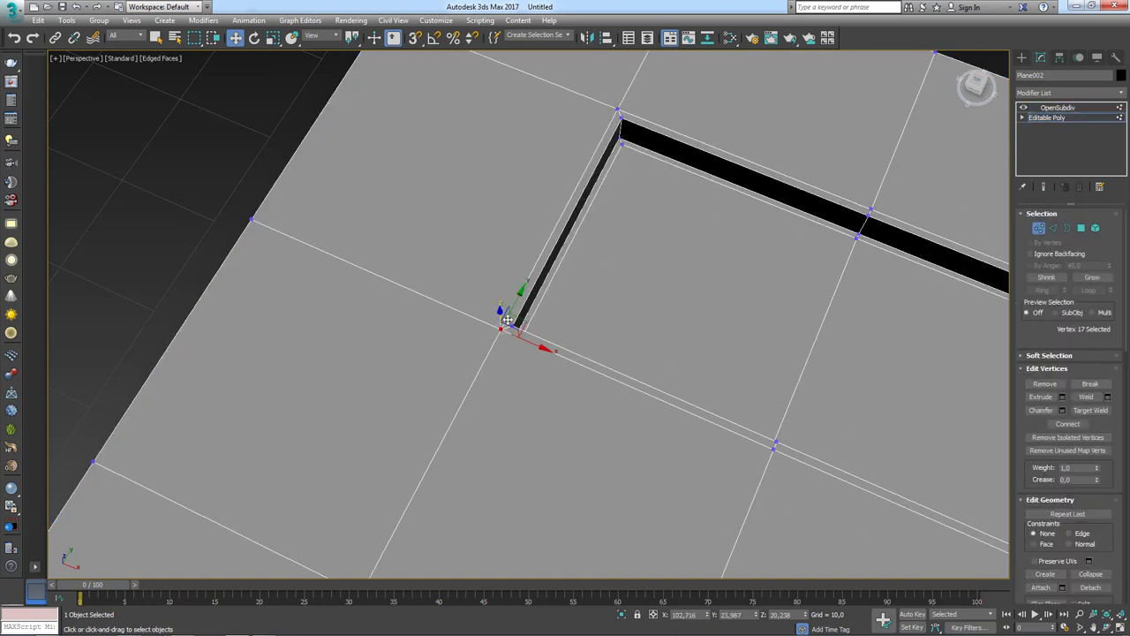
ctrl+click(616, 112)
scroll(598, 207, down, 3)
scroll(730, 228, up, 2)
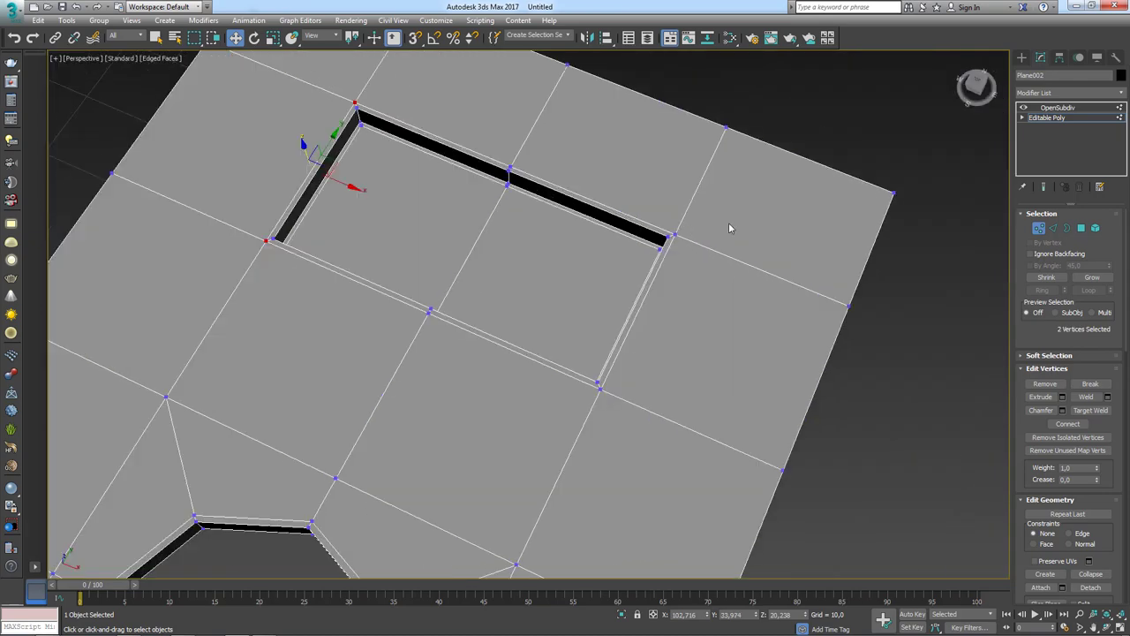
ctrl+click(675, 233)
ctrl+click(601, 390)
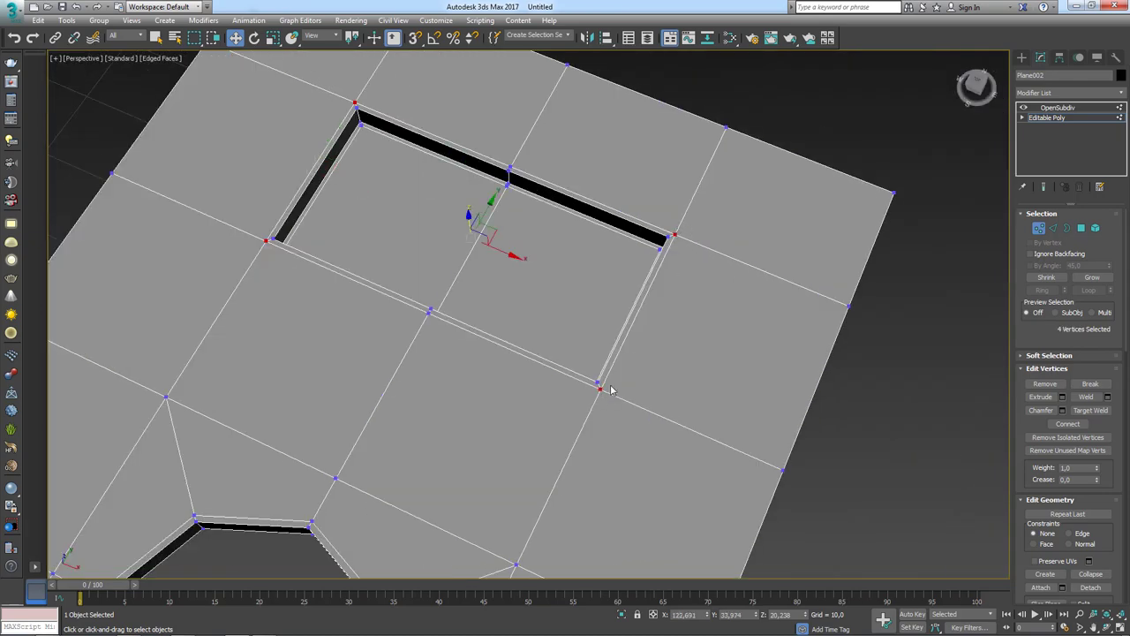
key(e)
key(r)
mouse_move(513, 259)
mouse_down()
mouse_move(524, 257)
mouse_move(444, 286)
mouse_move(429, 307)
mouse_up()
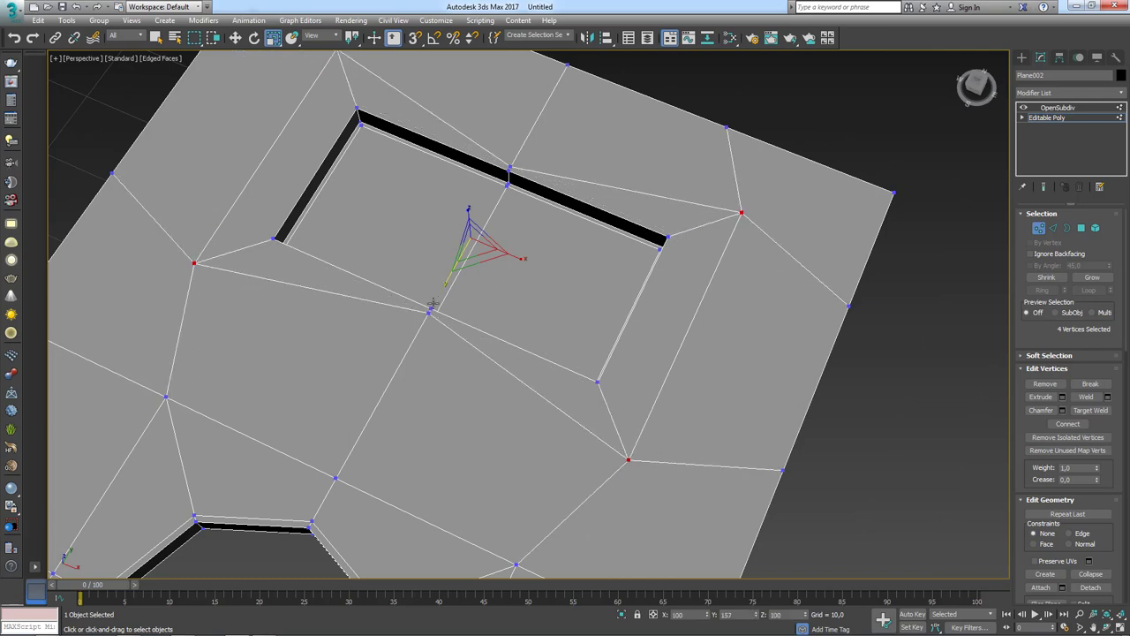
Step: View the OpenSubdiv result and orbit over the widened pocket
click(1046, 118)
click(1058, 107)
alt+middle_drag(686, 277, 689, 305)
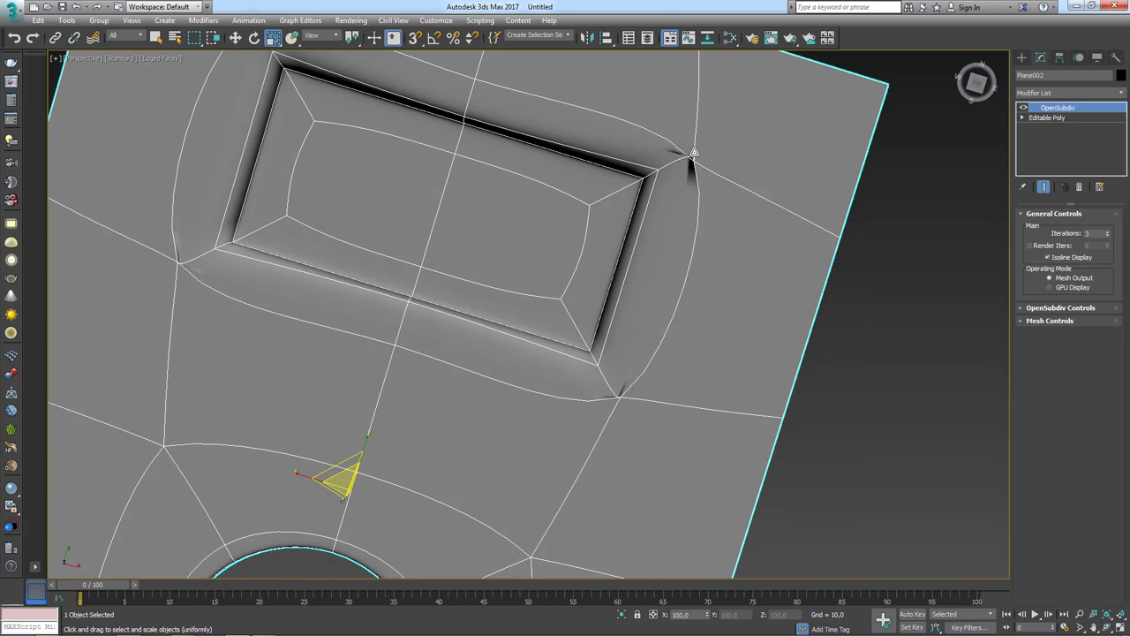
Step: Target Weld the outer corner vertex beside the slot onto the plane-edge vertex
click(1046, 118)
scroll(764, 231, down, 5)
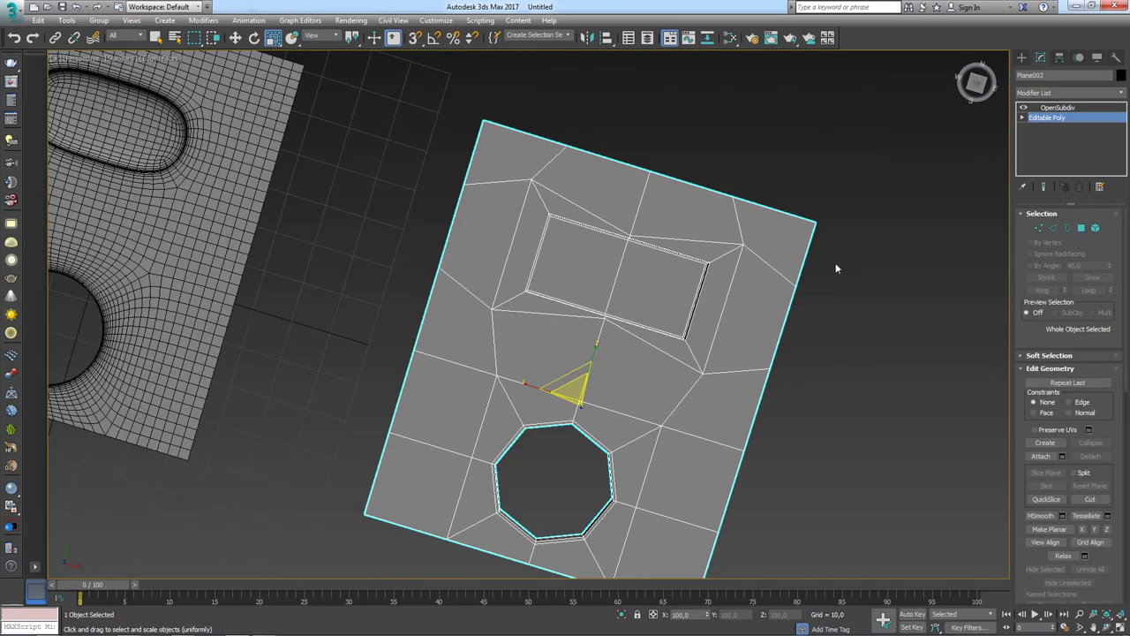
scroll(808, 256, up, 5)
click(1038, 228)
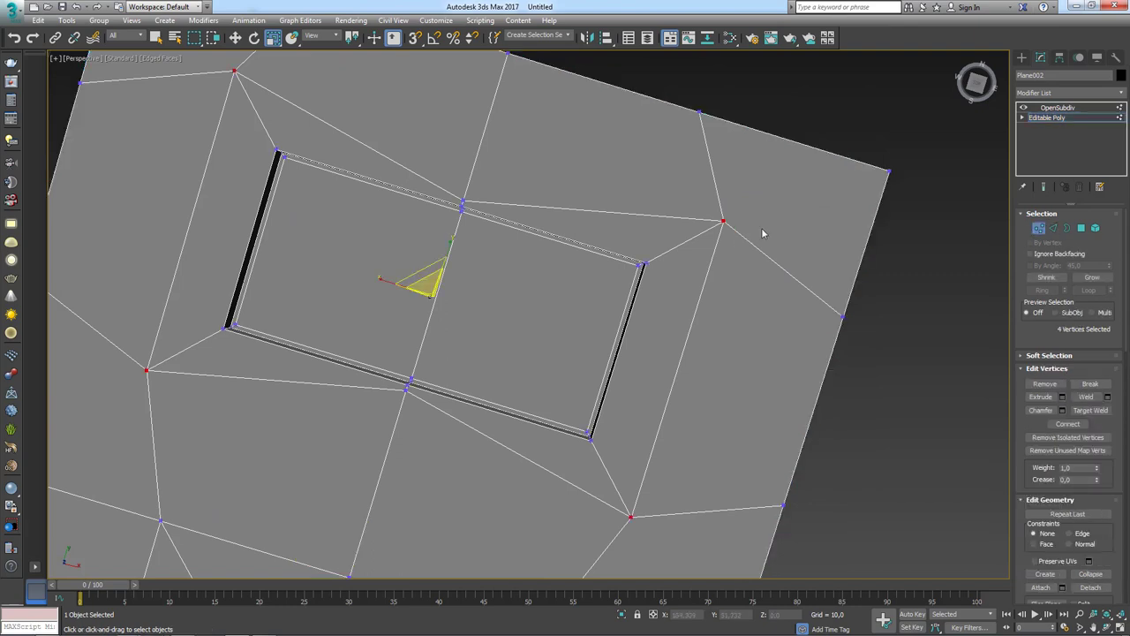
click(1090, 410)
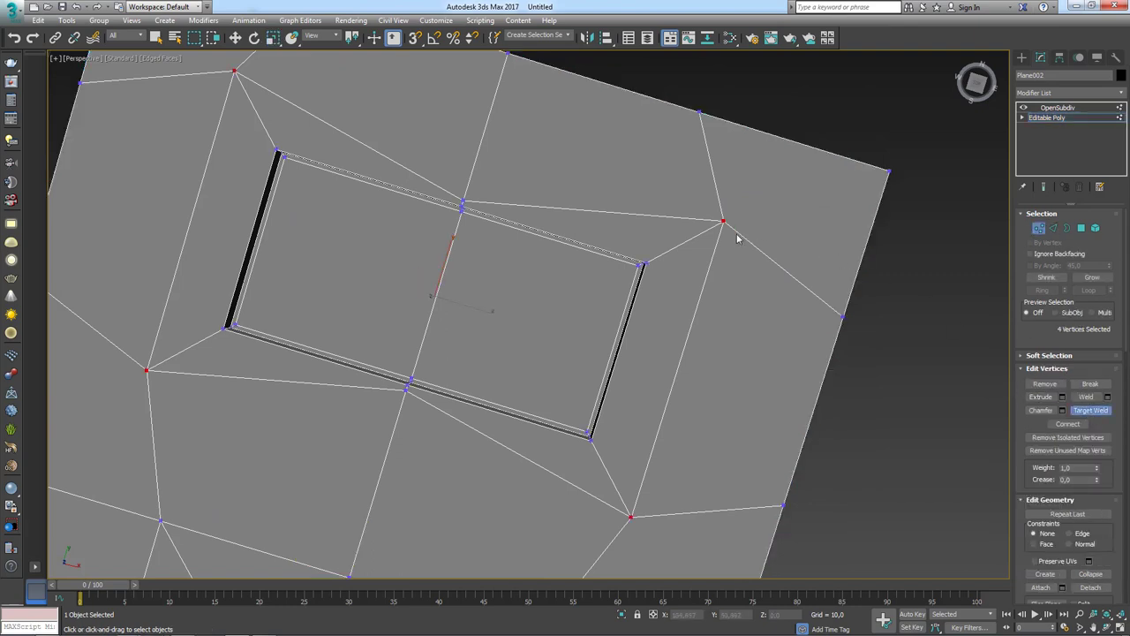
click(842, 315)
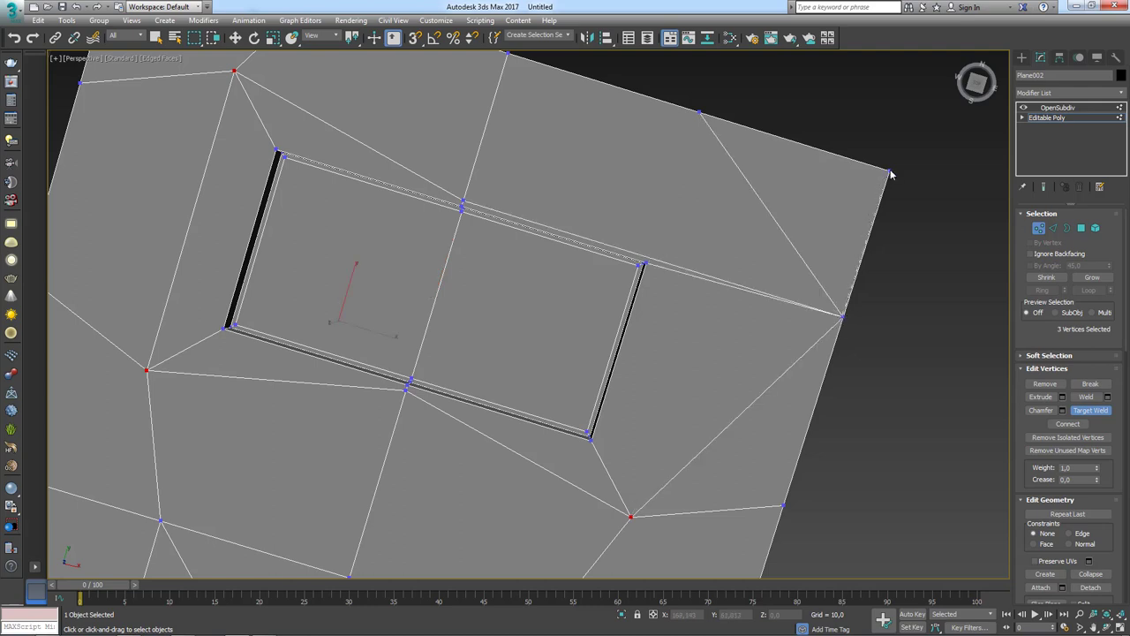
right_click(702, 115)
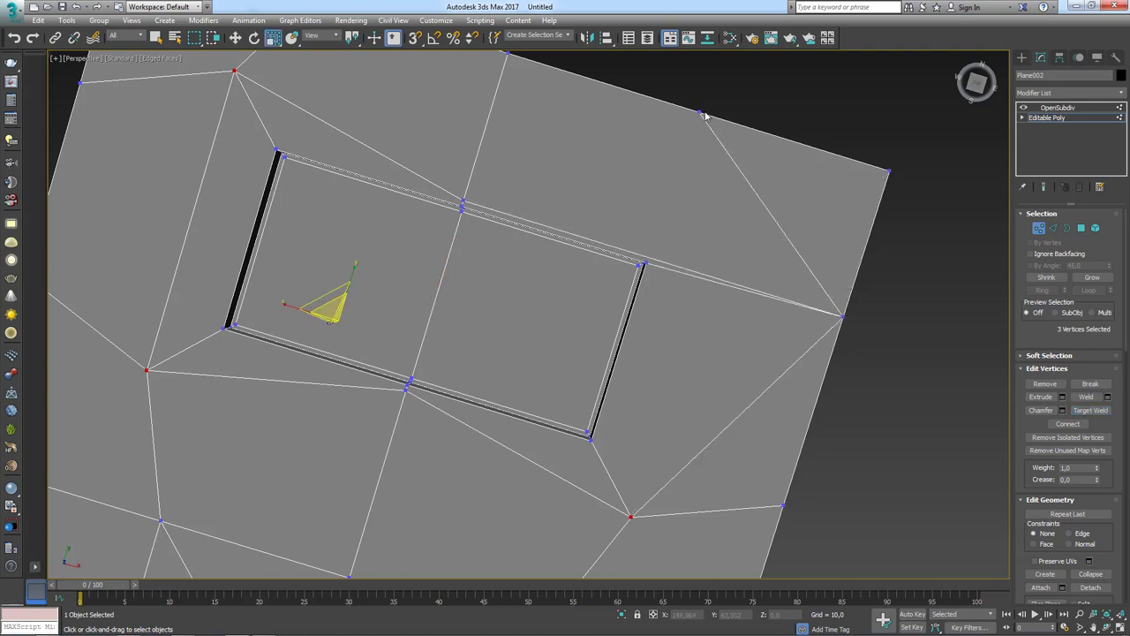
Step: Target Weld the stray top-edge vertex onto the plane's corner vertex and show the OpenSubdiv result
click(697, 114)
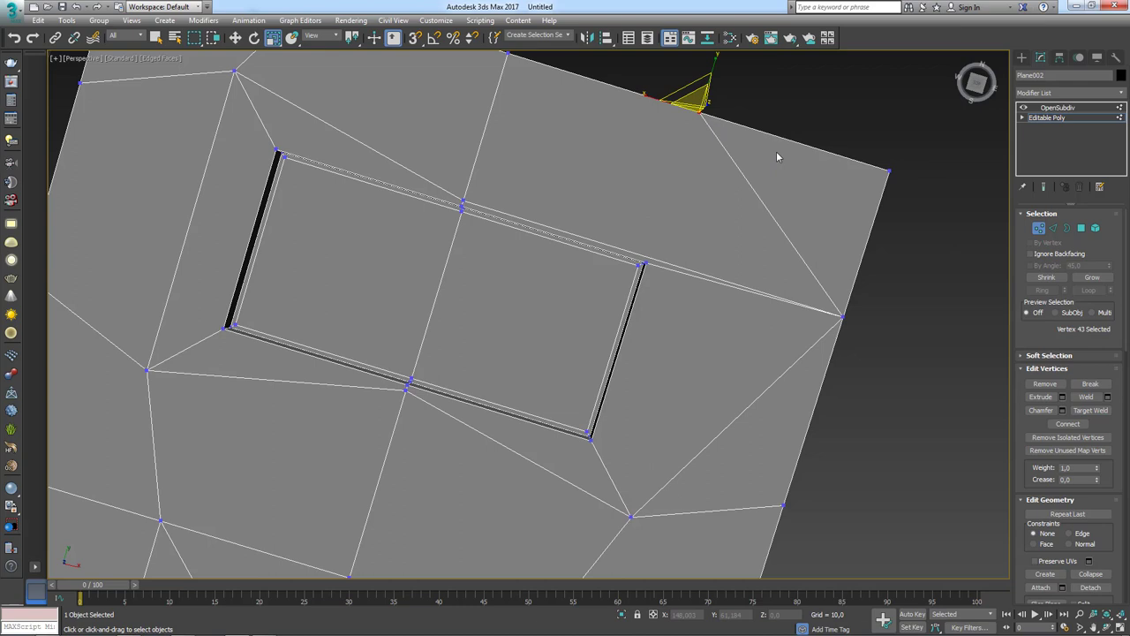
click(1090, 410)
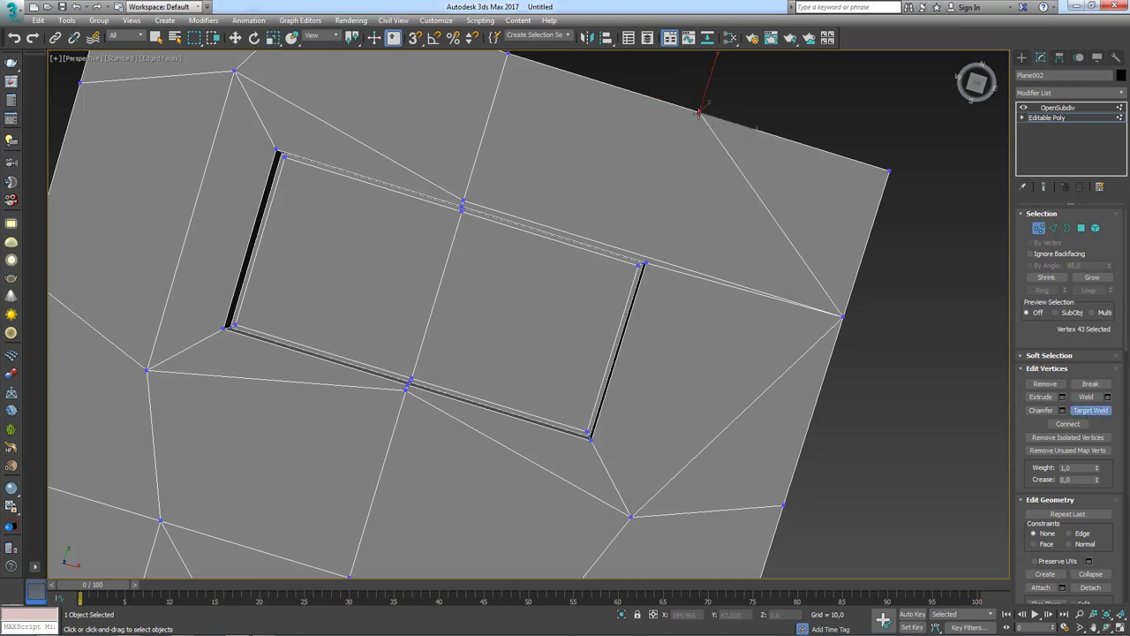
click(888, 171)
scroll(888, 171, down, 1)
key(r)
scroll(909, 176, down, 3)
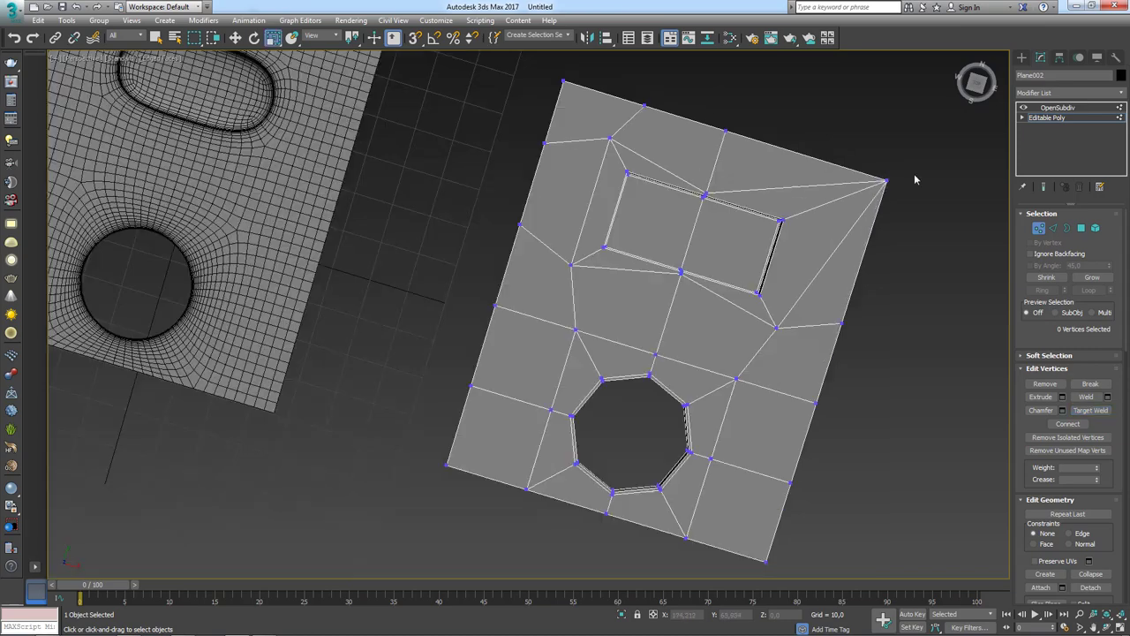
click(1052, 117)
click(1058, 107)
Step: On the base mesh, select the six-edge border loop around the rectangular pocket's rim
alt+middle_drag(799, 247, 764, 225)
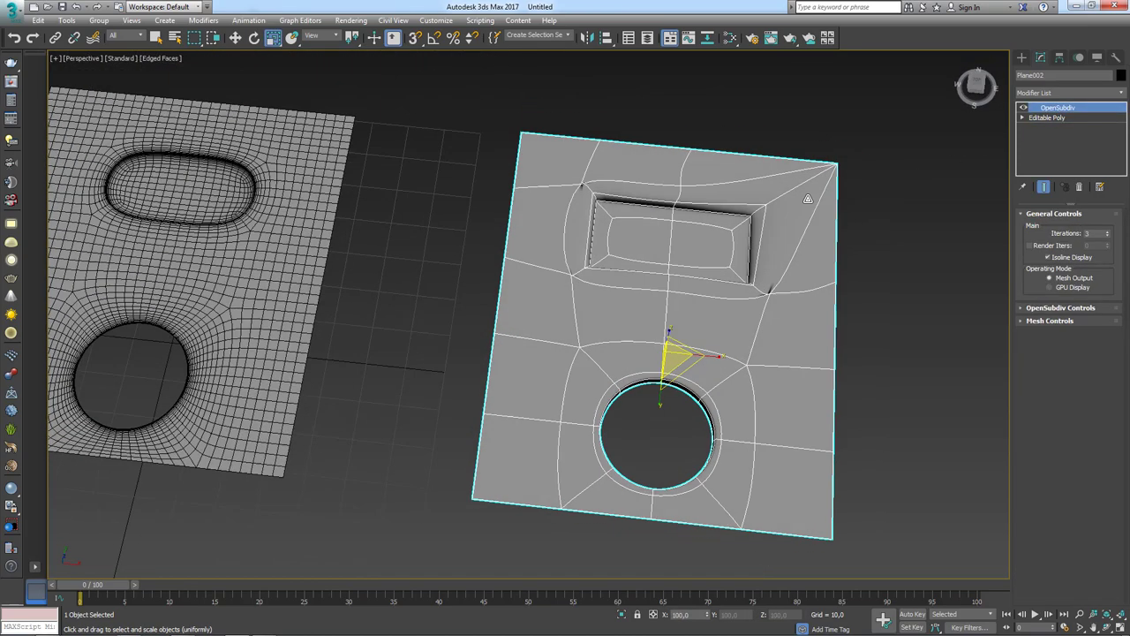
scroll(764, 224, up, 4)
mouse_move(693, 302)
alt+middle_down()
mouse_move(656, 297)
mouse_move(635, 255)
alt+middle_up()
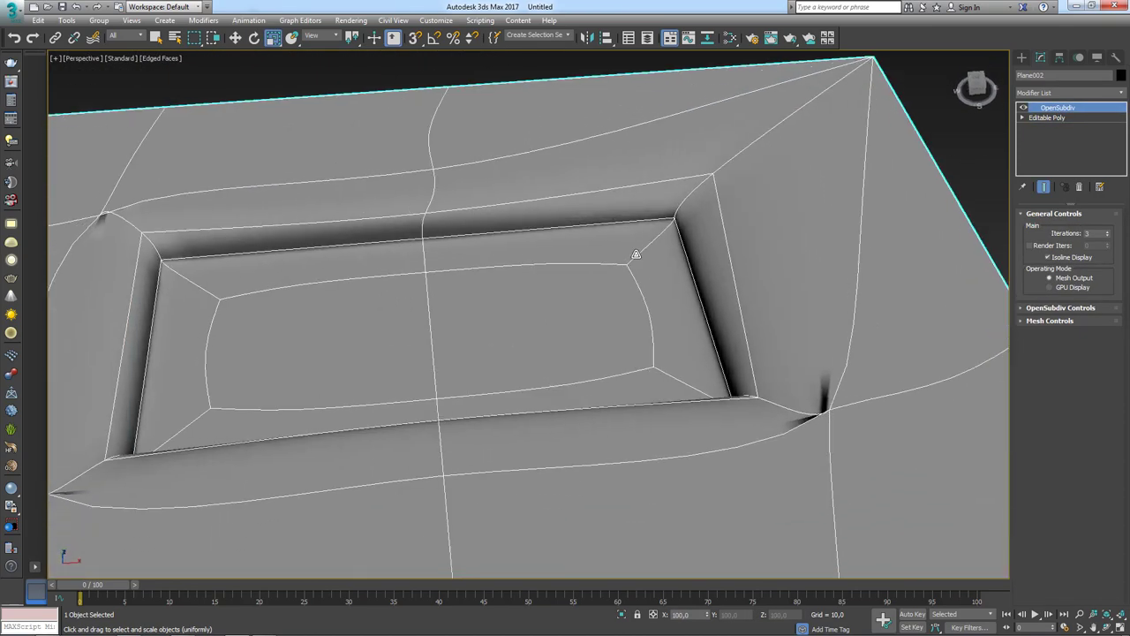
drag(676, 219, 698, 191)
click(1057, 118)
click(1053, 228)
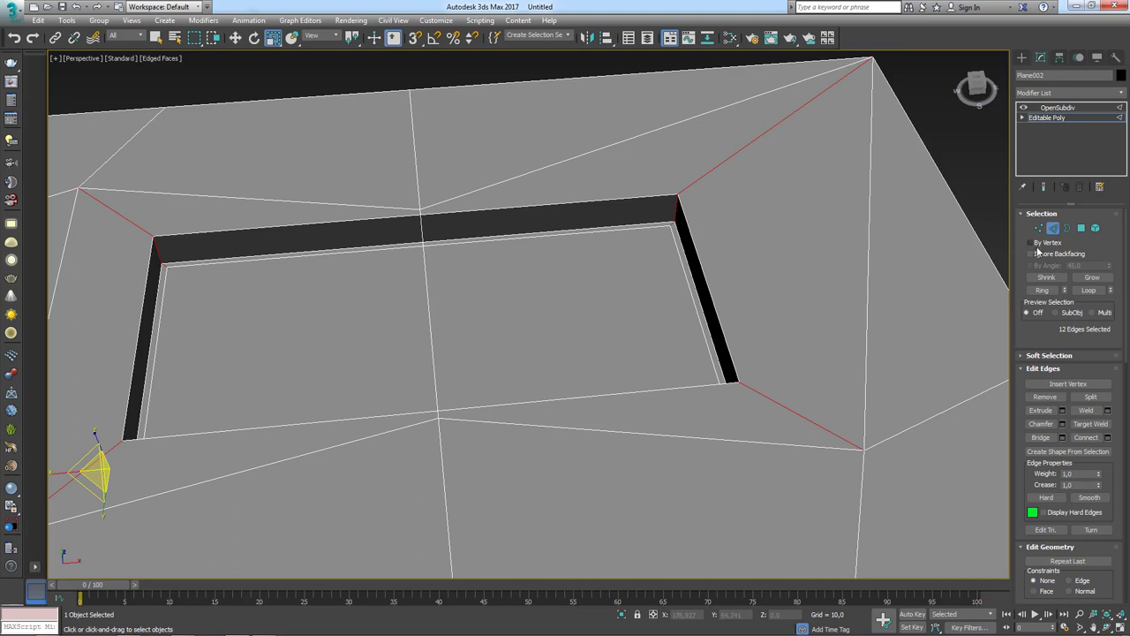
double_click(696, 250)
Step: Leave edge editing and inspect the OpenSubdiv-smoothed plane from several angles
alt+middle_drag(758, 281, 1088, 430)
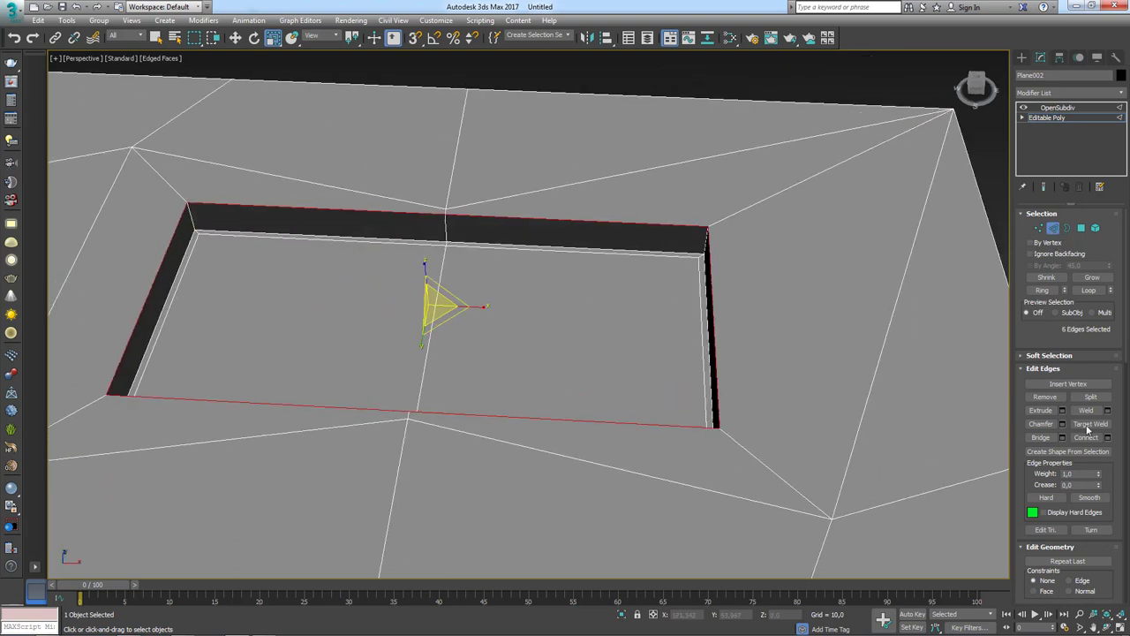
click(1053, 115)
click(1056, 107)
mouse_move(769, 245)
alt+middle_down()
mouse_move(734, 217)
mouse_move(775, 263)
alt+middle_up()
scroll(739, 331, down, 5)
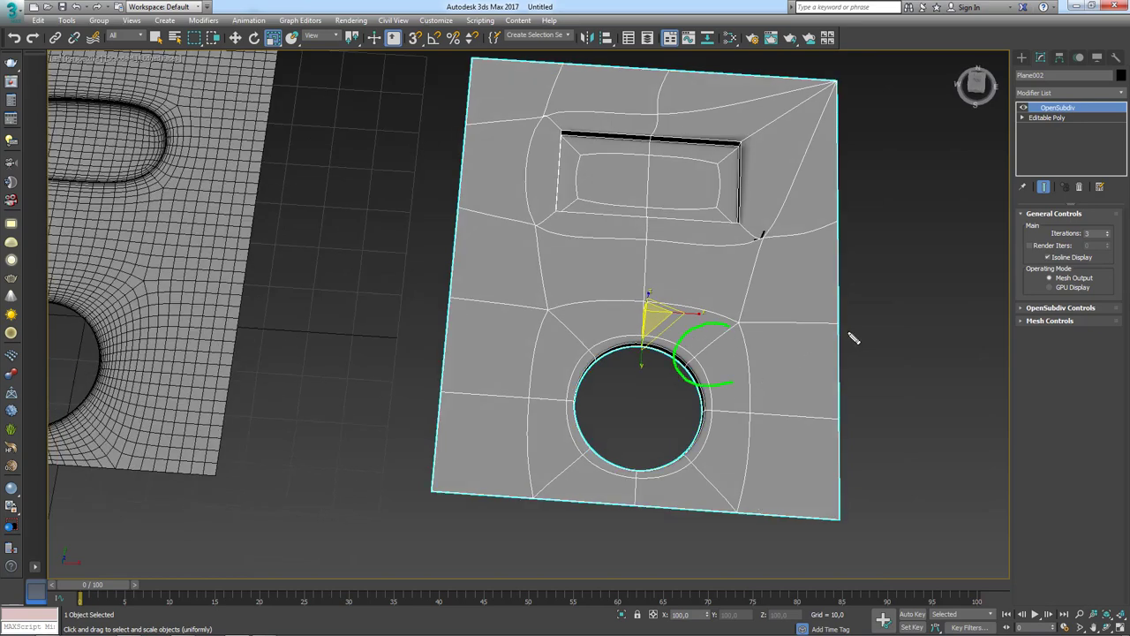
scroll(721, 273, up, 3)
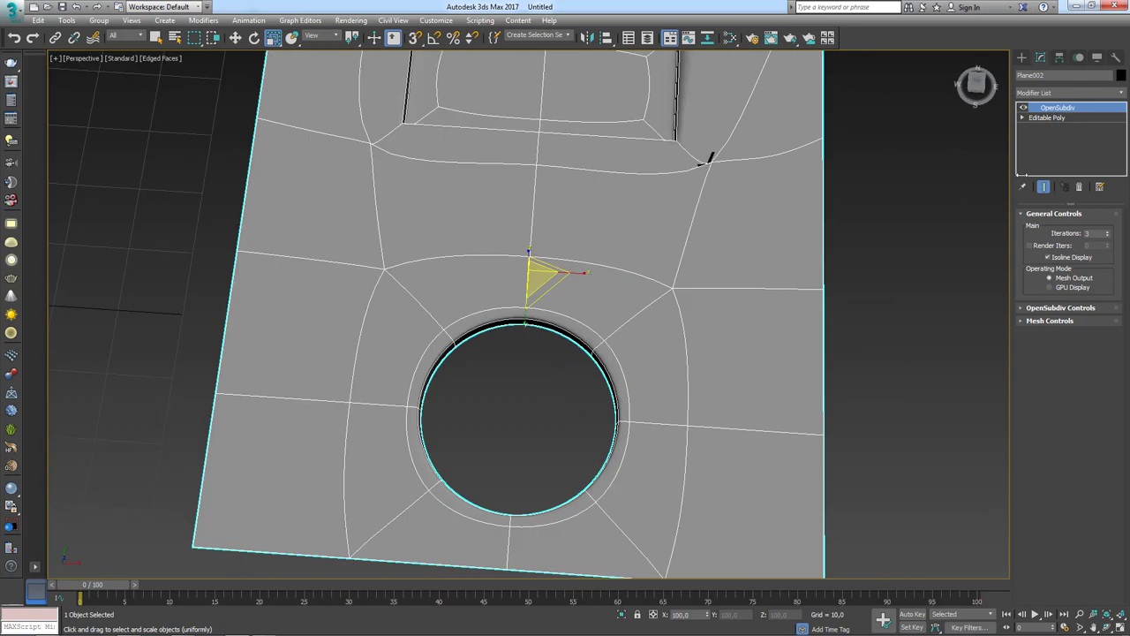
Step: Target-weld the upper right-edge vertex and an inner vertex onto the right-edge vertex, then view OpenSubdiv
click(1044, 117)
middle_drag(852, 146, 739, 315)
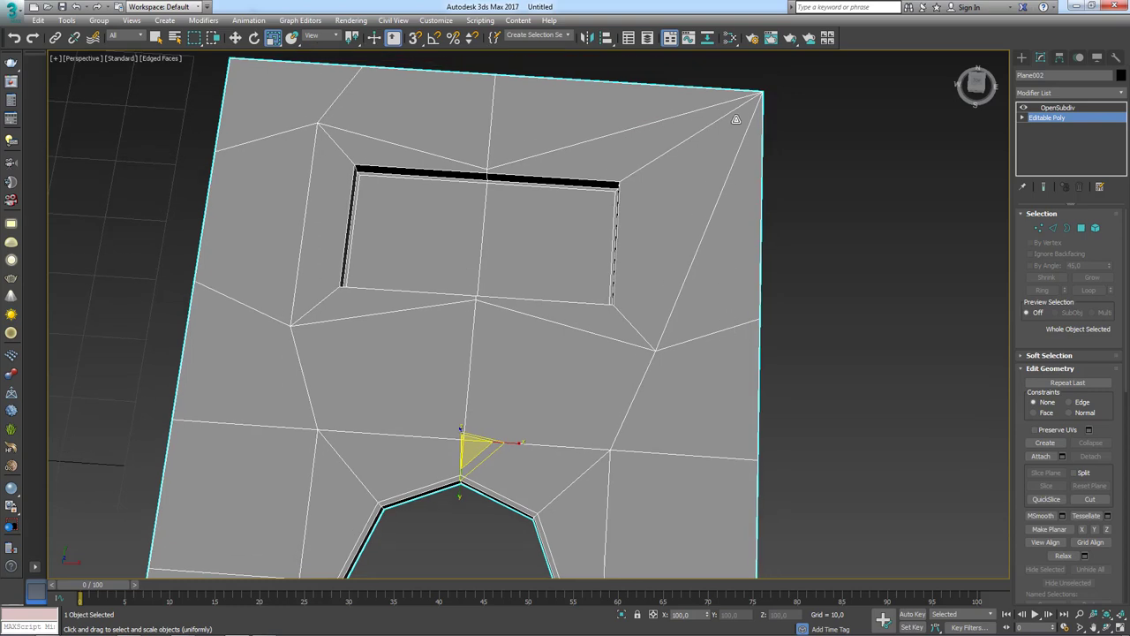
drag(779, 82, 608, 208)
click(1039, 228)
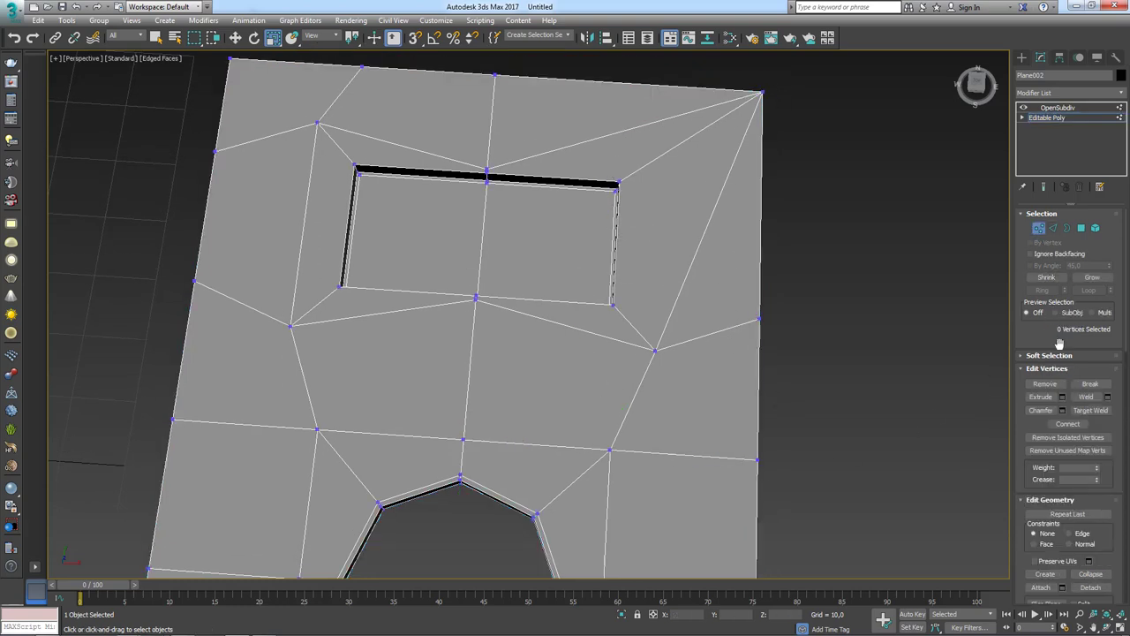
click(1090, 409)
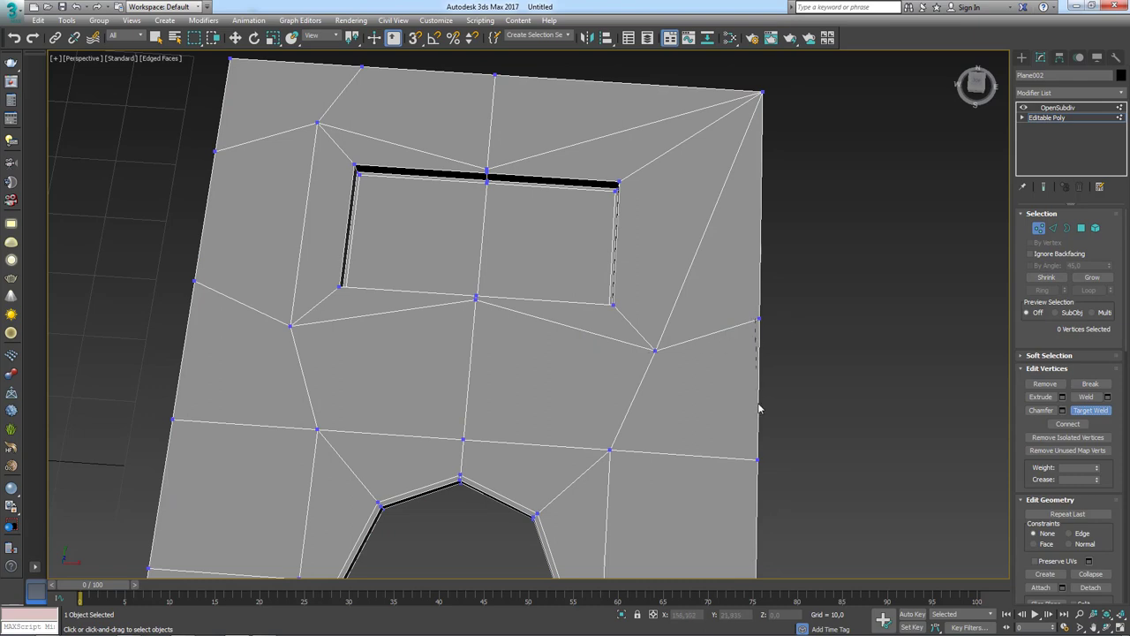
click(757, 460)
click(756, 459)
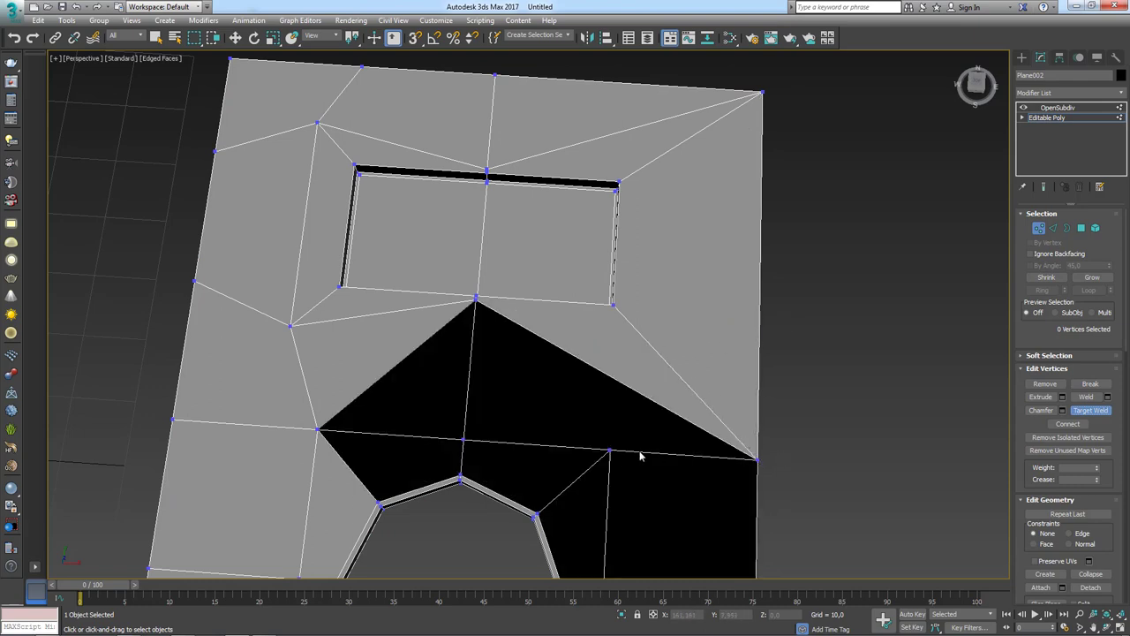
right_click(767, 464)
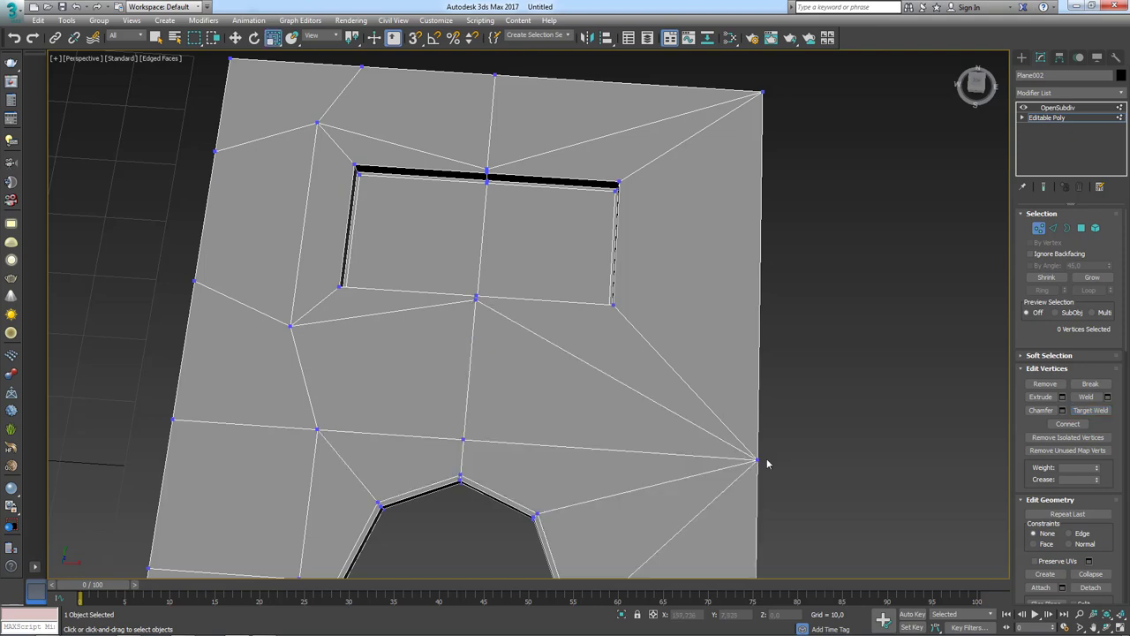
click(1048, 118)
click(1058, 106)
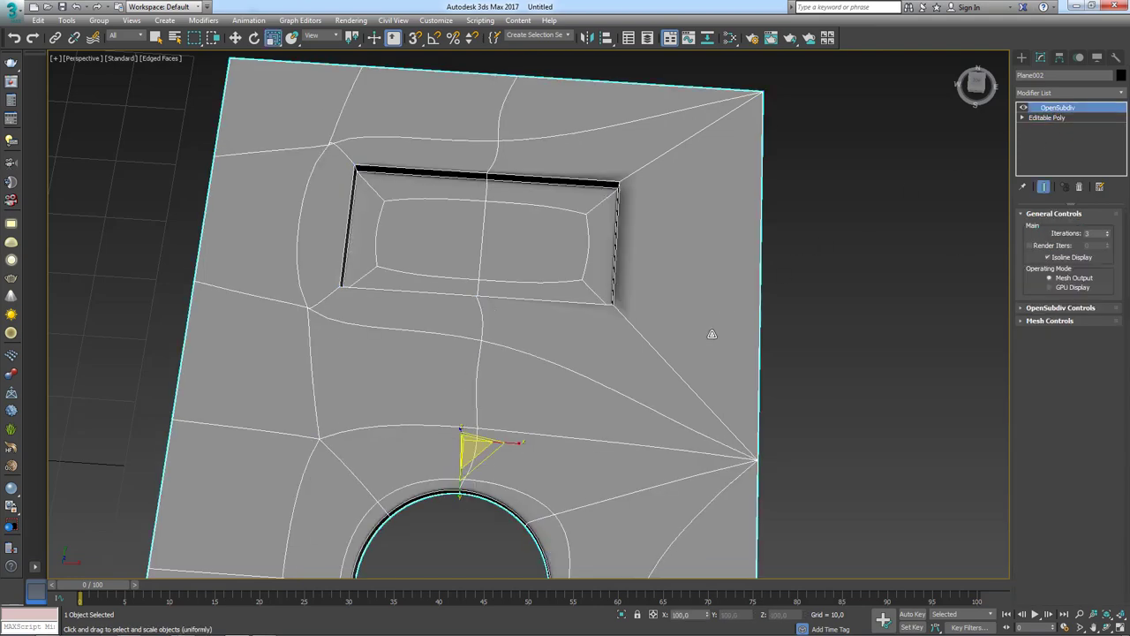
Step: Go to the base mesh's Edge level with Show End Result turned on
scroll(712, 334, down, 3)
mouse_move(701, 257)
alt+middle_down()
mouse_move(668, 315)
mouse_move(657, 226)
alt+middle_up()
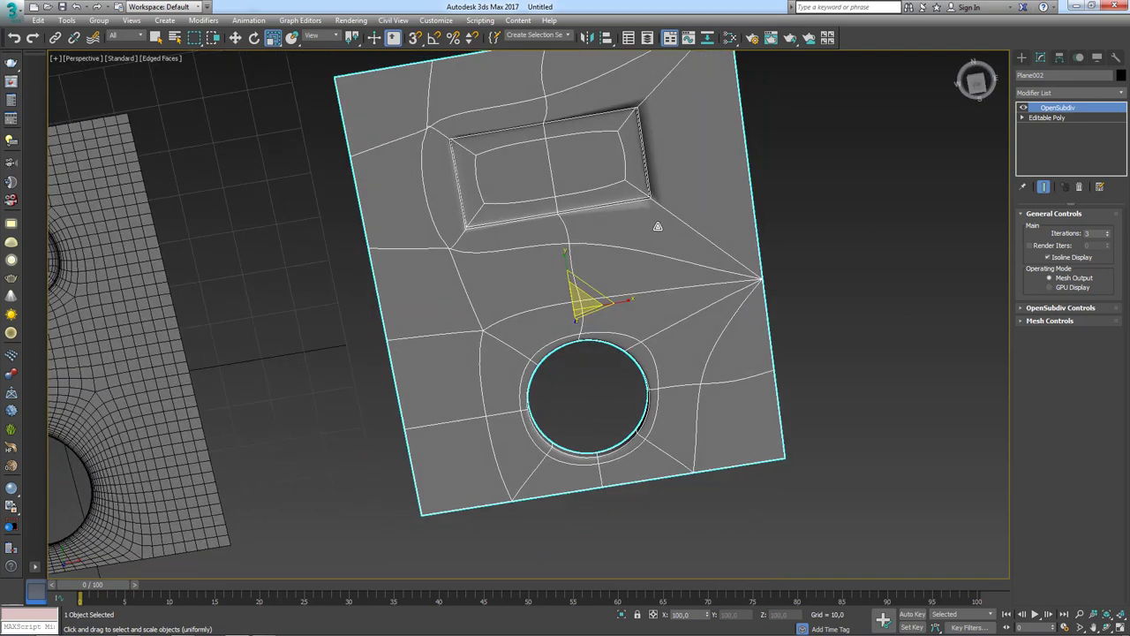
scroll(657, 226, up, 3)
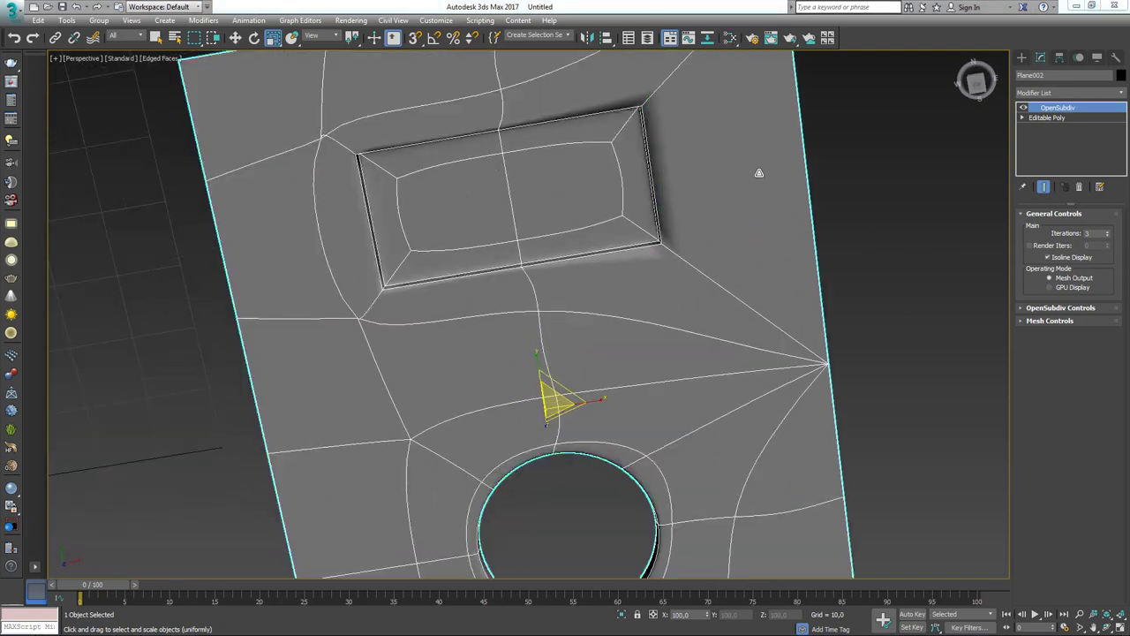
mouse_move(757, 171)
alt+middle_down()
mouse_move(737, 200)
mouse_move(861, 205)
alt+middle_up()
click(1047, 117)
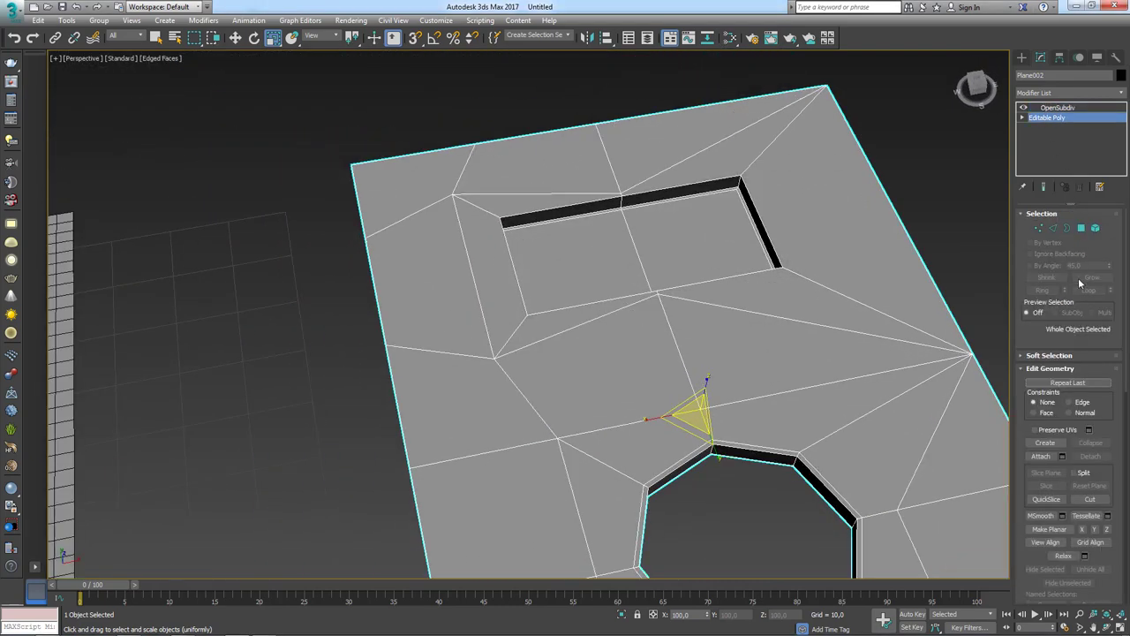
click(1054, 228)
mouse_move(811, 260)
alt+middle_down()
mouse_move(874, 277)
mouse_move(767, 271)
alt+middle_up()
scroll(874, 277, up, 3)
click(1043, 186)
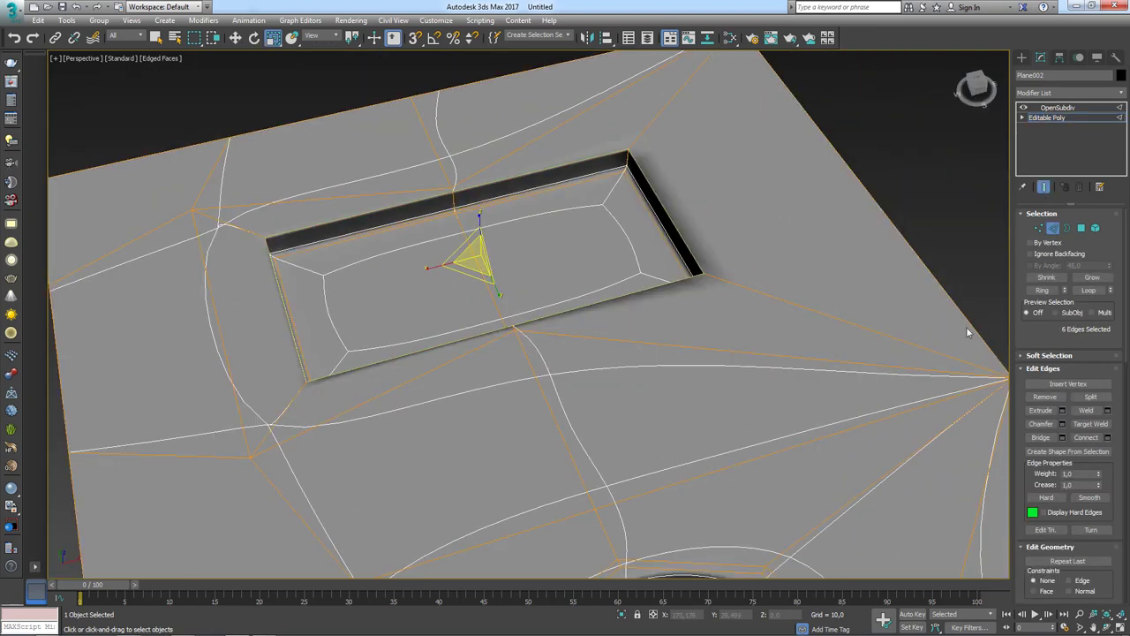
Step: Lower the pocket rim edges' crease to 0.21 and return to the OpenSubdiv view
scroll(1070, 397, down, 3)
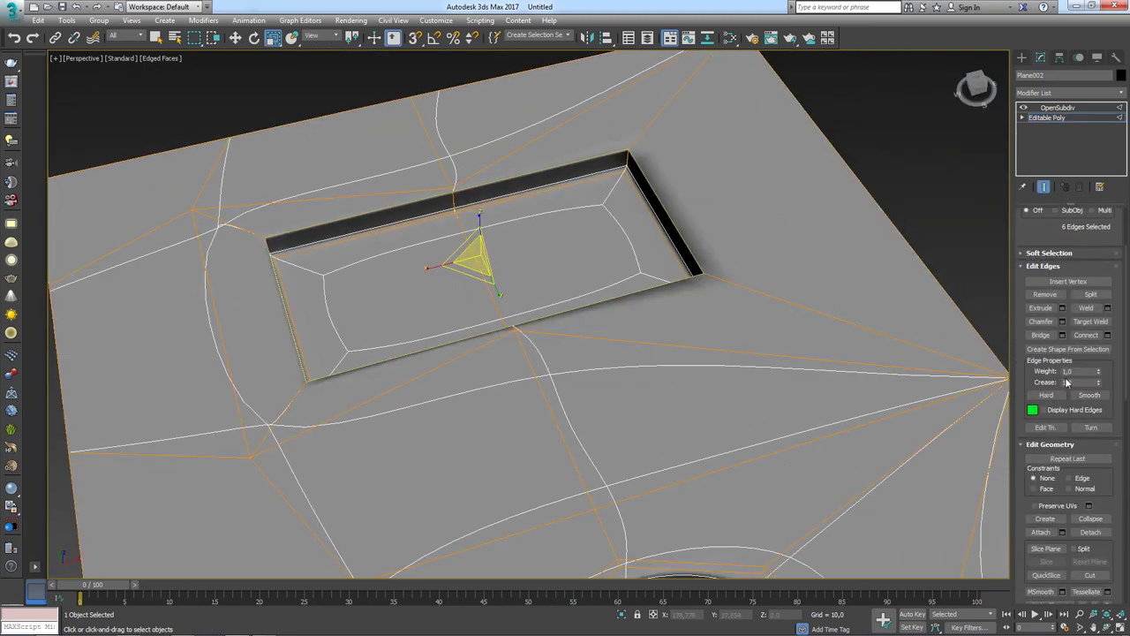
drag(1101, 384, 1099, 385)
drag(1100, 424, 1102, 428)
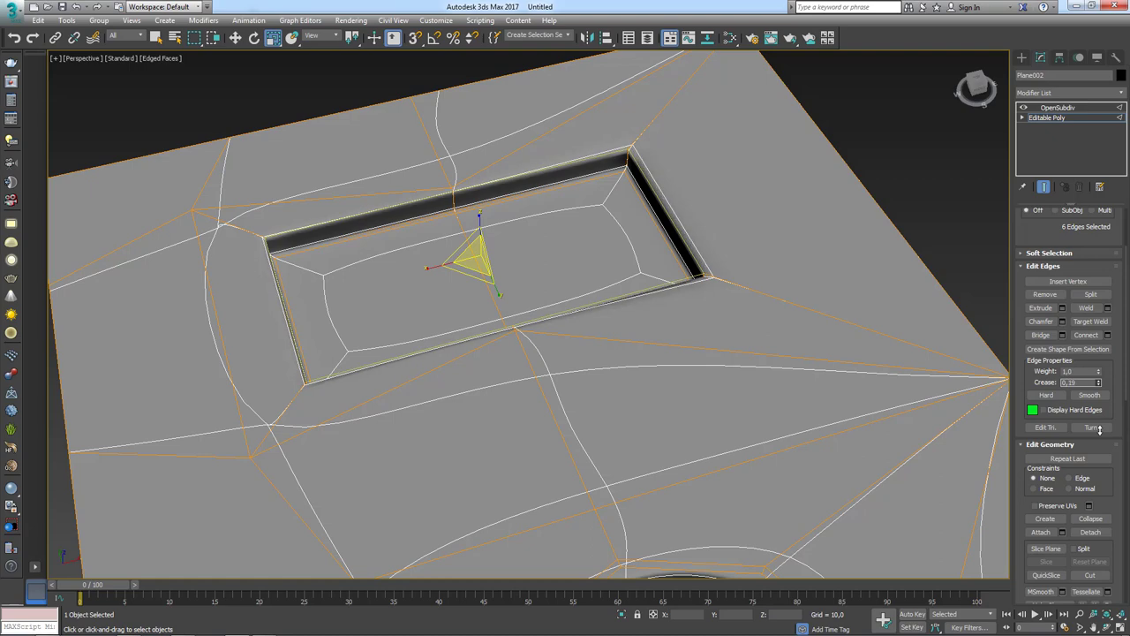
alt+middle_drag(663, 189, 709, 305)
scroll(709, 306, up, 5)
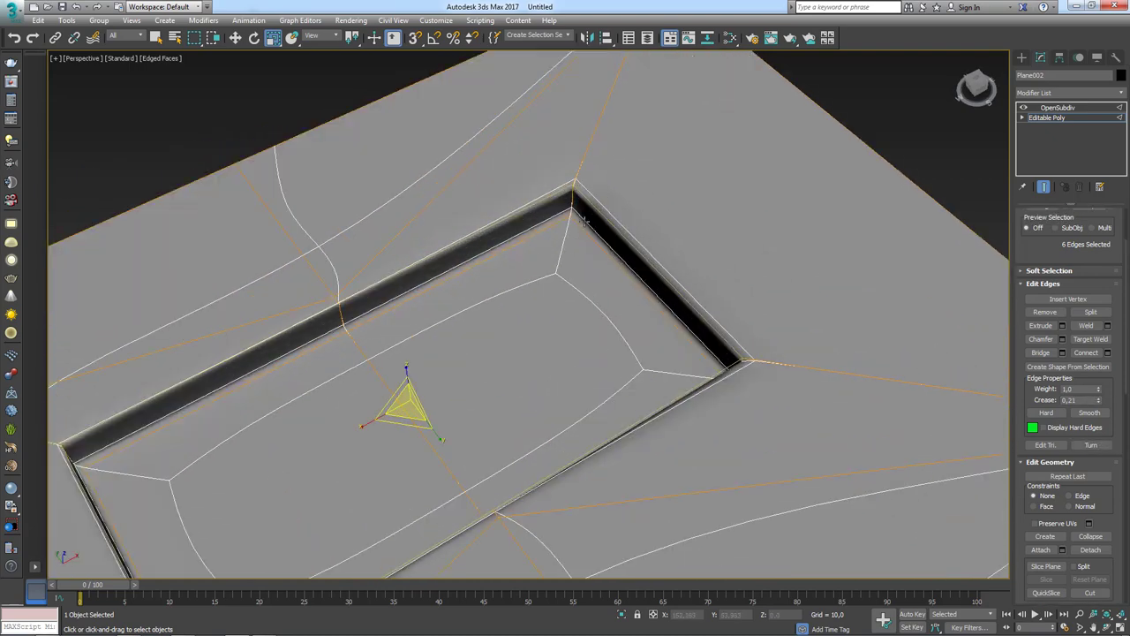
scroll(646, 283, up, 3)
scroll(649, 287, up, 2)
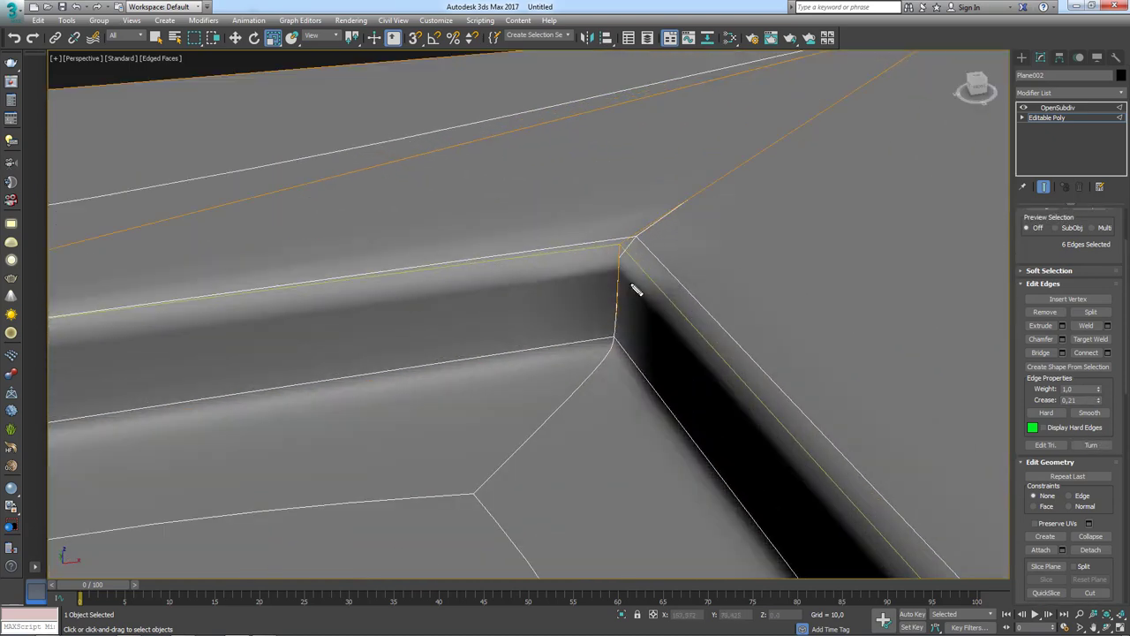
drag(641, 271, 668, 265)
key(Escape)
click(1046, 117)
click(1057, 107)
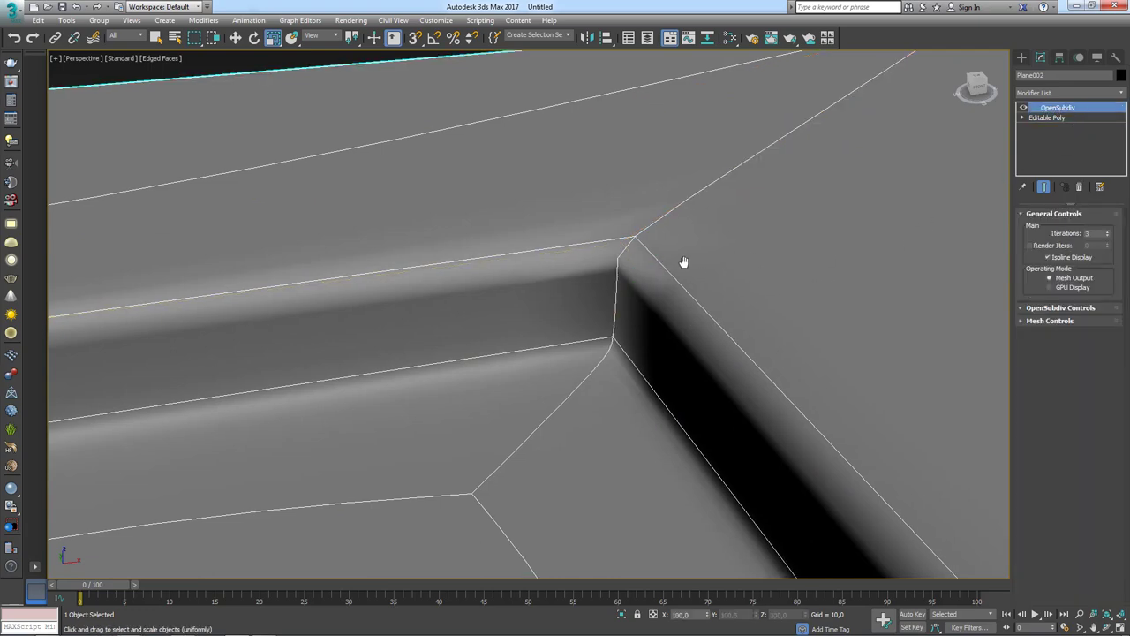
Step: Frame Plane002 near top-down and drop to its base mesh with OpenSubdiv switched off
scroll(635, 238, down, 5)
scroll(636, 203, down, 1)
scroll(763, 180, down, 6)
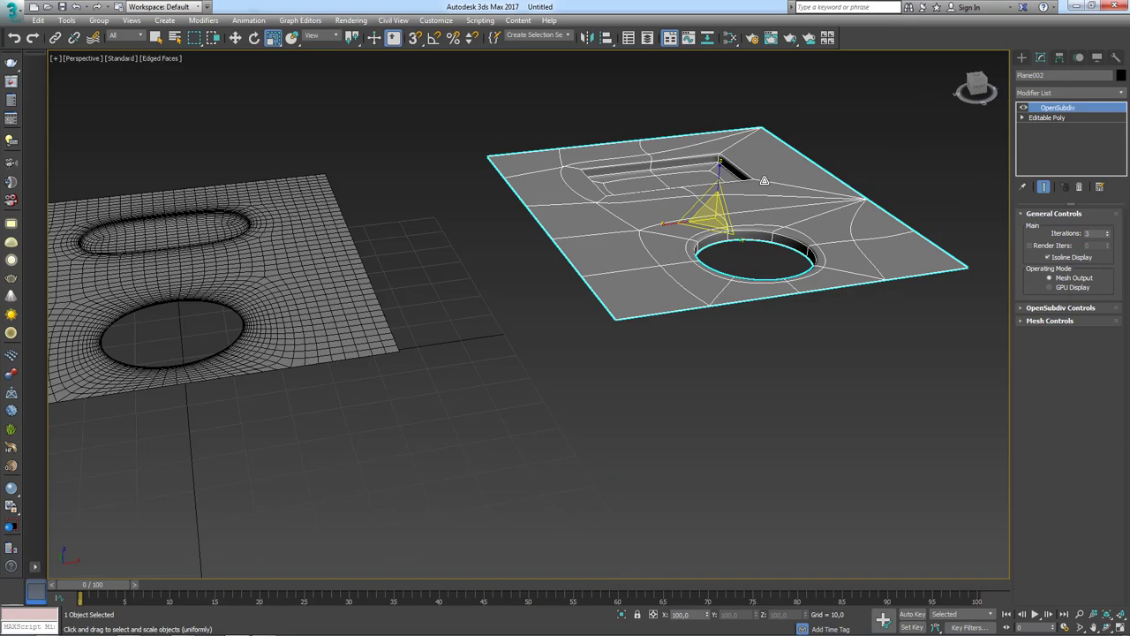
key(z)
mouse_move(656, 242)
alt+middle_down()
mouse_move(606, 373)
mouse_move(613, 331)
mouse_move(646, 273)
alt+middle_up()
scroll(733, 233, up, 3)
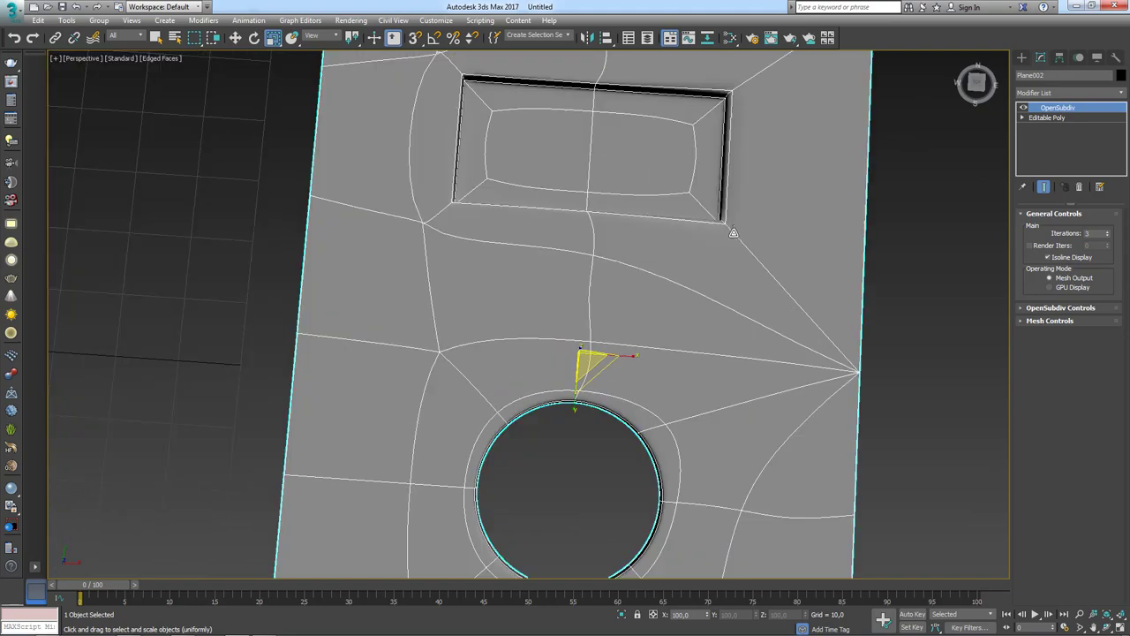
scroll(733, 233, up, 1)
scroll(739, 222, down, 2)
scroll(719, 164, down, 2)
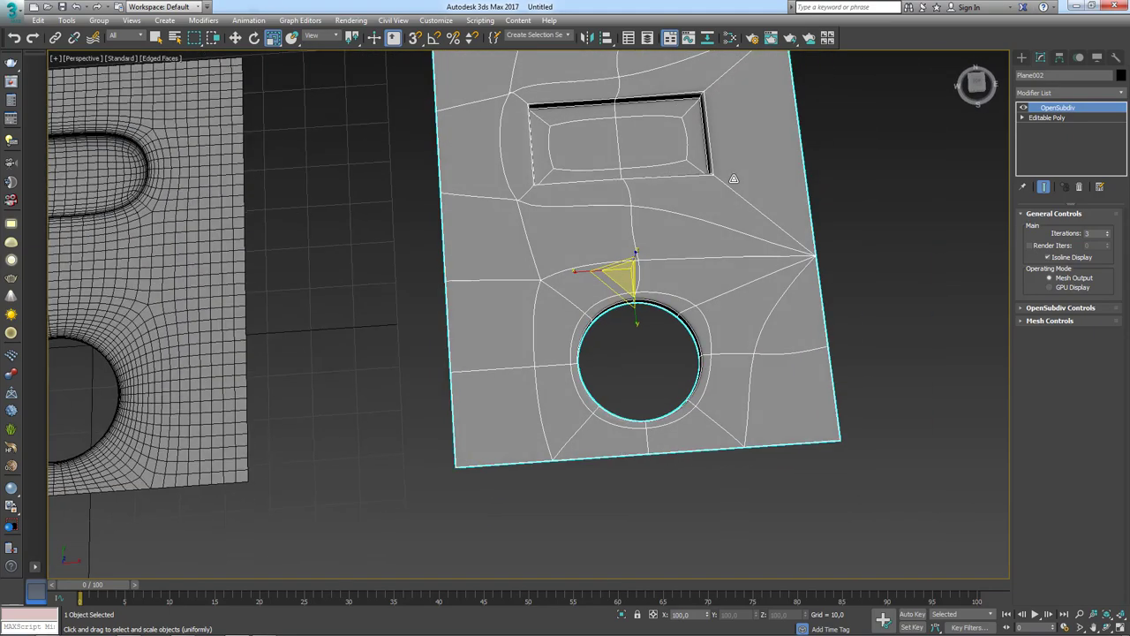
click(1023, 107)
click(1046, 117)
alt+middle_drag(971, 141, 937, 159)
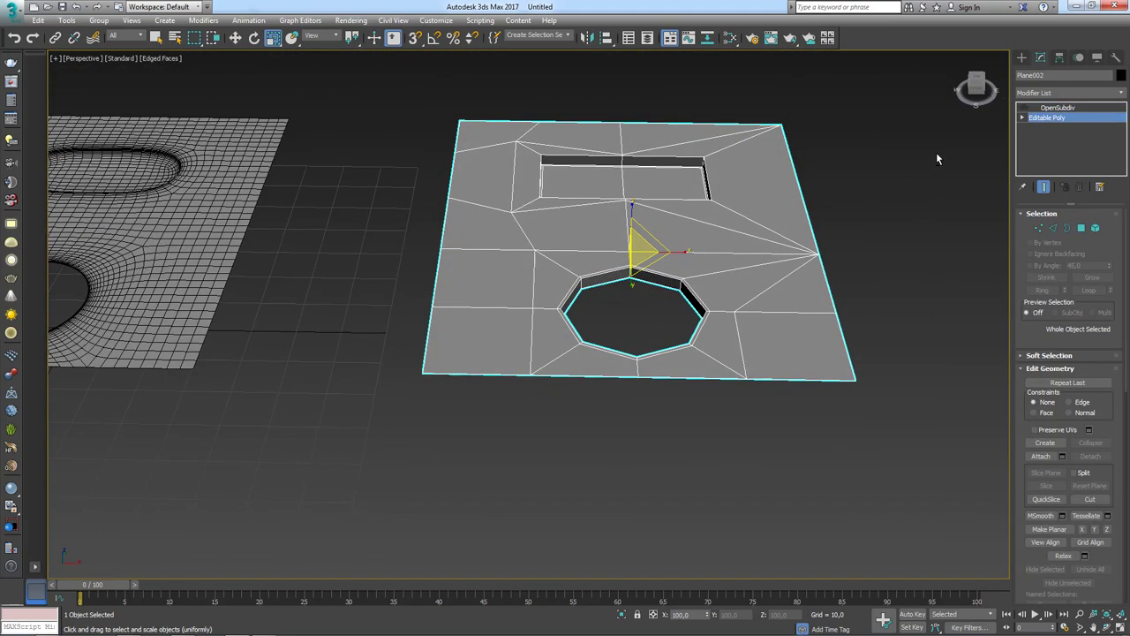
Step: Add a Symmetry modifier to Plane002 and turn OpenSubdiv back on above it
click(1122, 94)
scroll(1057, 415, down, 10)
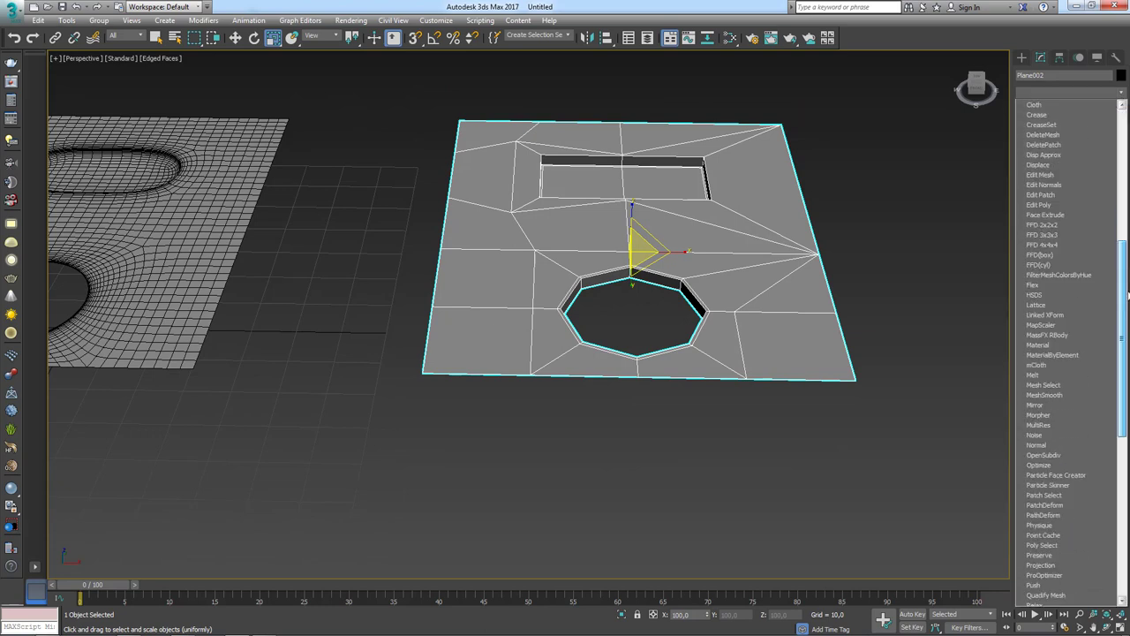
scroll(1057, 415, down, 5)
scroll(1057, 415, down, 3)
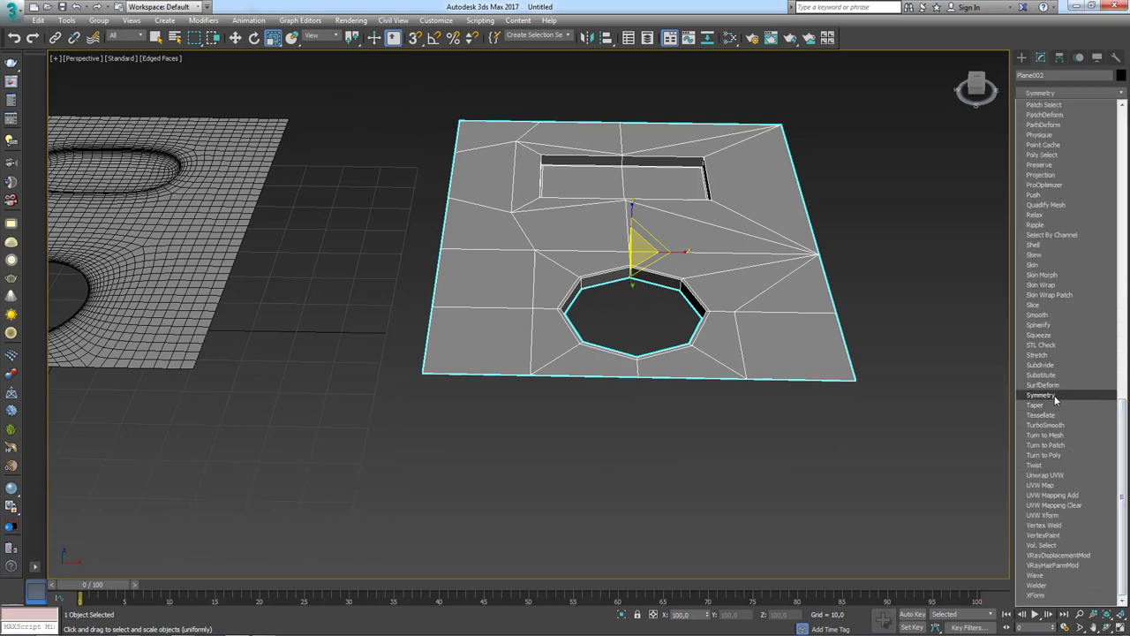
click(1055, 396)
click(1051, 108)
click(1023, 106)
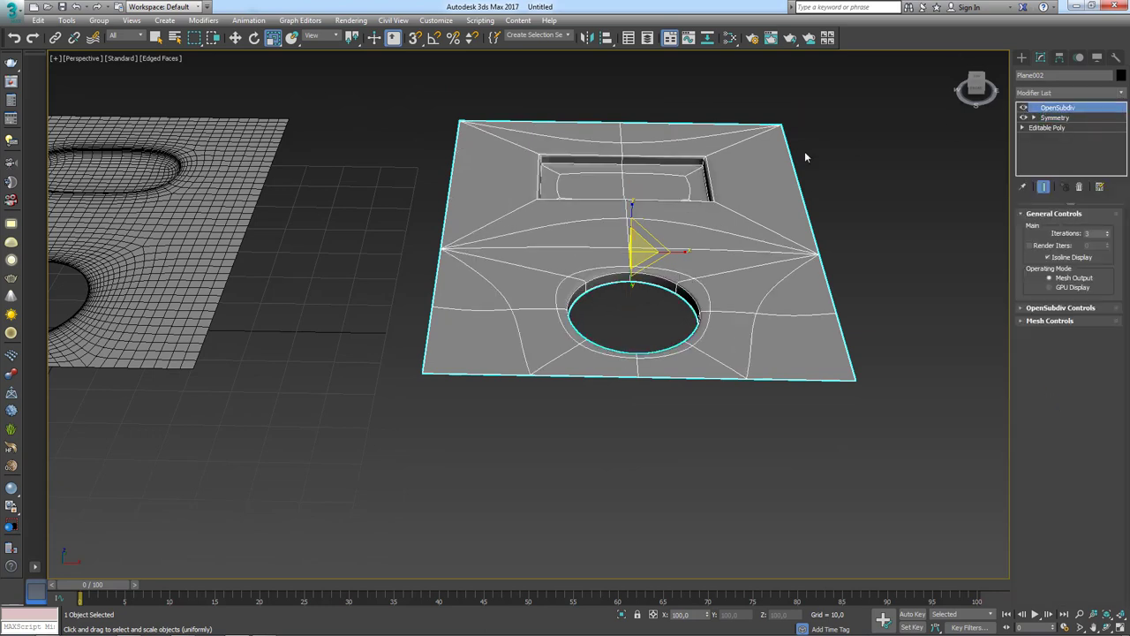
Step: Turn off Edged Faces, zoom out, and select the first plane on the left
mouse_move(804, 151)
alt+middle_down()
mouse_move(729, 233)
mouse_move(708, 362)
mouse_move(641, 308)
mouse_move(701, 385)
mouse_move(706, 469)
mouse_move(716, 345)
mouse_move(677, 262)
alt+middle_up()
key(F4)
scroll(600, 265, down, 5)
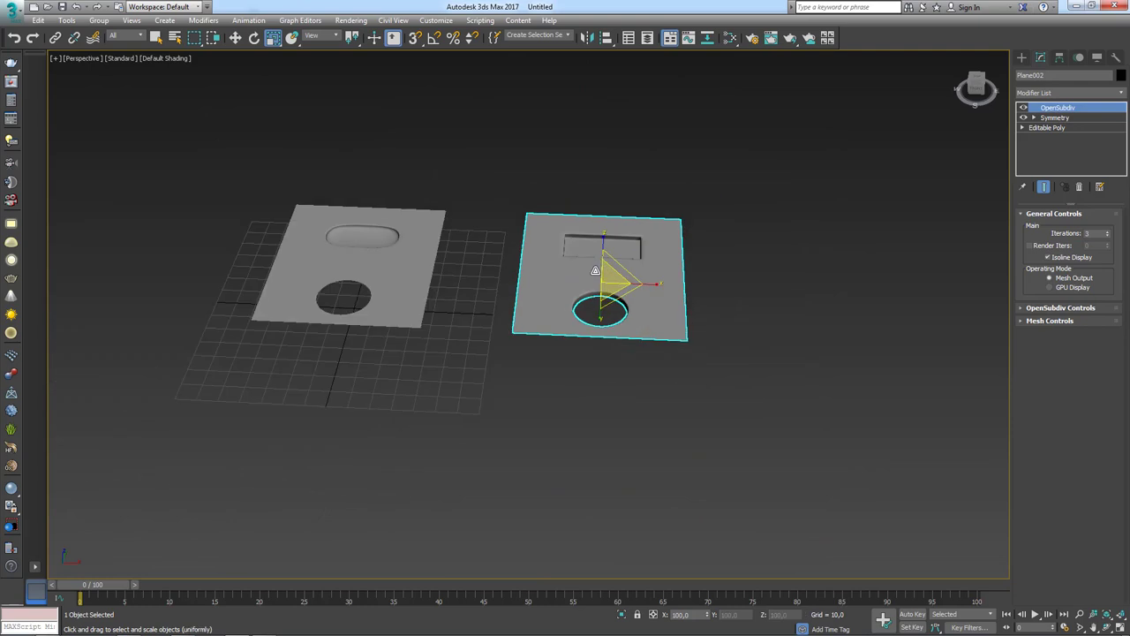
scroll(530, 283, up, 3)
scroll(452, 307, down, 1)
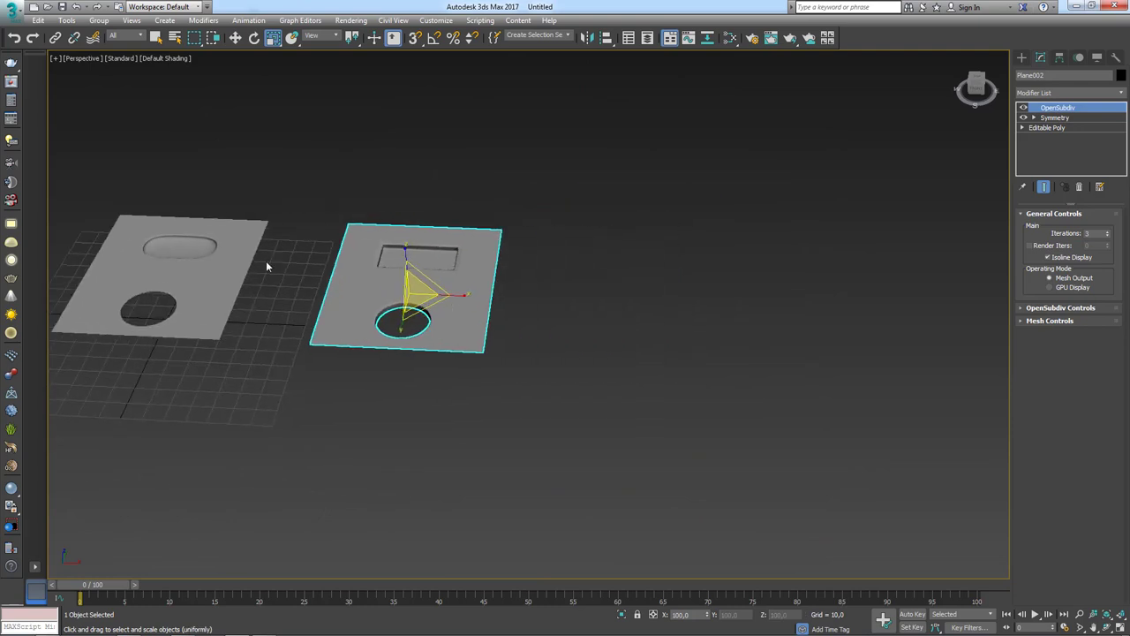
click(225, 274)
Step: Shift-drag the left plane to the right and confirm a Copy, creating Plane003
key(w)
shift+drag(207, 286, 660, 304)
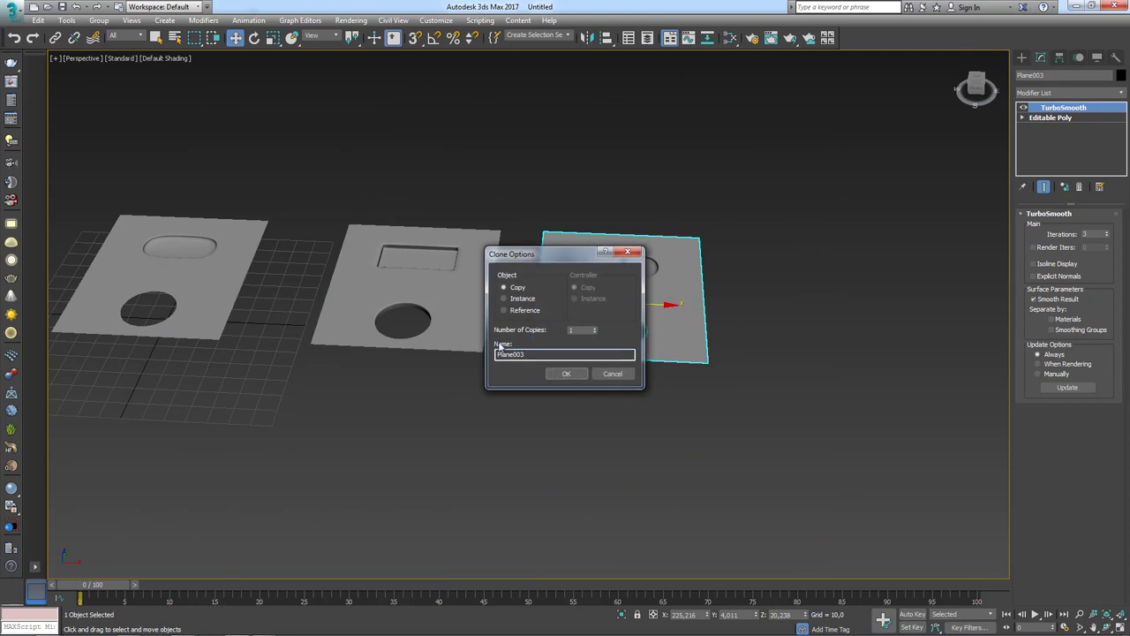
click(566, 373)
drag(473, 339, 483, 344)
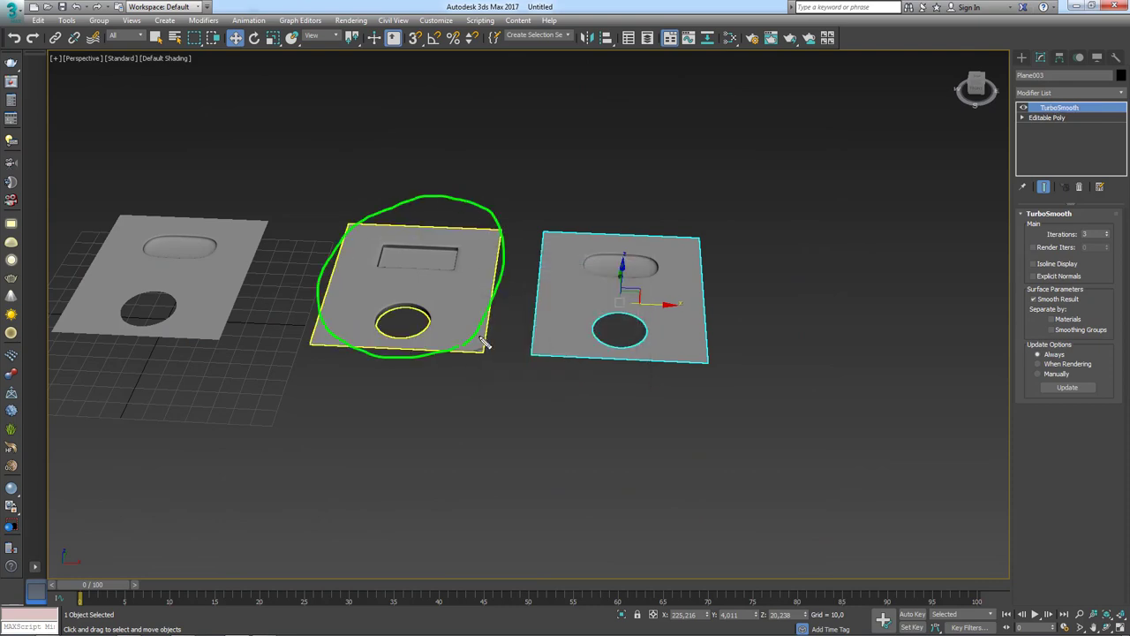
Step: Frame Plane003 with edged faces showing and inspect its TurboSmooth result
click(1064, 117)
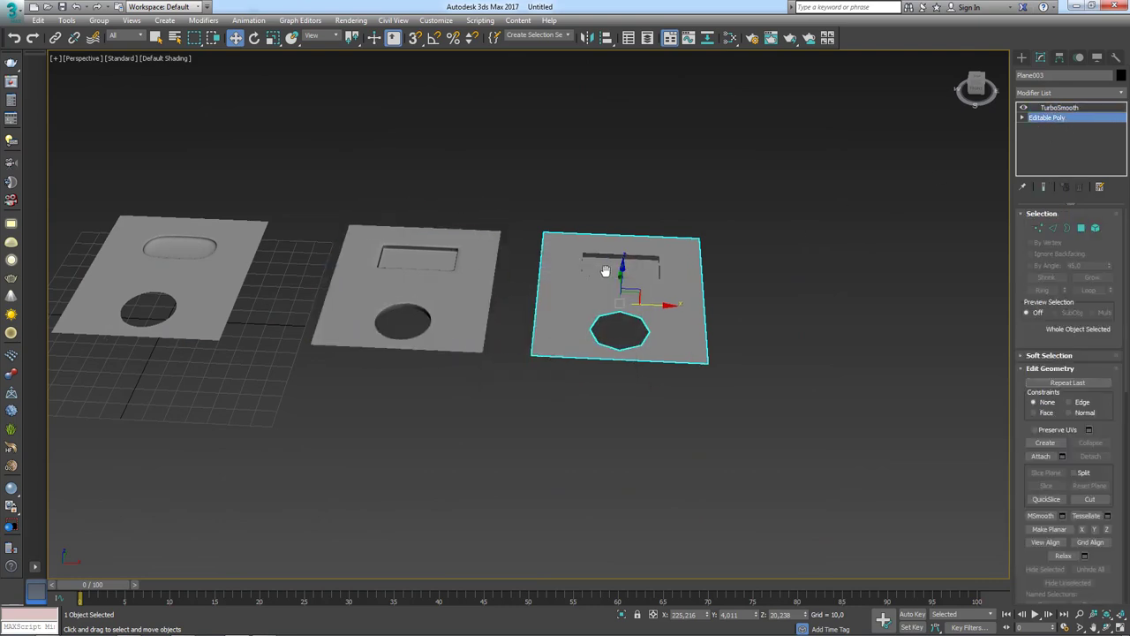
key(z)
key(F4)
alt+middle_drag(760, 267, 1007, 208)
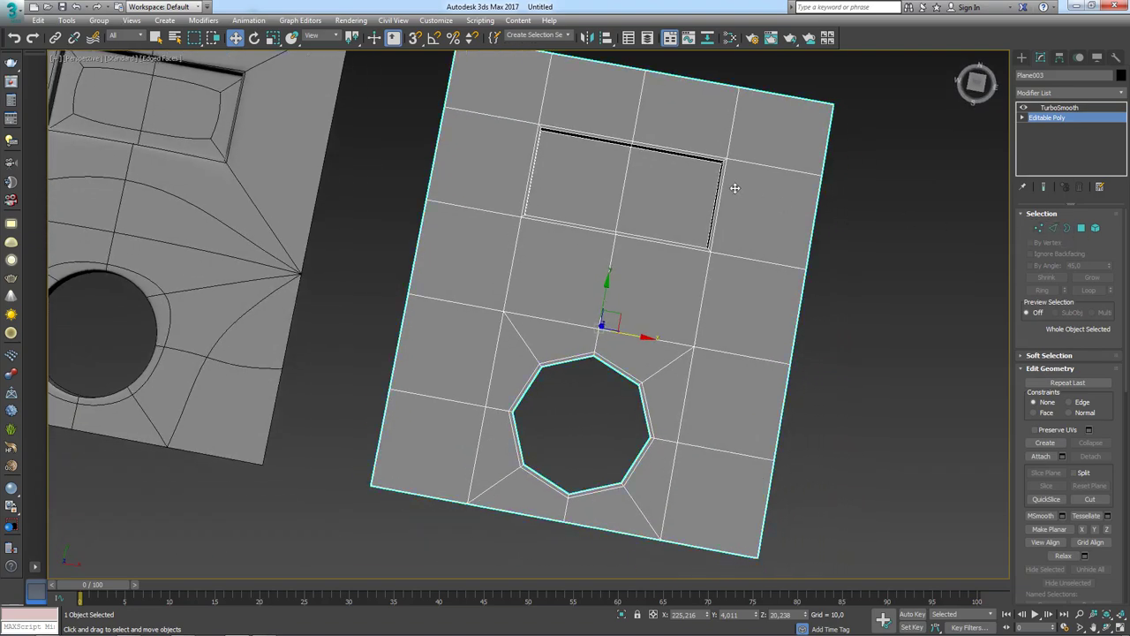
click(1057, 106)
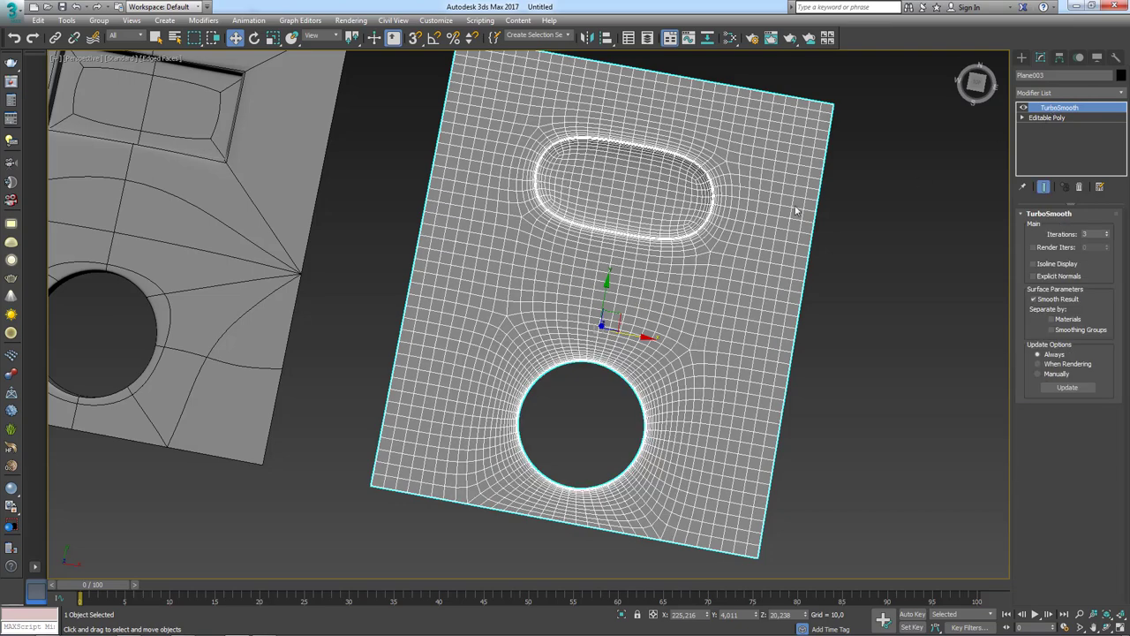
middle_drag(588, 254, 597, 286)
drag(589, 298, 736, 278)
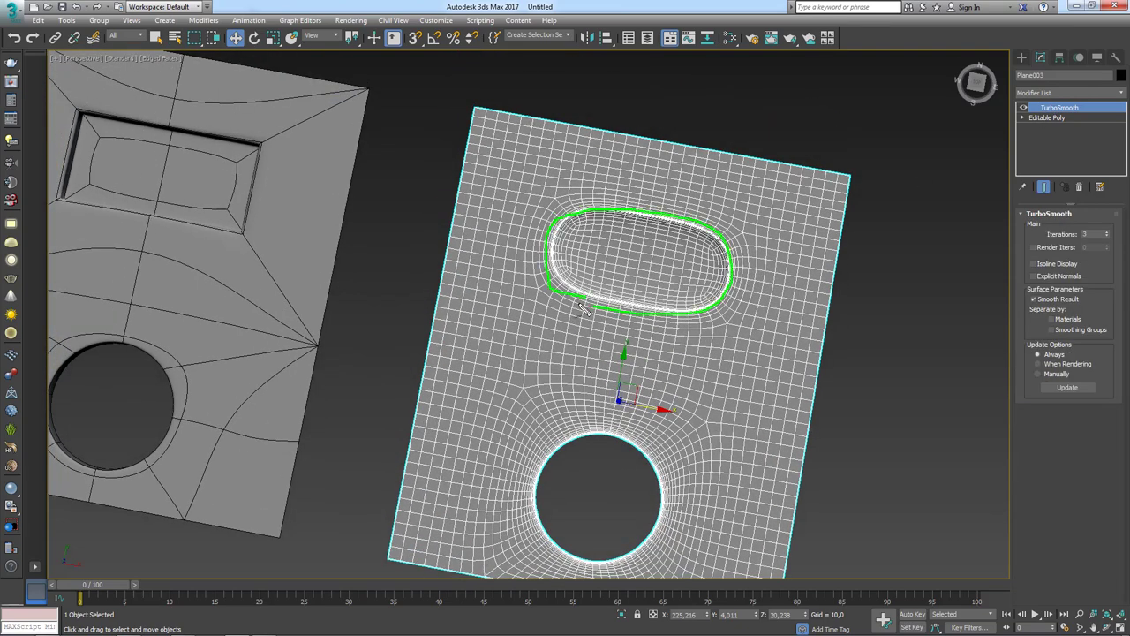
drag(737, 277, 551, 261)
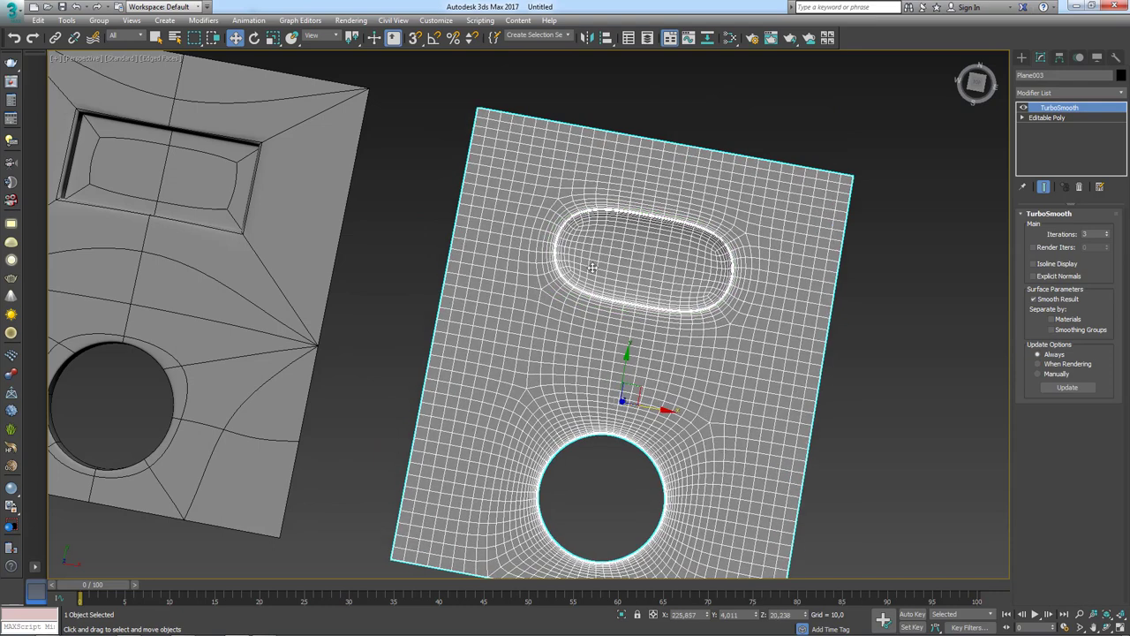
Step: On Plane003's base cage, select two edges at the rectangular pocket's corner
click(1046, 117)
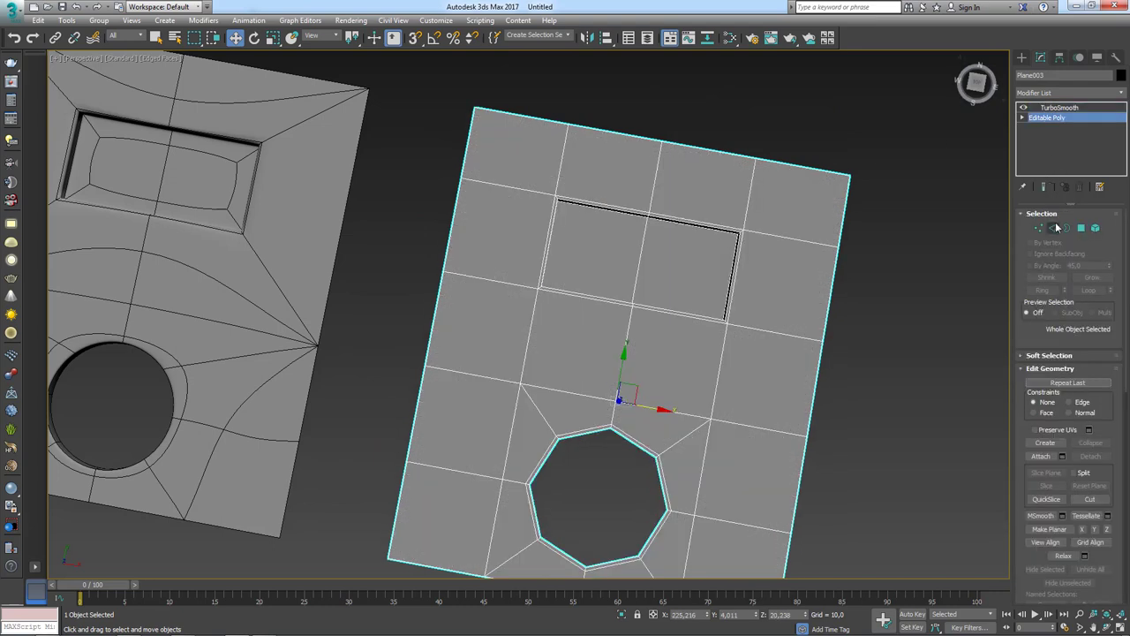
click(1057, 228)
scroll(550, 259, up, 5)
mouse_move(576, 279)
alt+middle_down()
mouse_move(520, 221)
mouse_move(536, 327)
alt+middle_up()
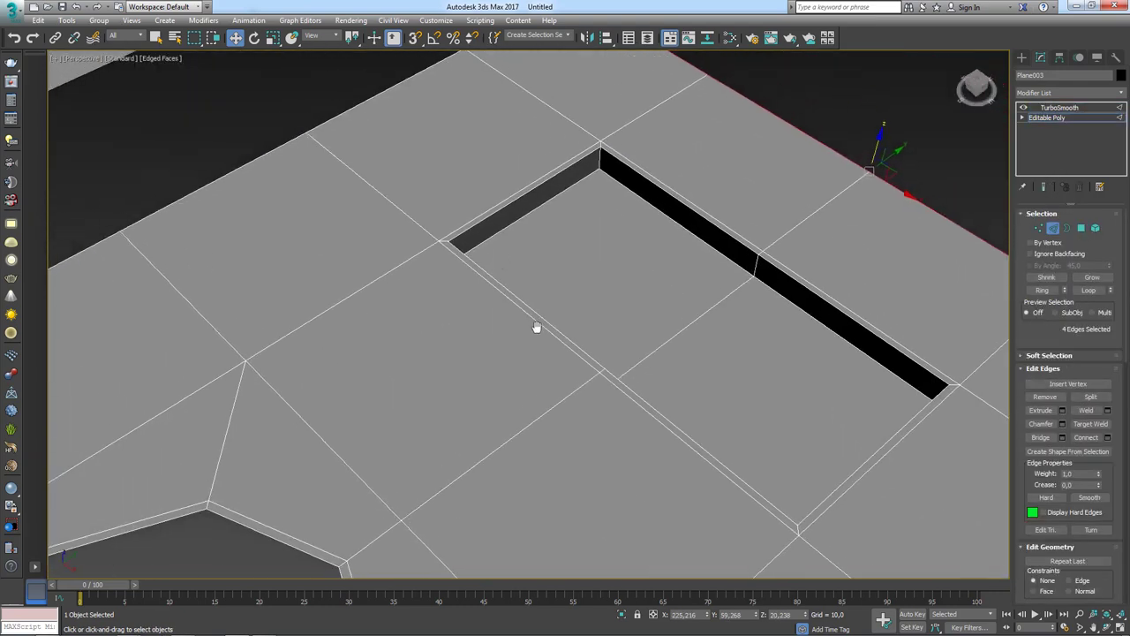
scroll(456, 244, up, 3)
scroll(432, 245, up, 2)
click(424, 246)
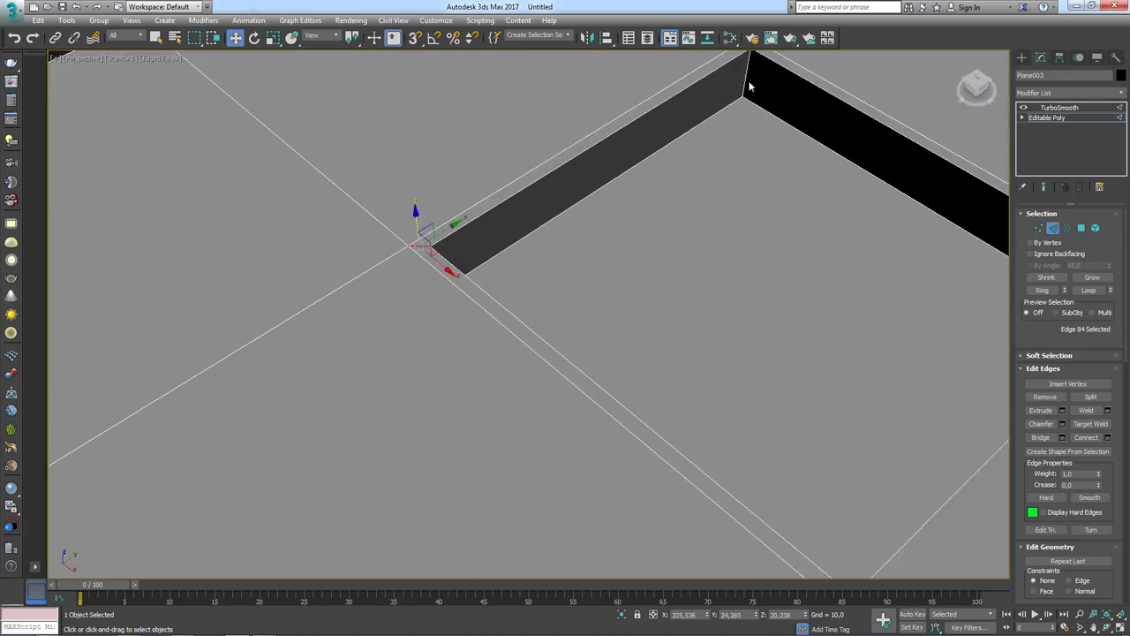
ctrl+click(748, 85)
scroll(926, 217, down, 5)
alt+middle_drag(926, 217, 774, 361)
Step: Add a third corner edge, convert to the pocket floor polygons, and inset them slightly
scroll(681, 228, up, 3)
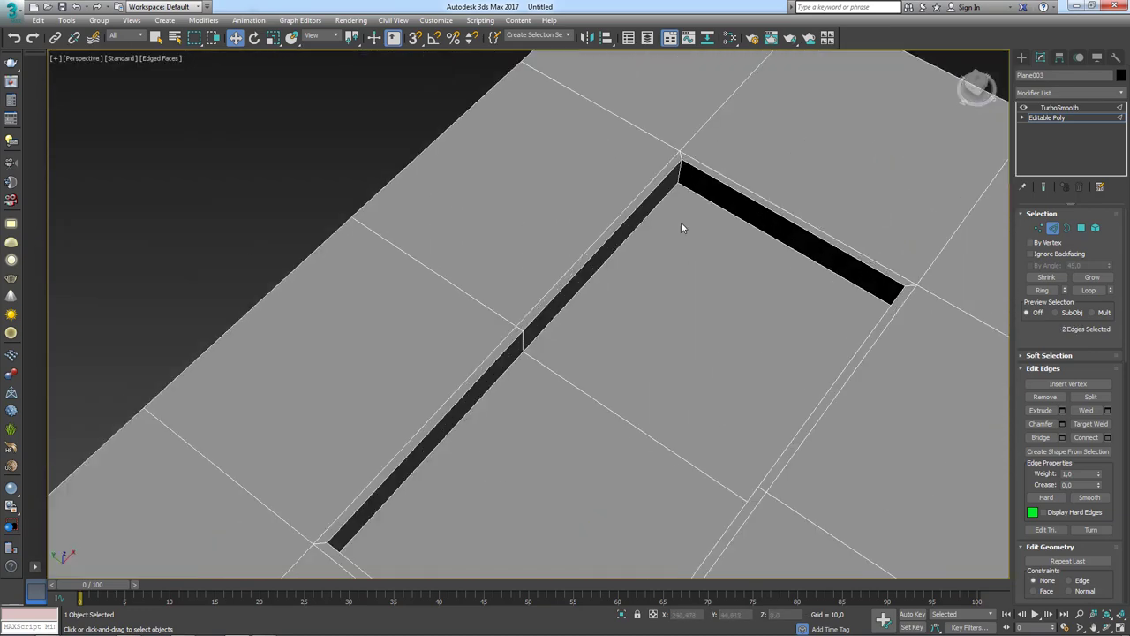
alt+middle_drag(668, 203, 544, 204)
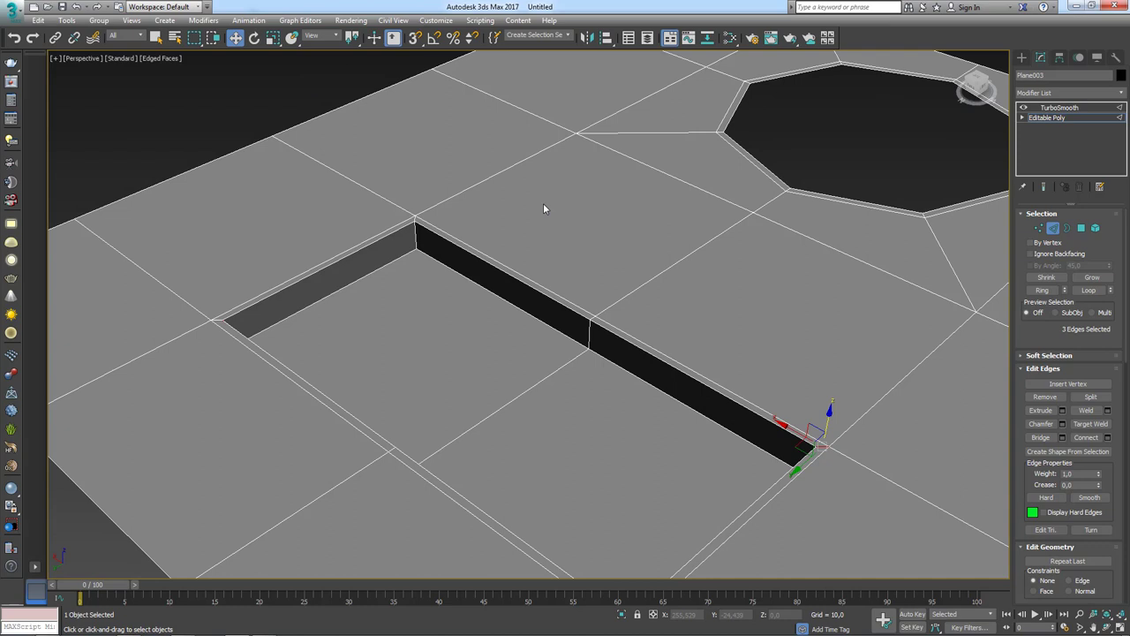
ctrl+click(417, 237)
scroll(542, 244, up, 2)
scroll(619, 239, up, 2)
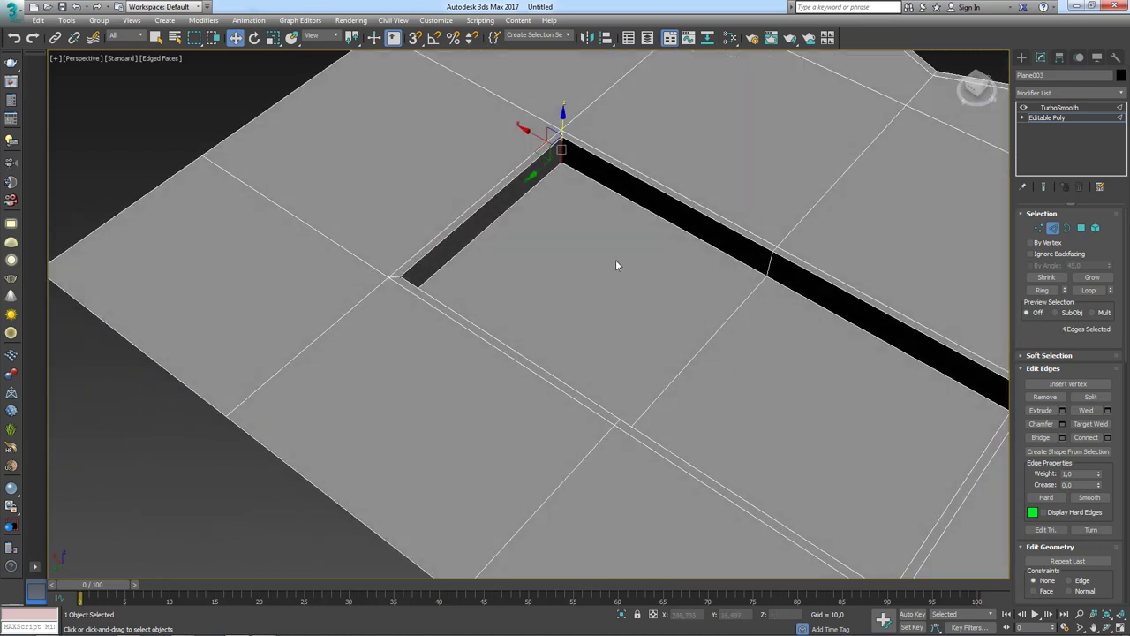
ctrl+click(1080, 228)
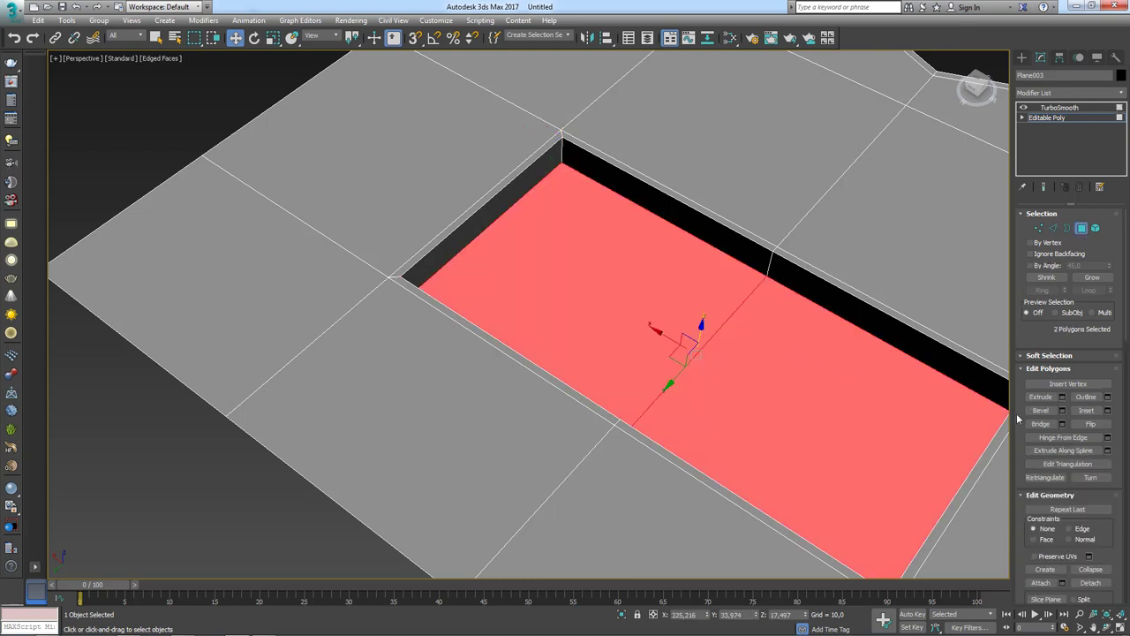
click(1086, 410)
mouse_move(836, 406)
mouse_down()
mouse_move(836, 396)
mouse_move(812, 409)
mouse_move(776, 389)
mouse_up()
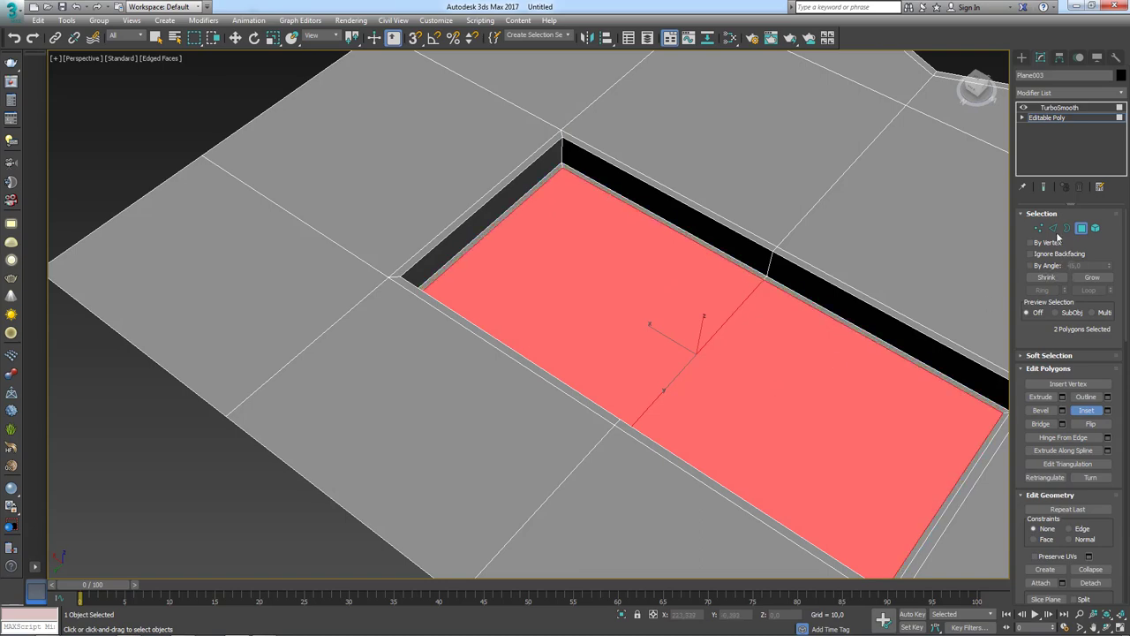
Step: Back in Edge mode, extend the selected edges into full loops around the pocket
click(1054, 229)
key(w)
mouse_move(724, 265)
alt+middle_down()
mouse_move(692, 231)
mouse_move(613, 220)
mouse_move(735, 300)
mouse_move(695, 299)
mouse_move(724, 292)
mouse_move(719, 362)
mouse_move(676, 284)
mouse_move(616, 279)
alt+middle_up()
click(1089, 289)
Step: Chamfer the selected pocket corner edges by 0,574 and return to the whole object
scroll(616, 279, up, 5)
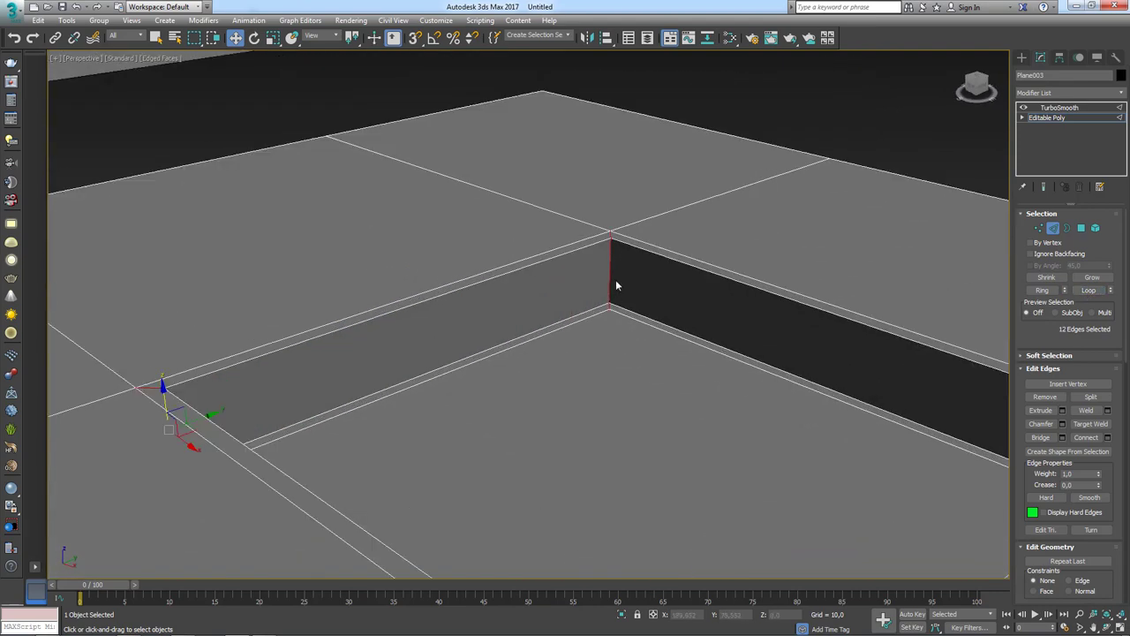
scroll(615, 279, up, 2)
click(1062, 425)
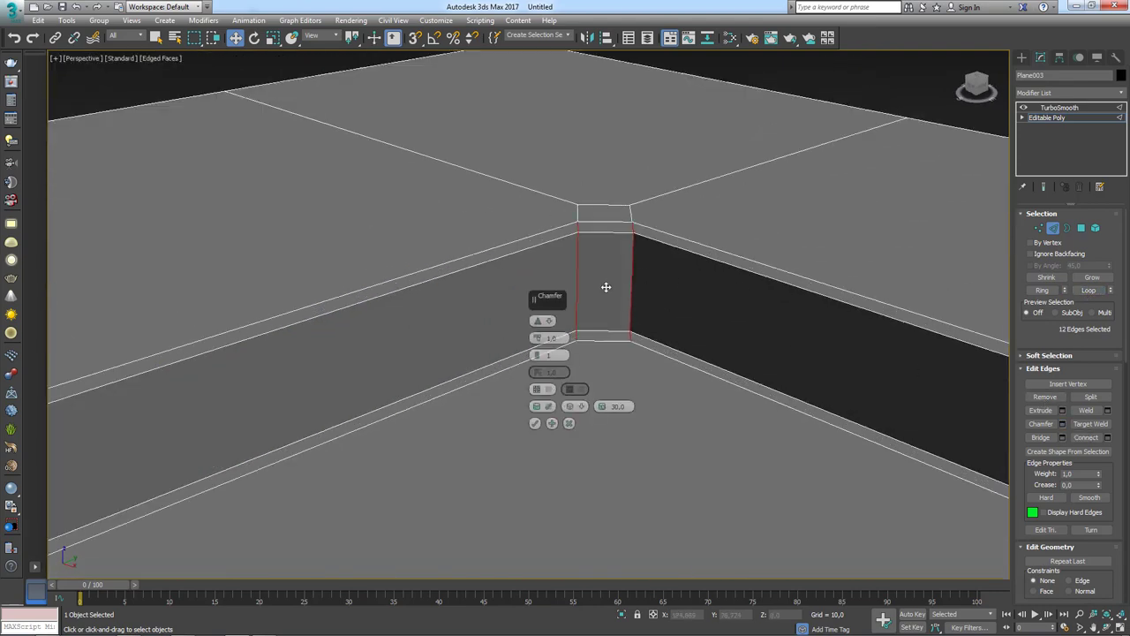
drag(535, 337, 550, 342)
scroll(681, 282, down, 5)
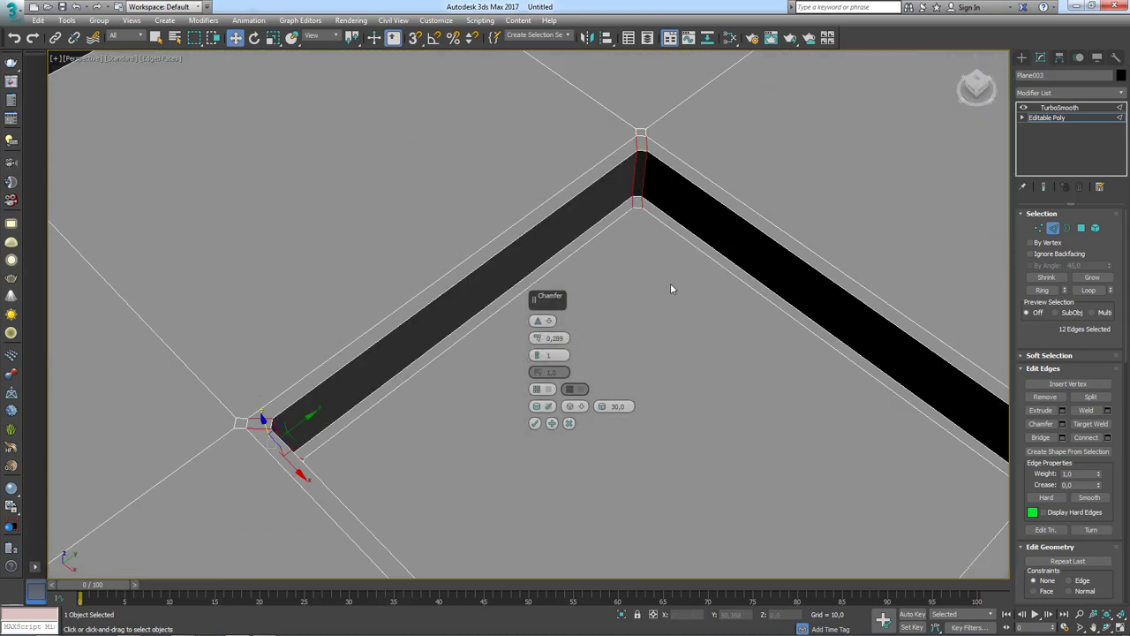
middle_drag(670, 282, 637, 342)
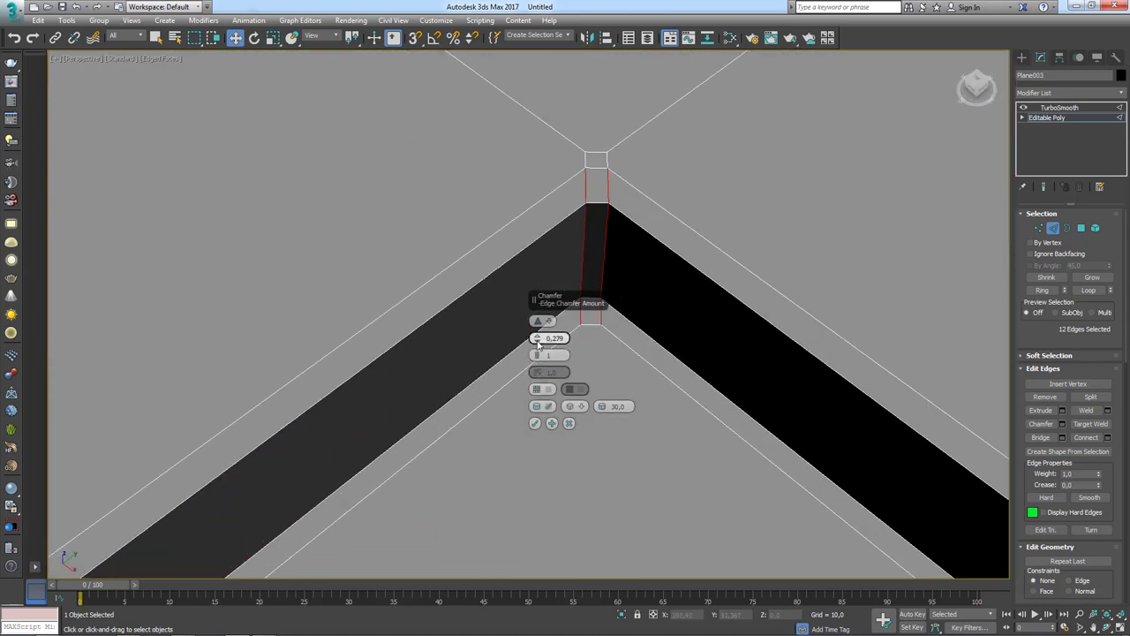
drag(538, 339, 538, 326)
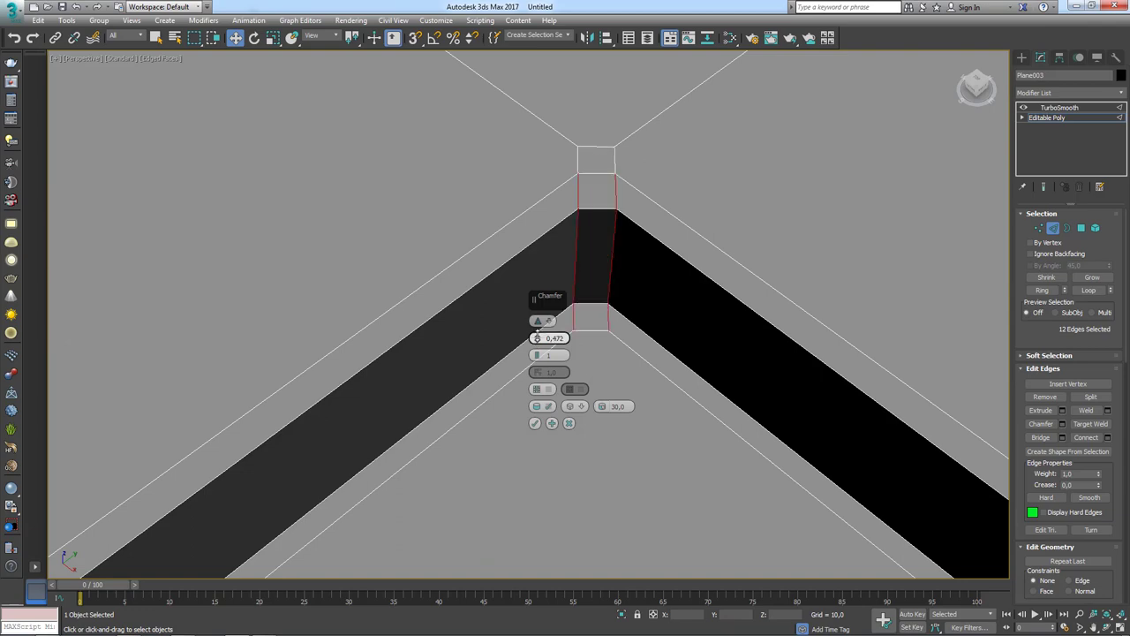
click(534, 423)
click(1047, 118)
mouse_move(745, 227)
alt+middle_down()
mouse_move(637, 270)
mouse_move(707, 336)
mouse_move(767, 280)
alt+middle_up()
Step: View the smoothed chamfered pocket from the top, zoomed on its upper-left corner
click(1046, 108)
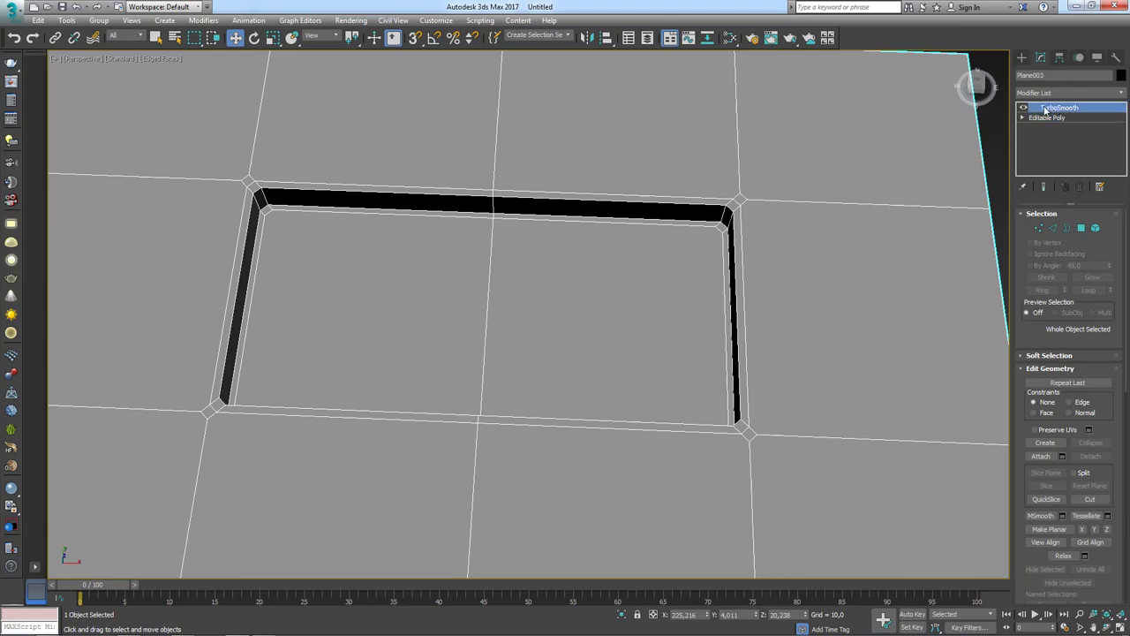
alt+middle_drag(492, 278, 631, 273)
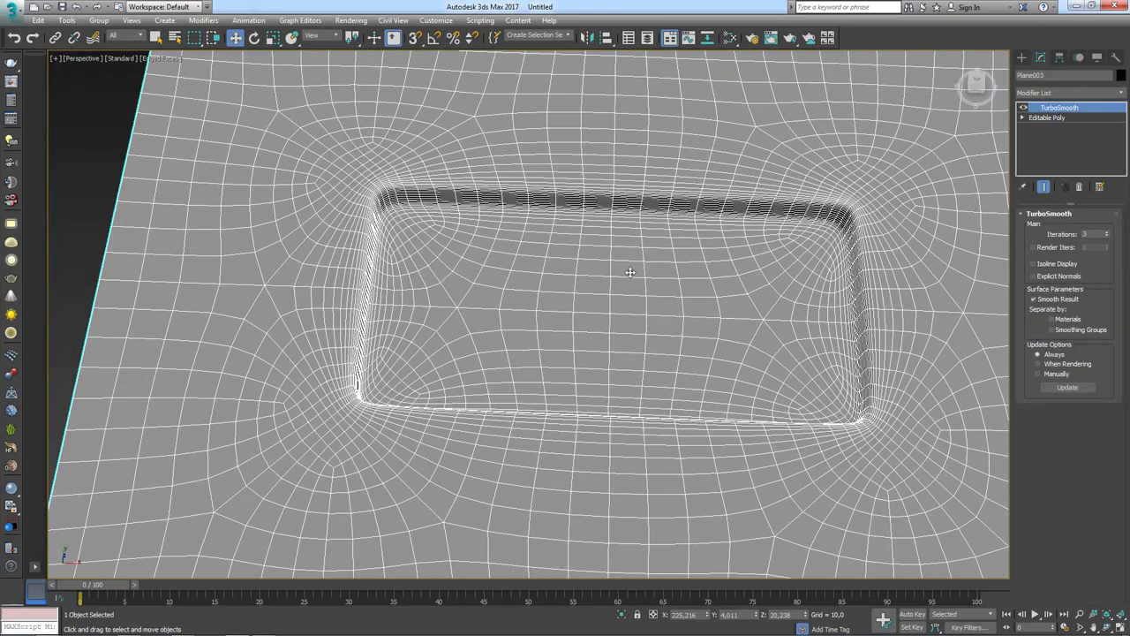
alt+middle_drag(396, 213, 500, 397)
scroll(499, 397, up, 3)
alt+middle_drag(446, 326, 488, 327)
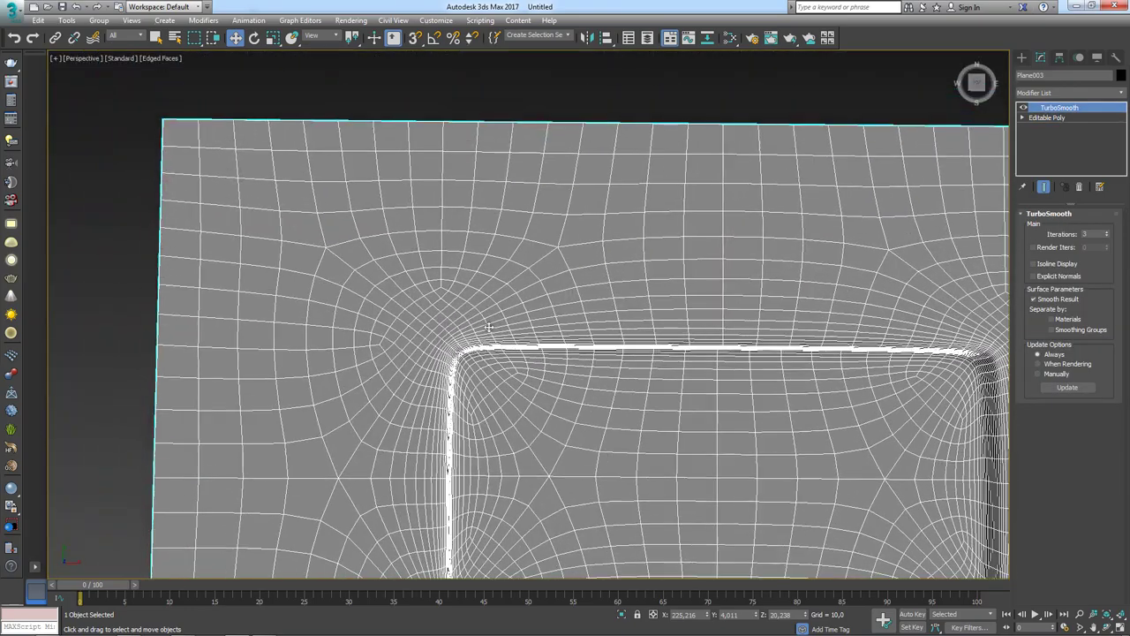
Step: At the base cage's Edge level, trace the edge loops turning at the pocket corner
click(1051, 118)
click(1083, 229)
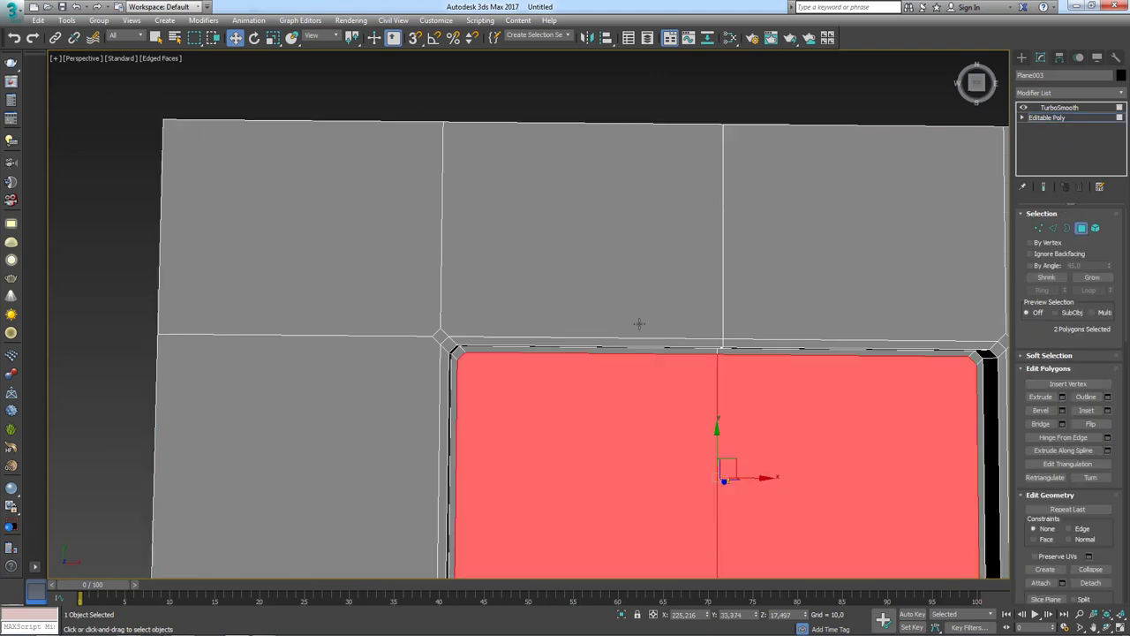
scroll(402, 373, up, 3)
middle_drag(433, 282, 627, 377)
scroll(627, 377, down, 3)
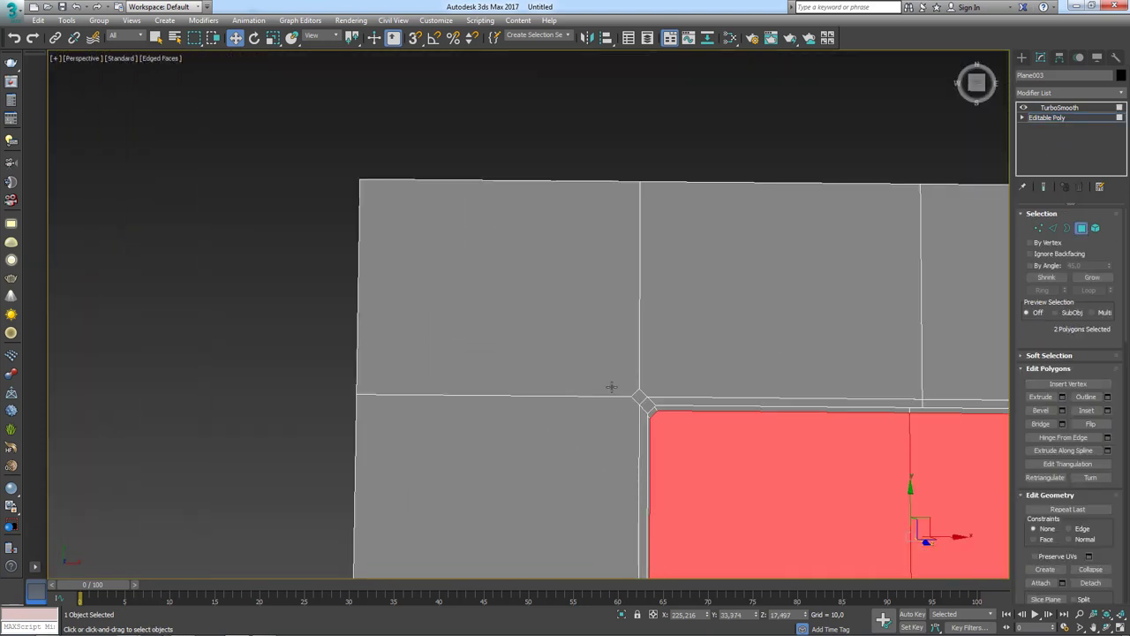
click(1053, 228)
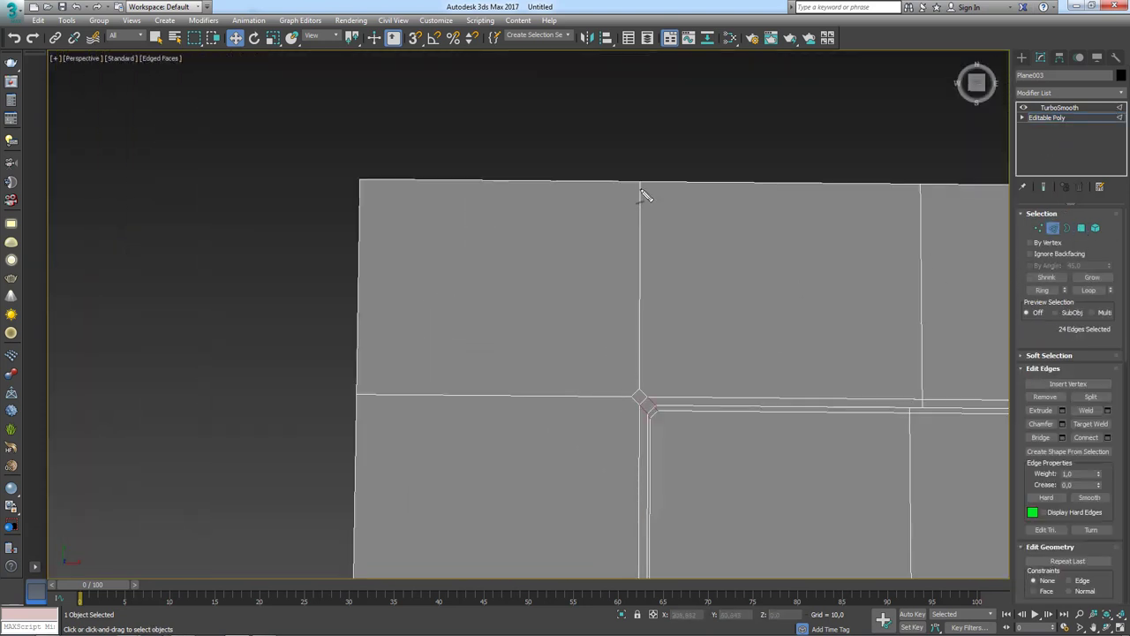
mouse_move(641, 188)
mouse_down()
mouse_move(646, 397)
mouse_move(372, 399)
mouse_move(358, 152)
mouse_move(620, 174)
mouse_up()
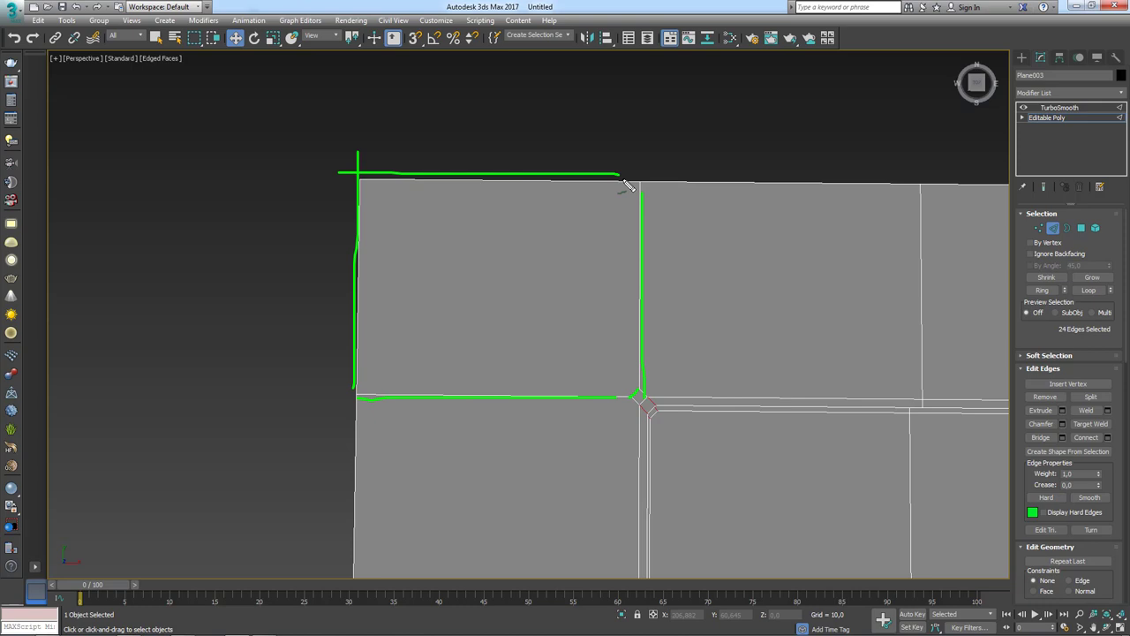
Step: Return to TurboSmooth and zoom in on the rounded pocket corner where the support loops converge
key(Escape)
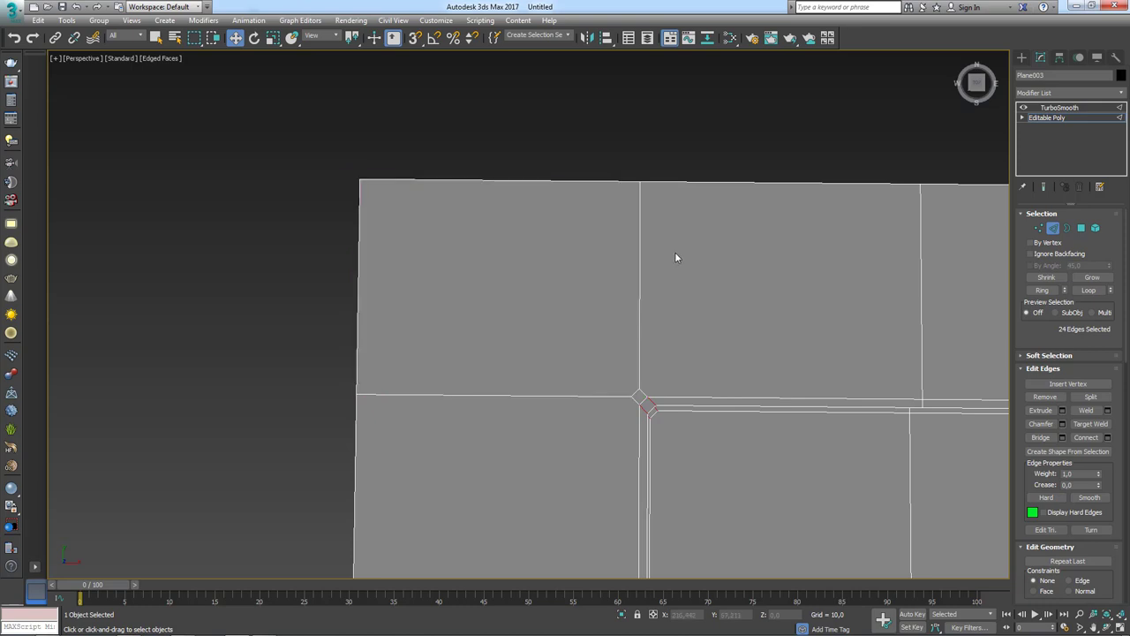
mouse_move(676, 254)
middle_down()
mouse_move(600, 303)
mouse_move(488, 414)
middle_up()
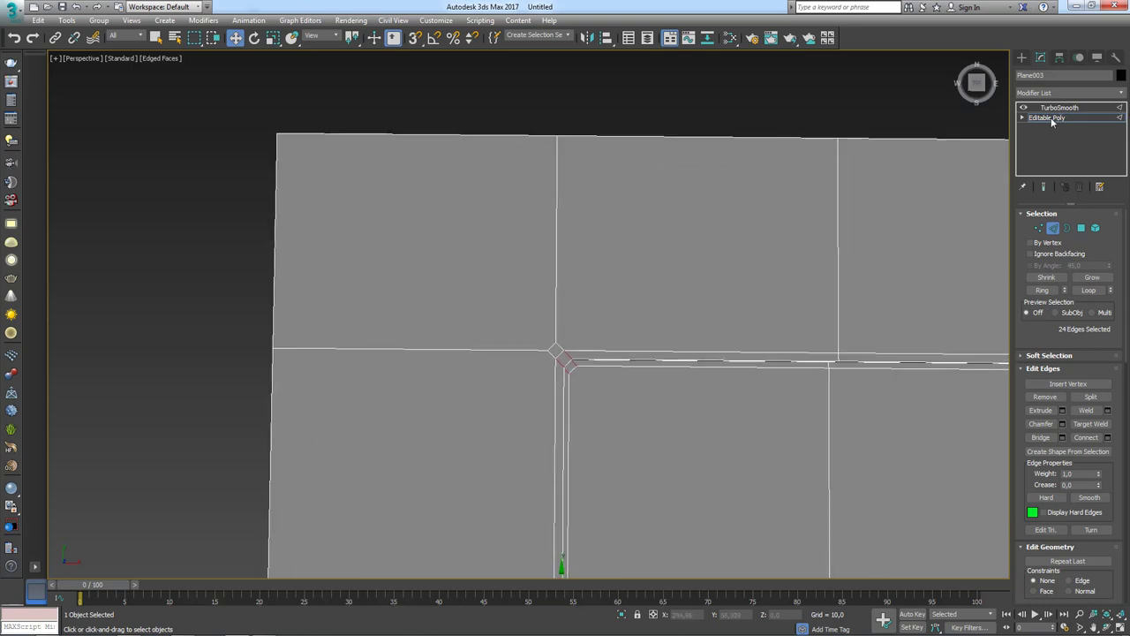
click(1096, 118)
click(1057, 108)
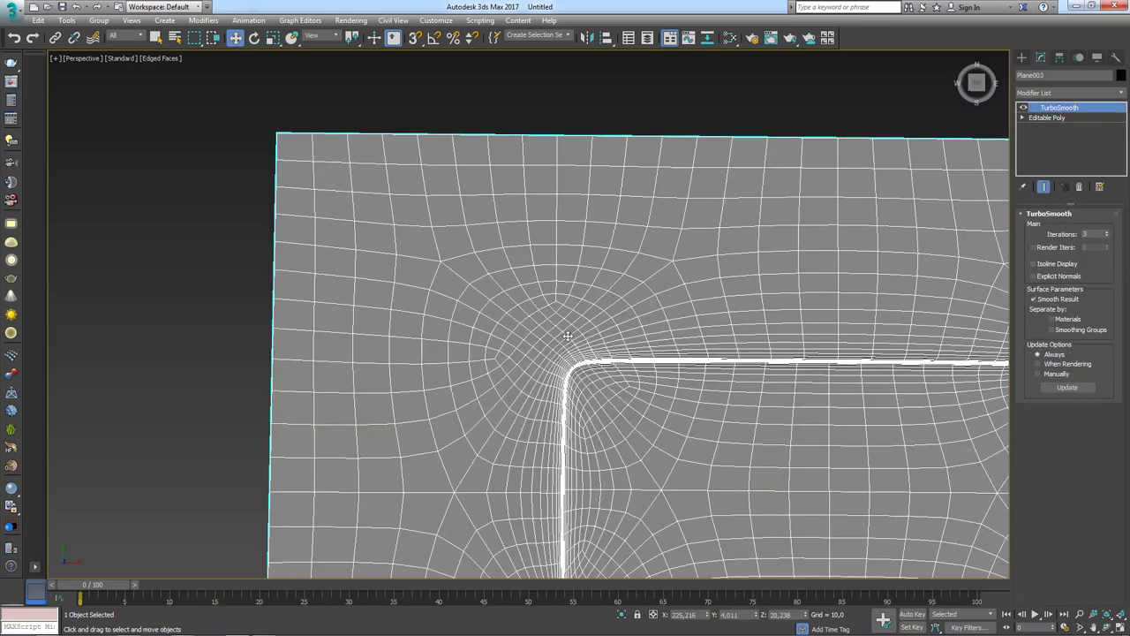
scroll(546, 352, up, 2)
scroll(545, 349, up, 2)
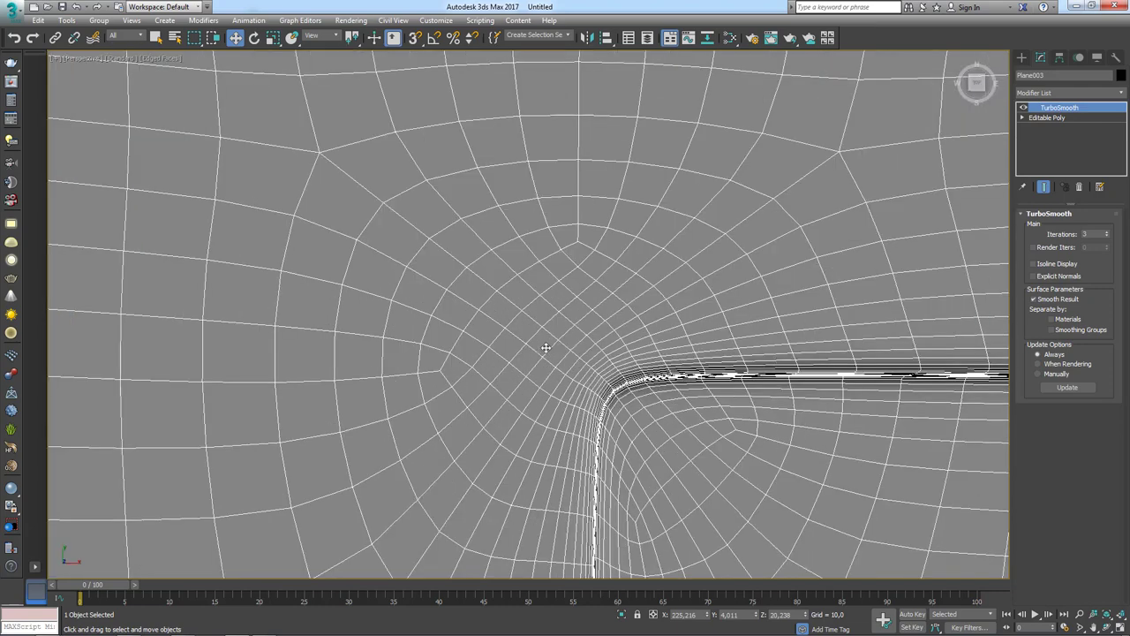
mouse_move(506, 326)
mouse_down()
mouse_move(517, 279)
mouse_move(542, 300)
mouse_move(551, 261)
mouse_move(572, 254)
mouse_move(565, 280)
mouse_up()
scroll(875, 209, down, 2)
Step: Frame Plane003 and orbit to an angled close-up of its smoothed pocket
scroll(709, 245, down, 5)
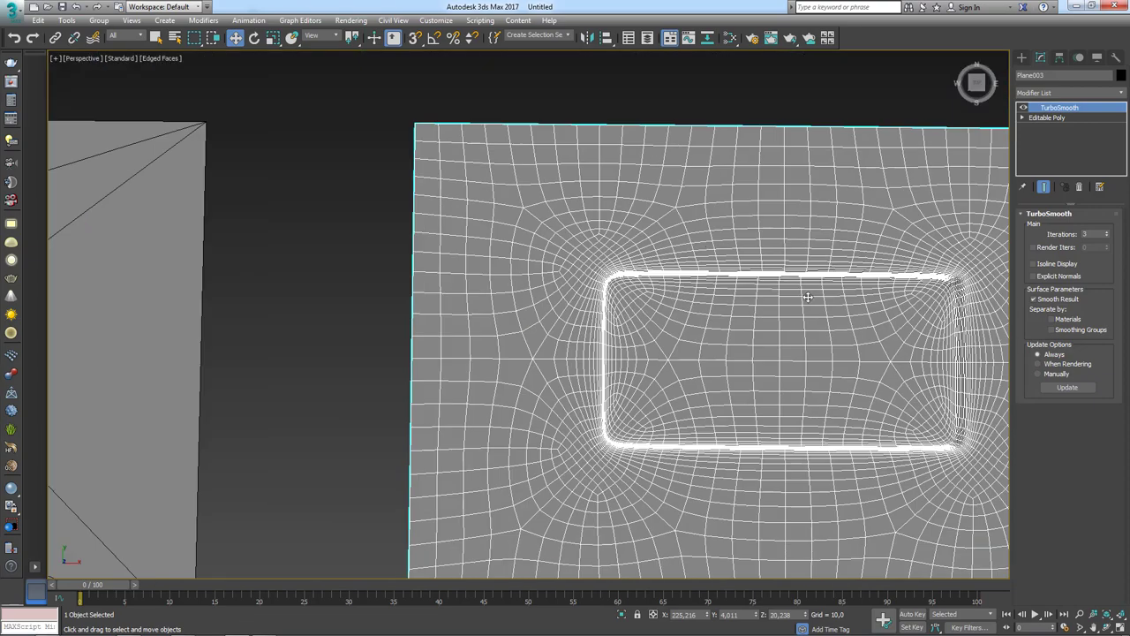
key(z)
scroll(613, 272, down, 8)
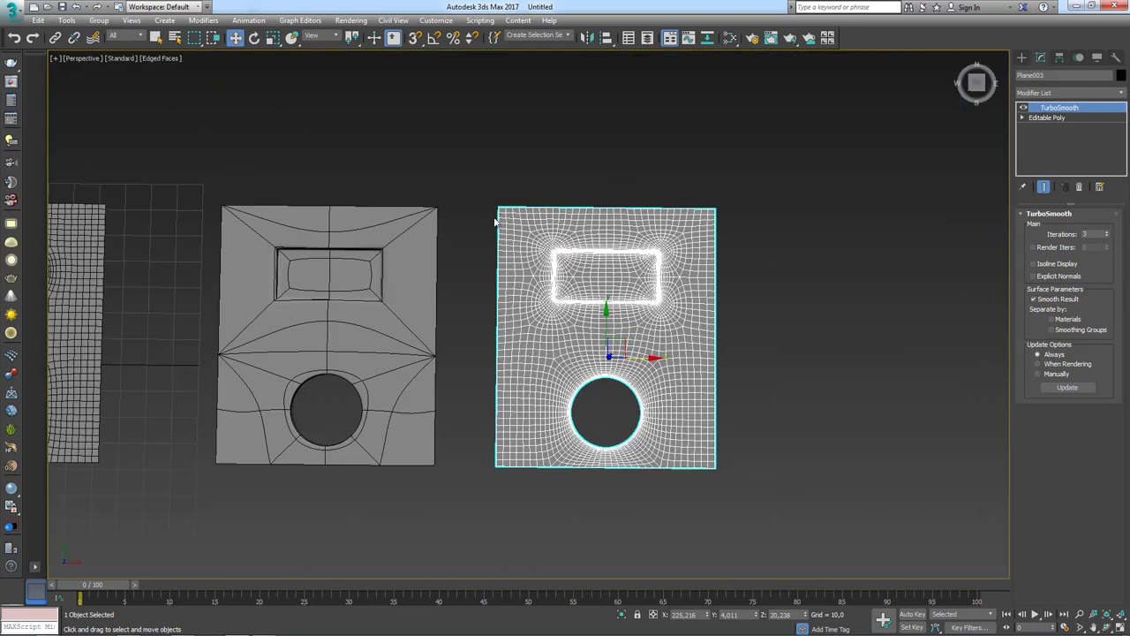
scroll(610, 340, up, 4)
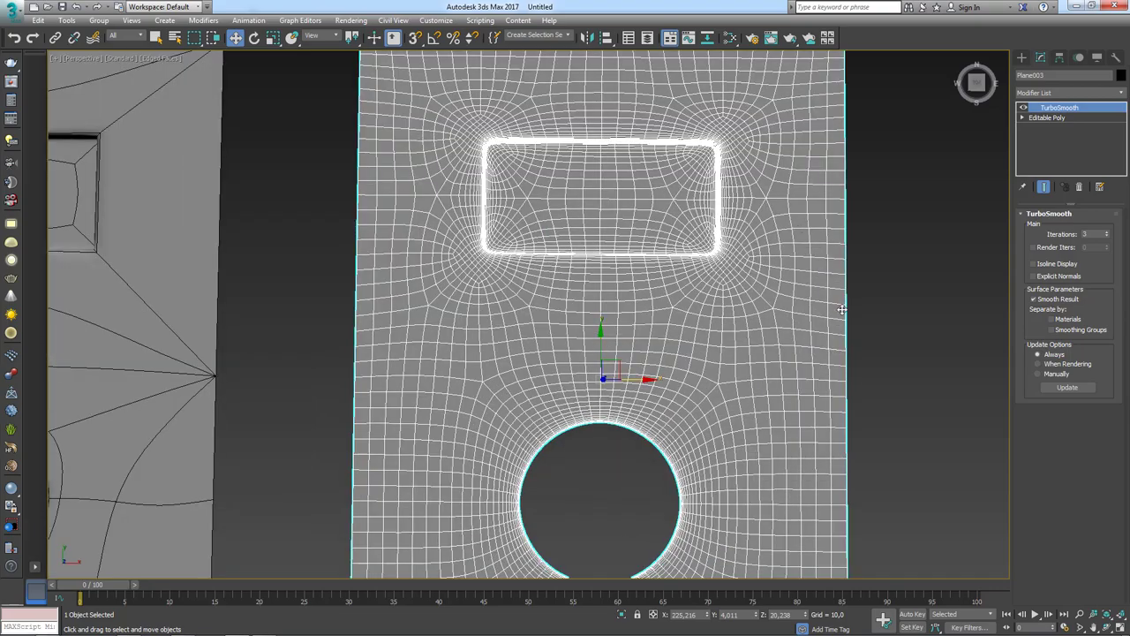
mouse_move(841, 309)
alt+middle_down()
mouse_move(769, 239)
mouse_move(770, 298)
alt+middle_up()
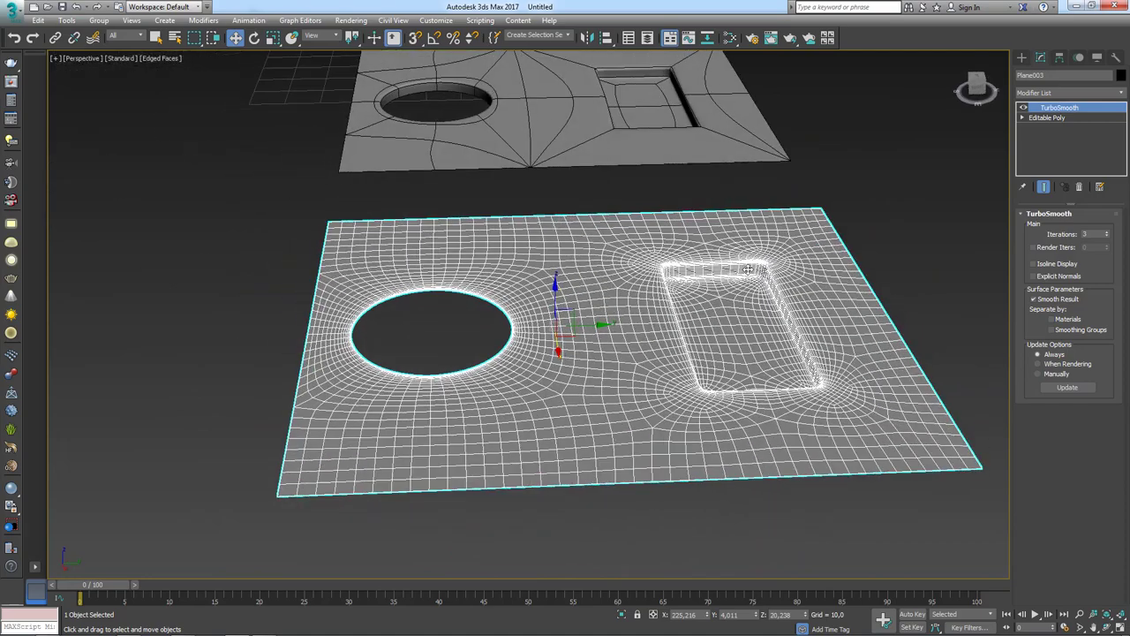
scroll(770, 298, up, 5)
scroll(770, 298, up, 3)
Step: Point out the pocket's rounded wall corners, then show the unsmoothed Editable Poly base cage
drag(787, 279, 811, 265)
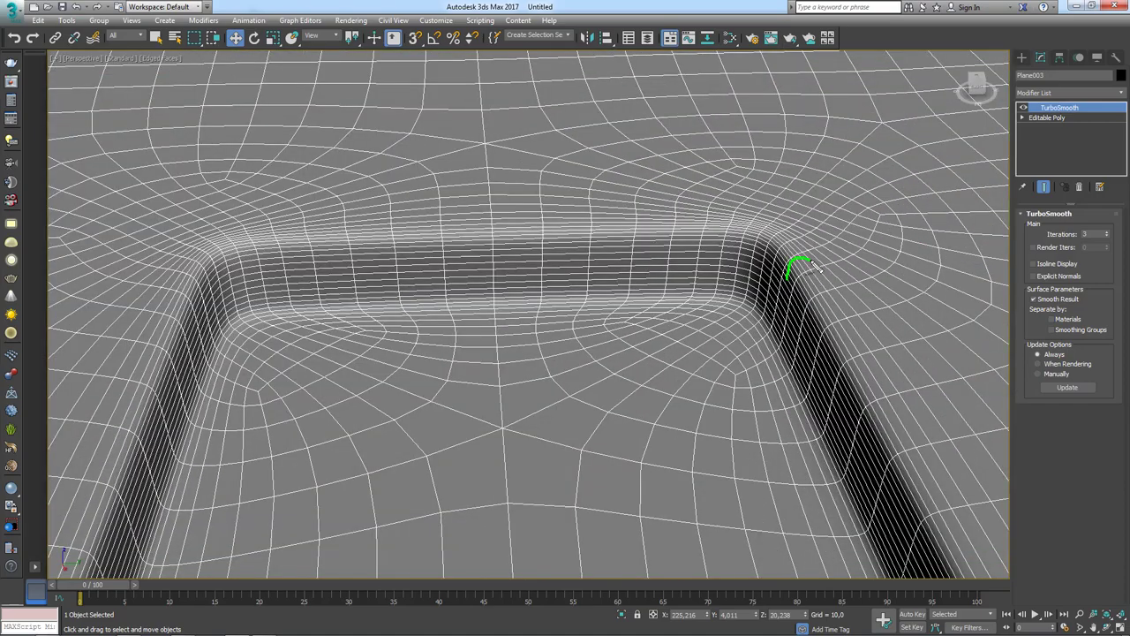
mouse_move(800, 333)
mouse_down()
mouse_move(807, 297)
mouse_move(837, 297)
mouse_up()
click(1046, 117)
Step: Zoom out and orbit to see all three planes side by side
scroll(698, 189, down, 3)
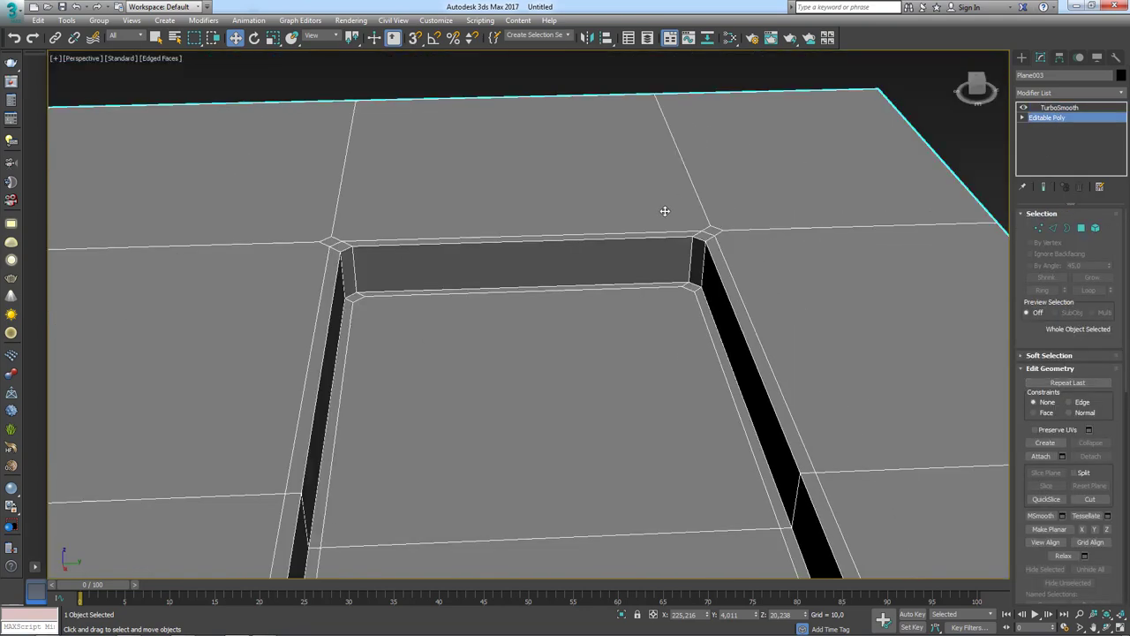
scroll(668, 210, down, 3)
scroll(629, 238, down, 2)
scroll(668, 255, down, 4)
alt+middle_drag(668, 255, 733, 281)
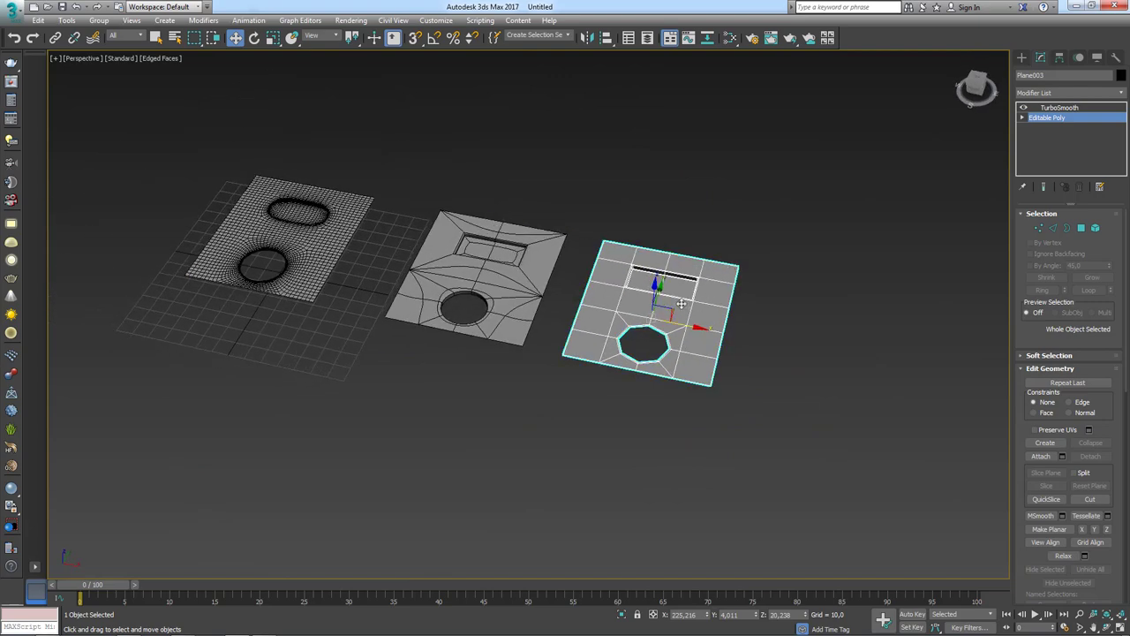
Step: Restore Plane003's TurboSmooth result and inspect the rounded bend of its pocket wall
click(1049, 107)
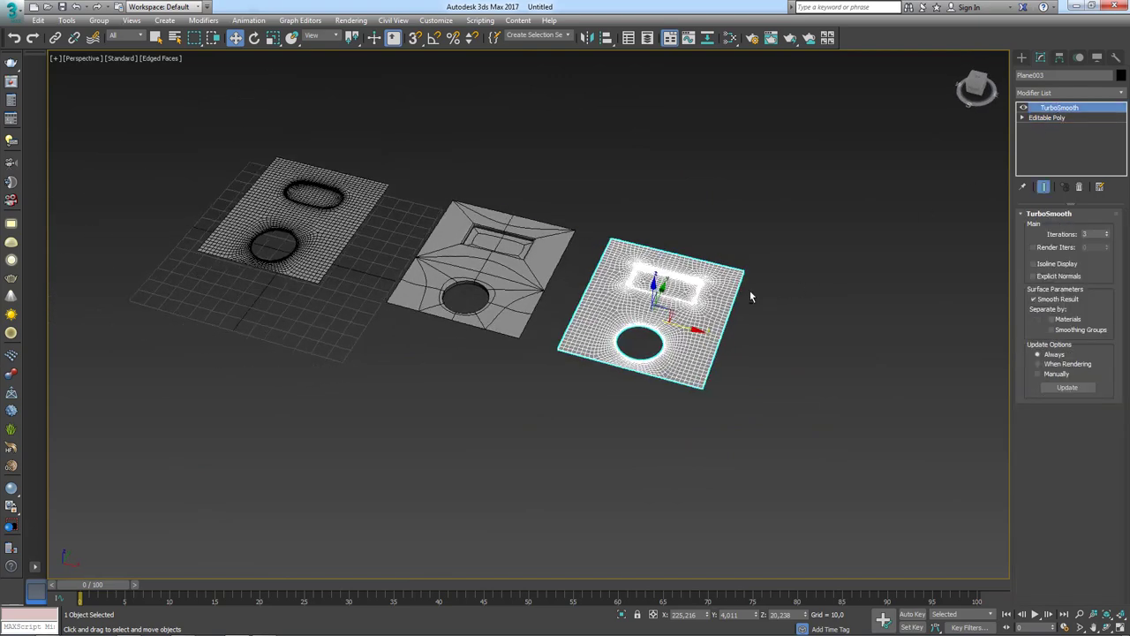
alt+middle_drag(750, 289, 765, 265)
scroll(764, 265, up, 3)
scroll(765, 265, up, 3)
scroll(681, 297, up, 3)
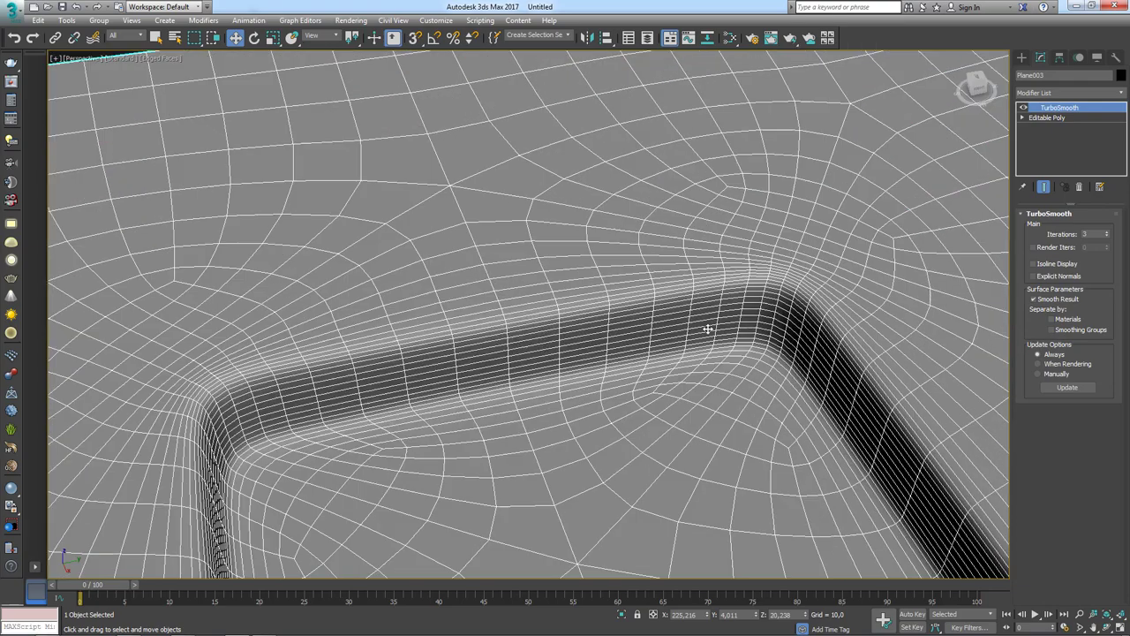
scroll(748, 334, up, 3)
middle_drag(812, 357, 551, 410)
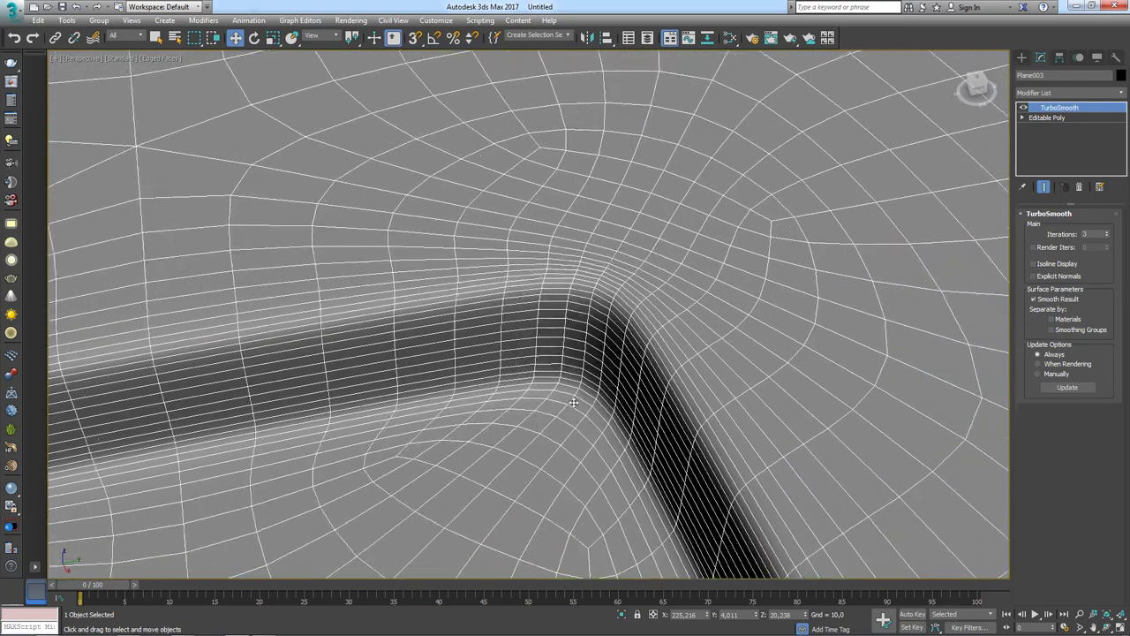
mouse_move(579, 402)
mouse_down()
mouse_move(644, 203)
mouse_move(667, 169)
mouse_up()
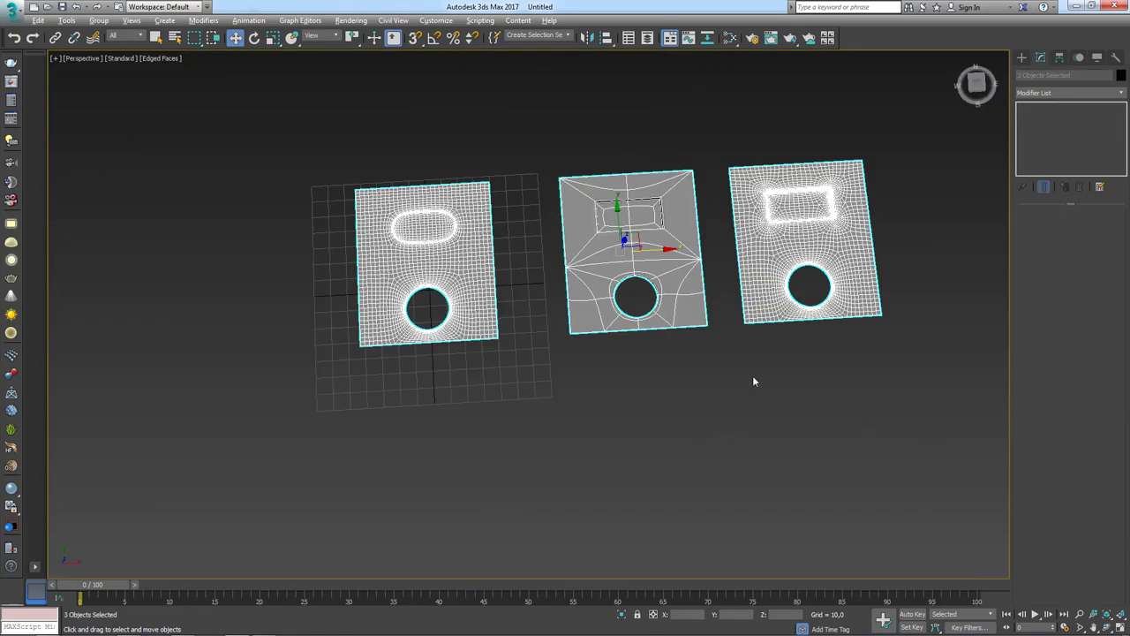
mouse_move(753, 382)
alt+middle_down()
mouse_move(751, 498)
mouse_move(729, 336)
alt+middle_up()
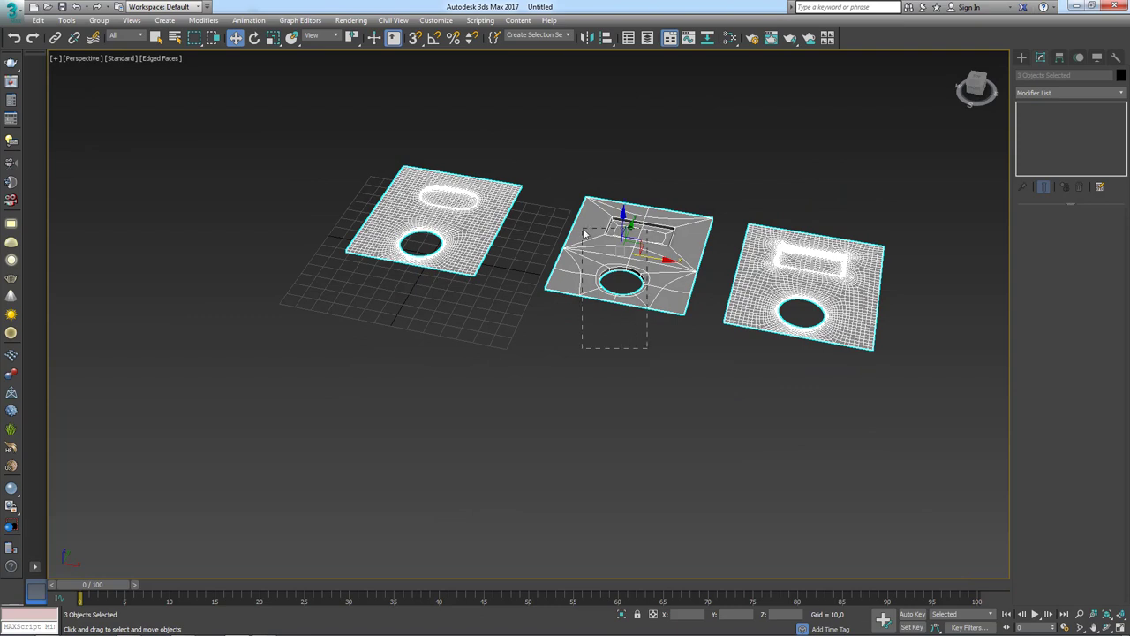
Step: Select the middle OpenSubdiv plane and shift it slightly left along X
drag(584, 233, 584, 233)
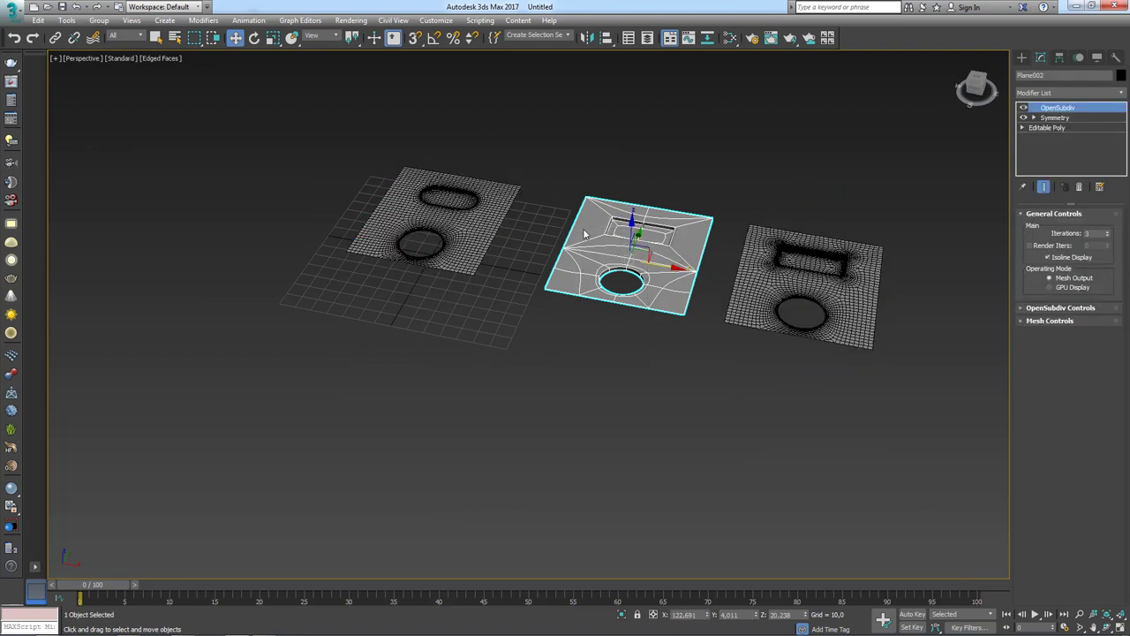
drag(663, 274, 644, 280)
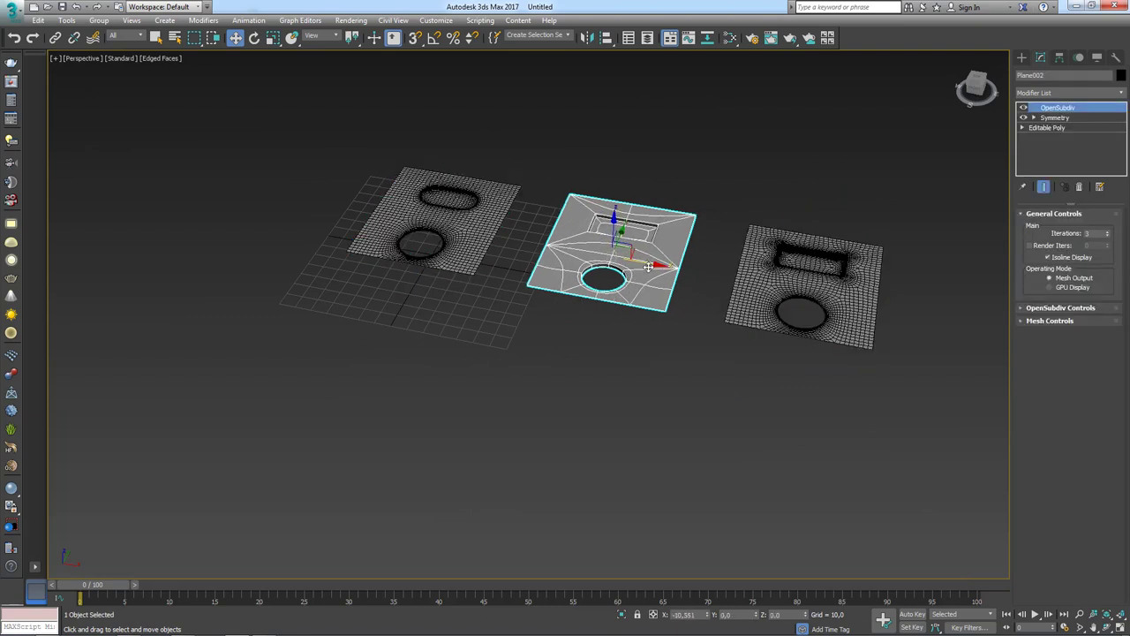
mouse_move(653, 290)
alt+middle_down()
mouse_move(683, 313)
mouse_move(625, 300)
alt+middle_up()
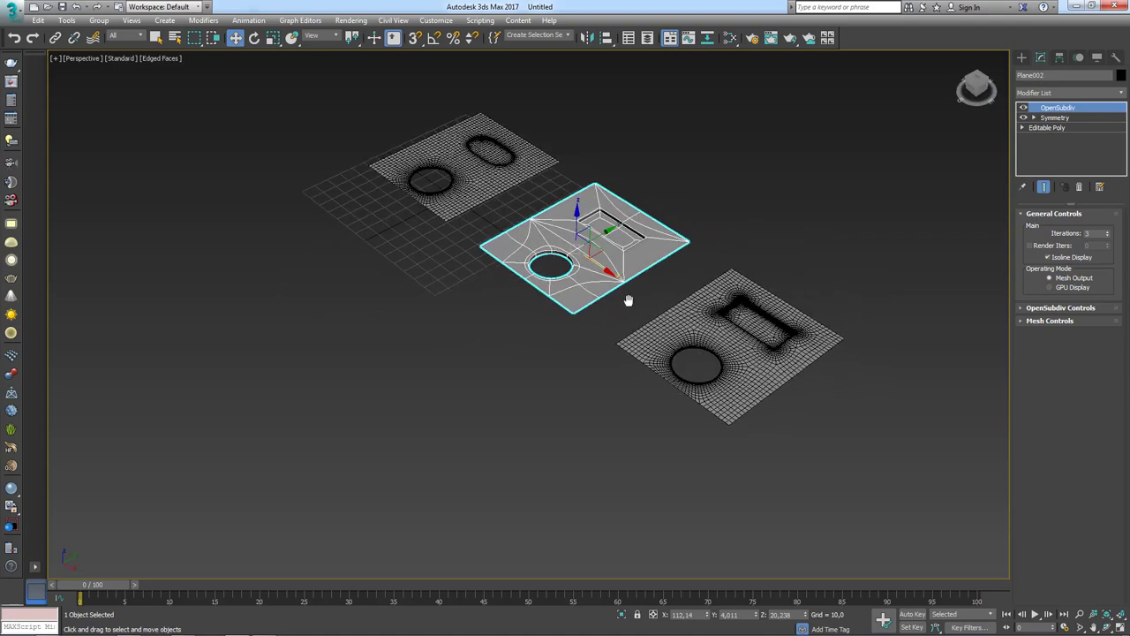
scroll(628, 308, up, 3)
scroll(630, 315, up, 3)
mouse_move(650, 369)
alt+middle_down()
mouse_move(674, 386)
mouse_move(701, 340)
alt+middle_up()
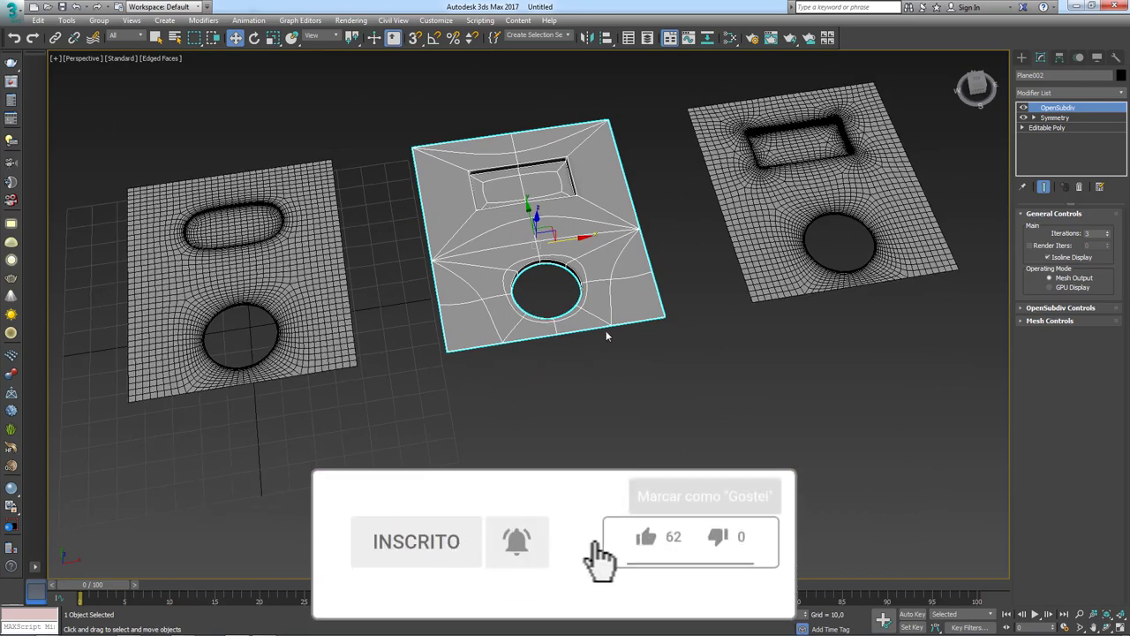
mouse_move(605, 330)
alt+middle_down()
mouse_move(794, 345)
mouse_move(764, 364)
mouse_move(668, 382)
alt+middle_up()
Step: Deselect everything and turn off Edged Faces (F4) to view the planes in plain shading
click(719, 396)
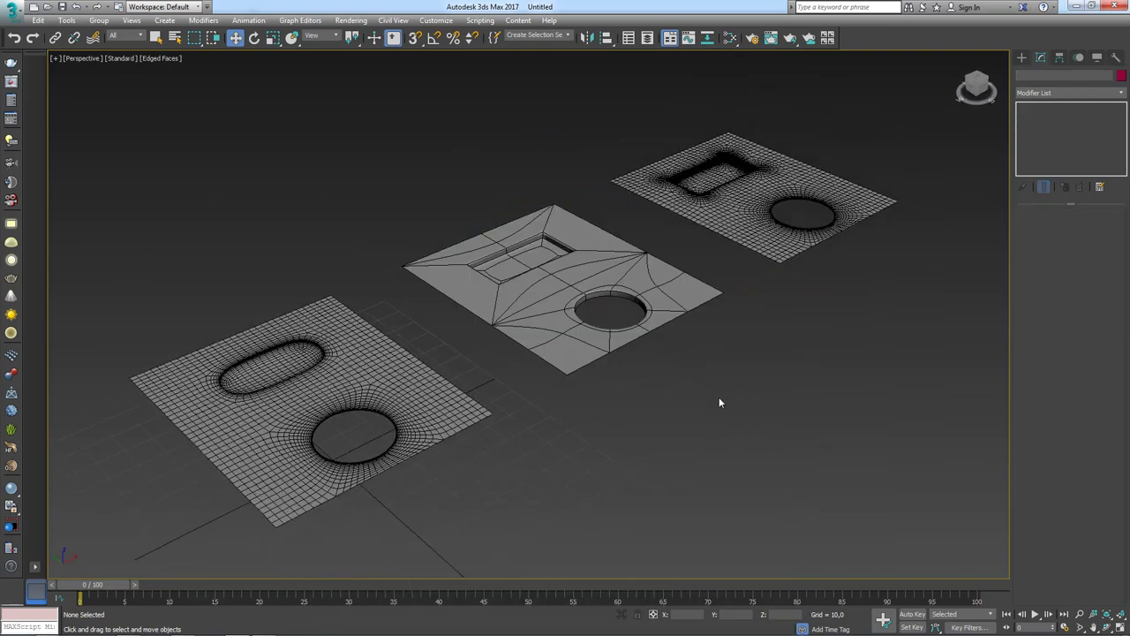
key(F4)
mouse_move(757, 410)
alt+middle_down()
mouse_move(727, 430)
mouse_move(736, 399)
alt+middle_up()
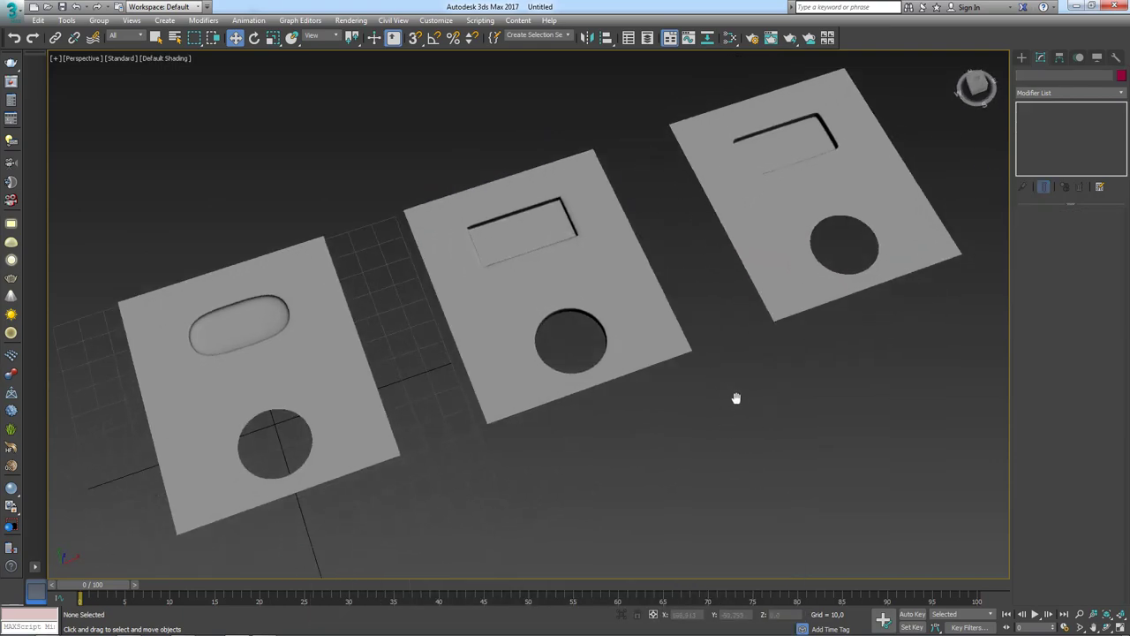